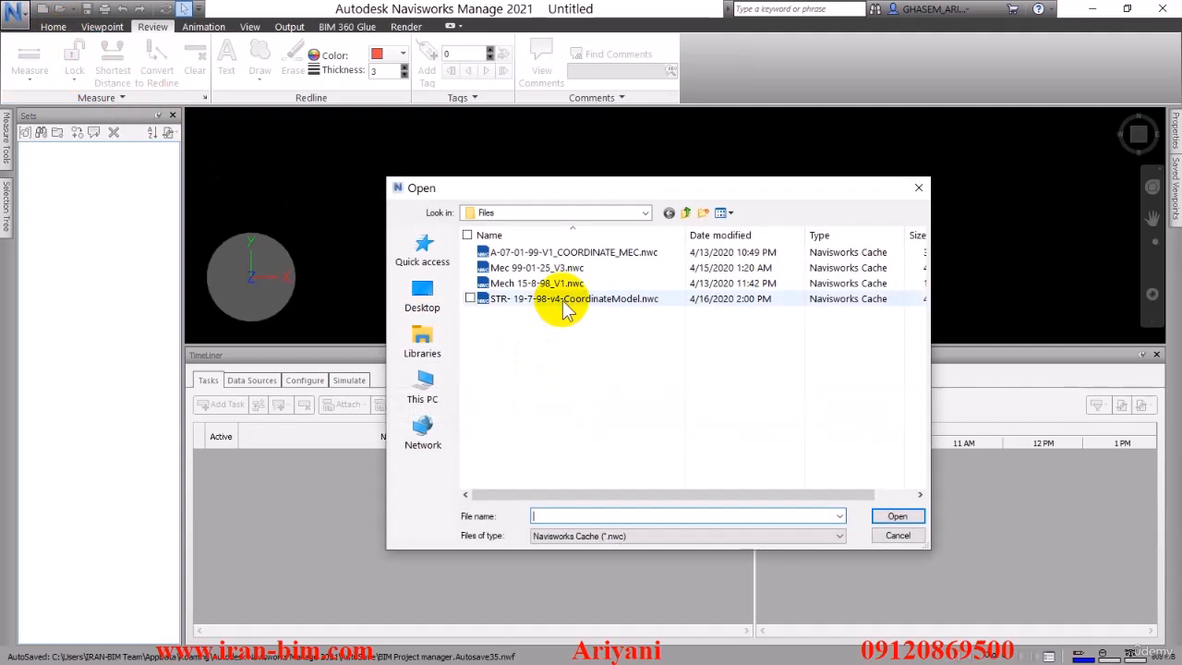
Open the structural model STR- 19-7-98-v4-CoordinateModel.nwc and close the Sets window.
left_click(555, 299)
left_click(896, 517)
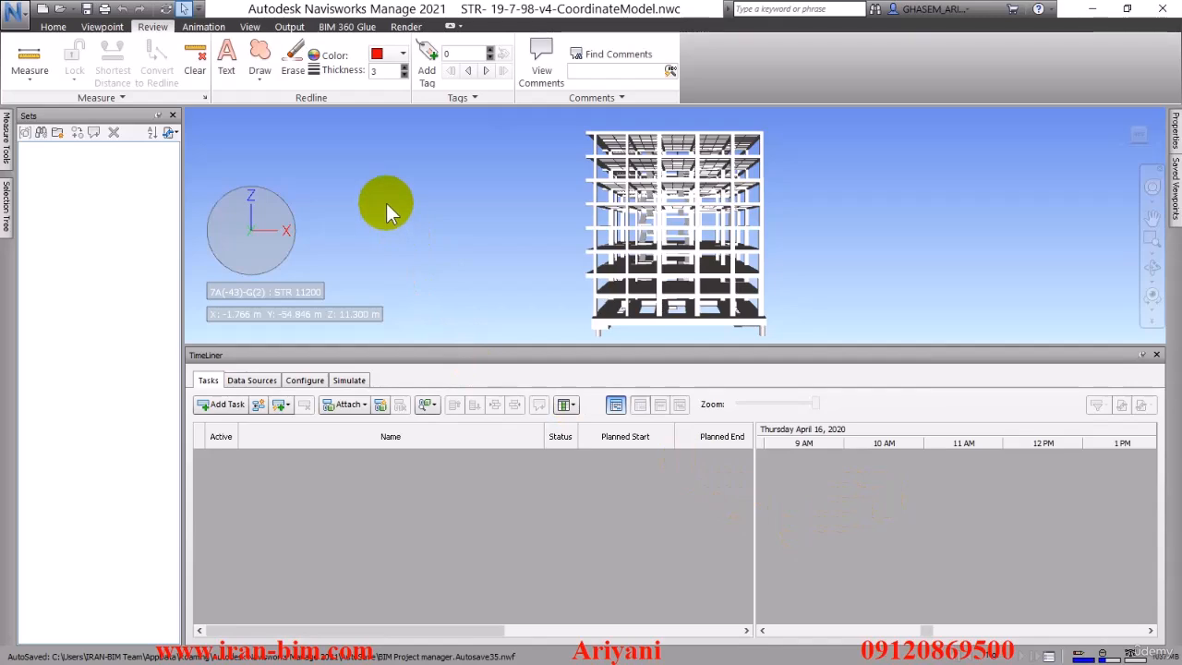
middle_click_drag(644, 238, 582, 247, "shift")
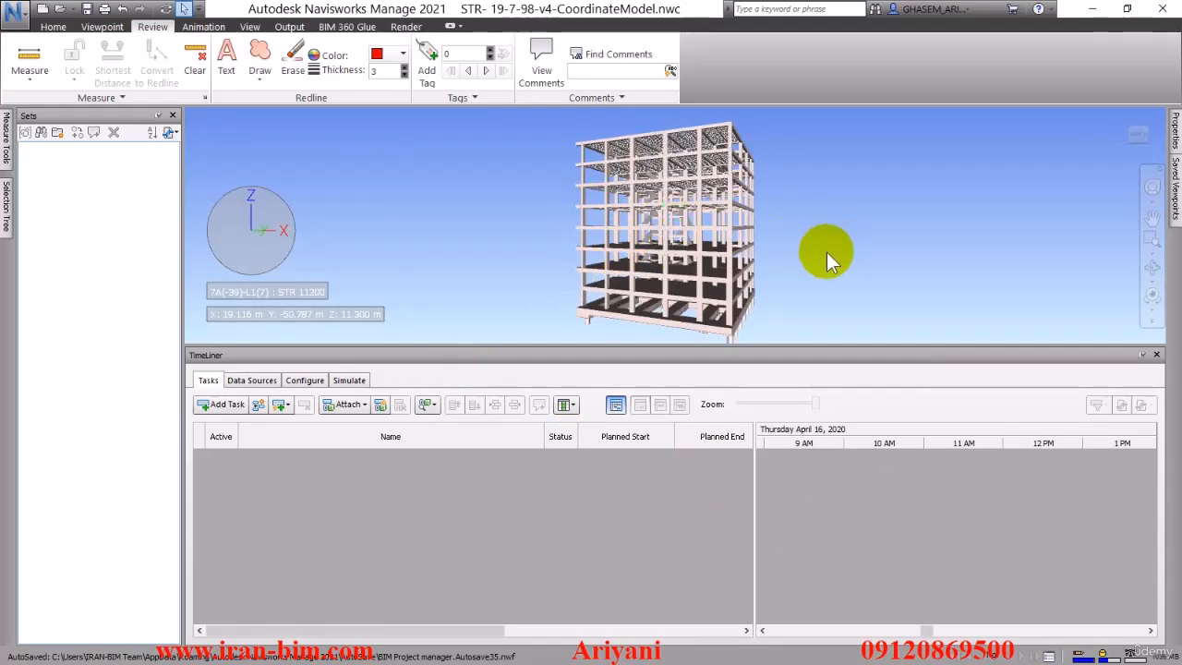
scroll(822, 259, "up", 2)
scroll(664, 287, "up", 2)
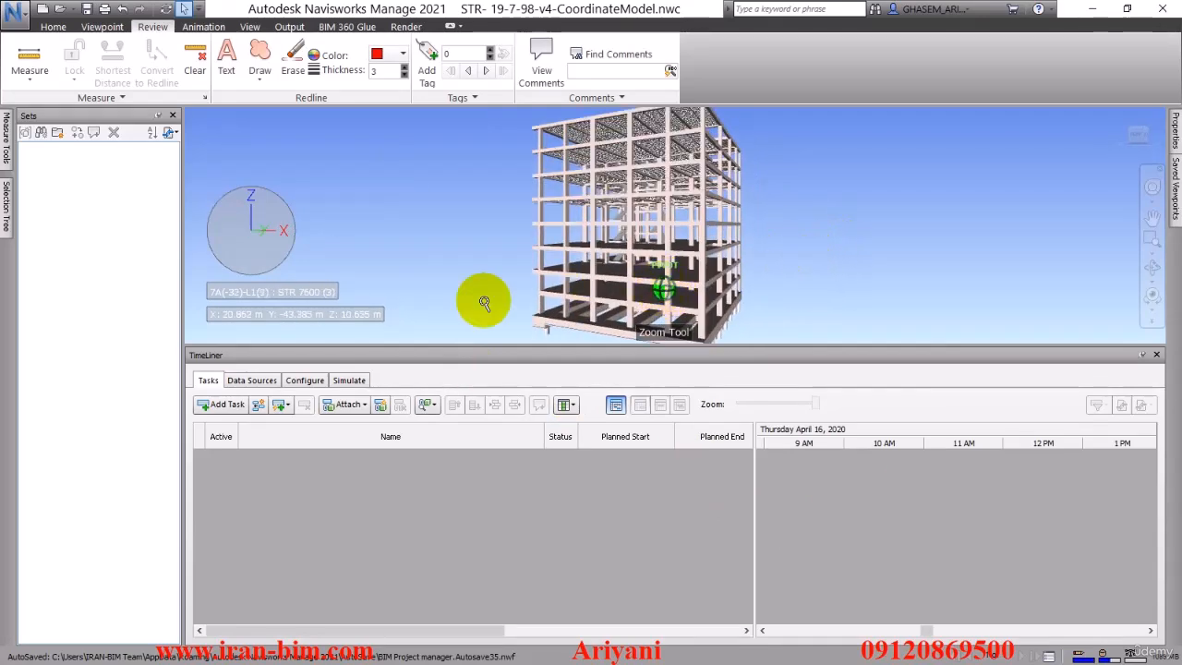
left_click(172, 115)
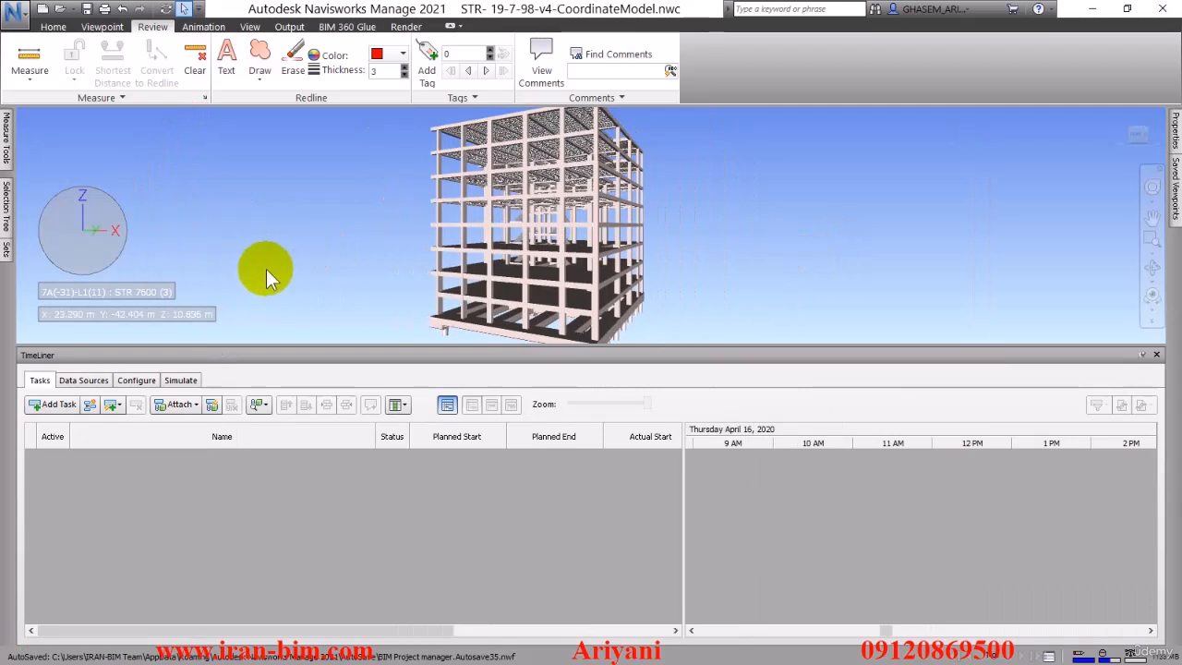
left_click(176, 381)
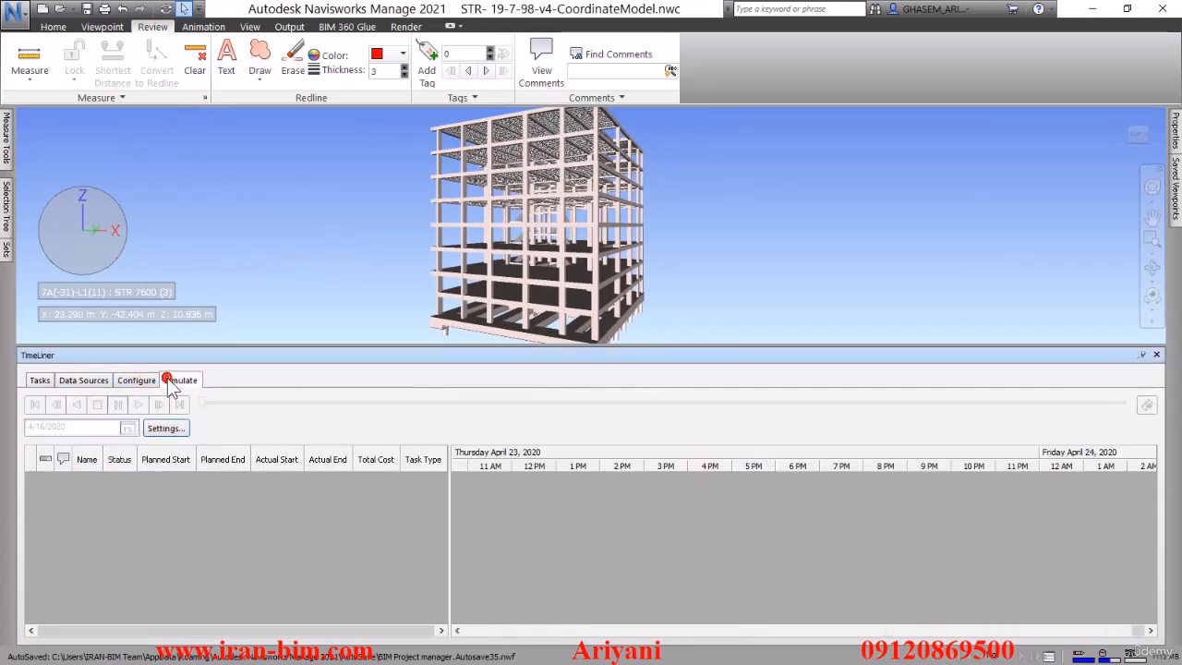
left_click(97, 380)
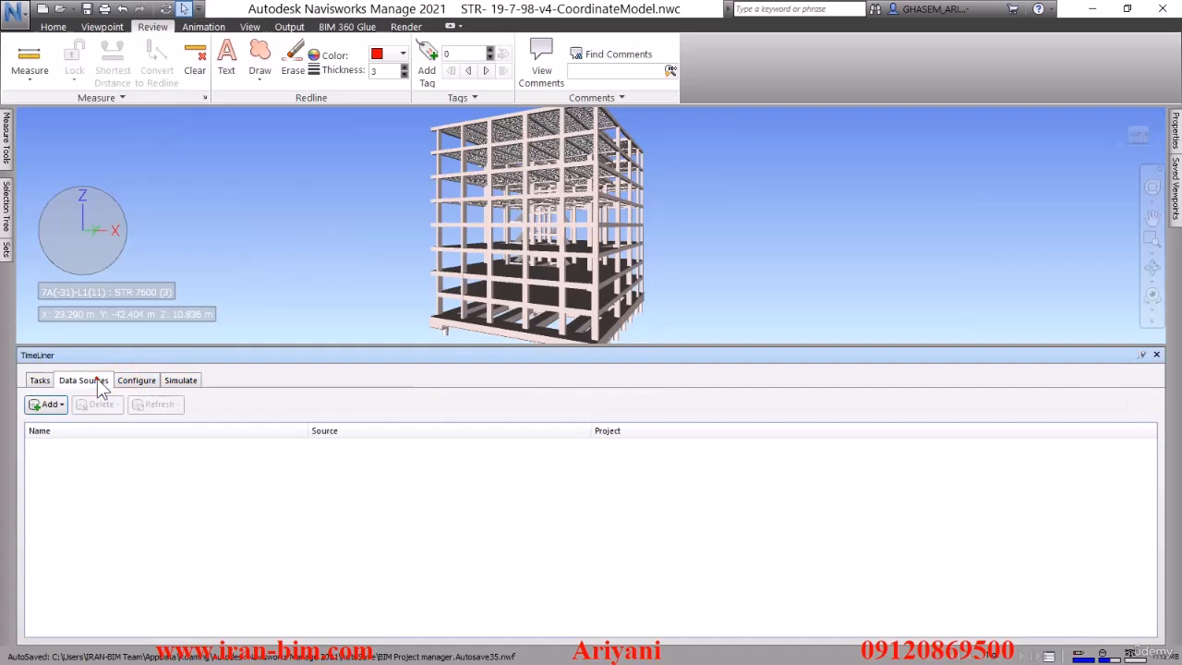
left_click(52, 407)
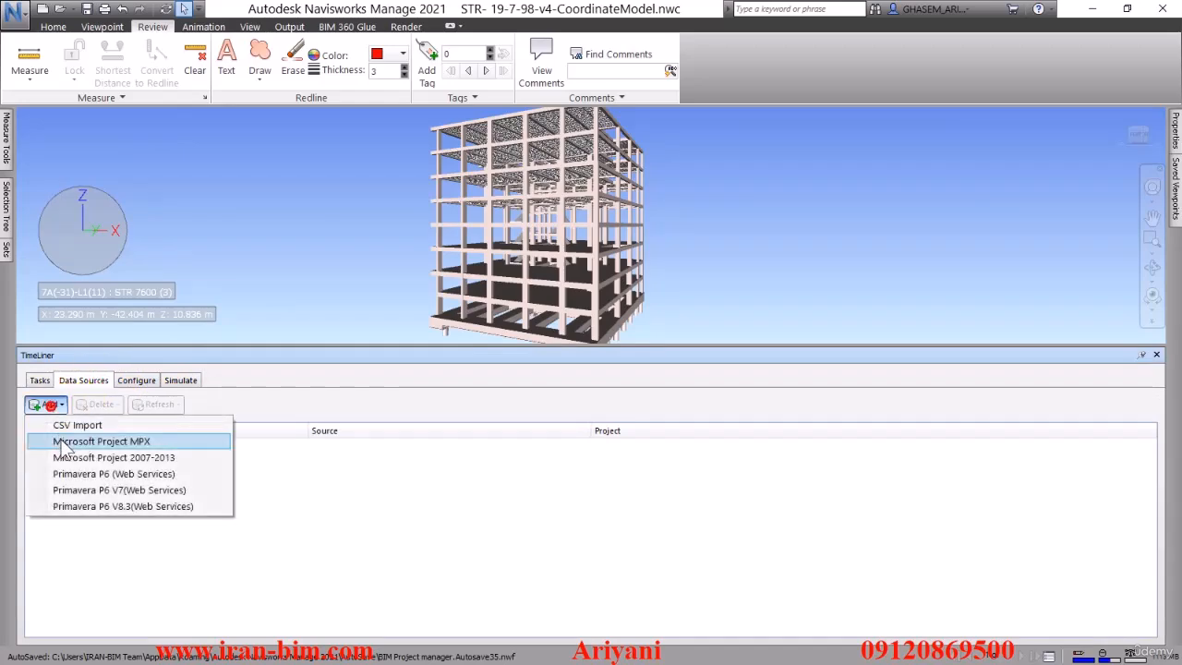
left_click(162, 455)
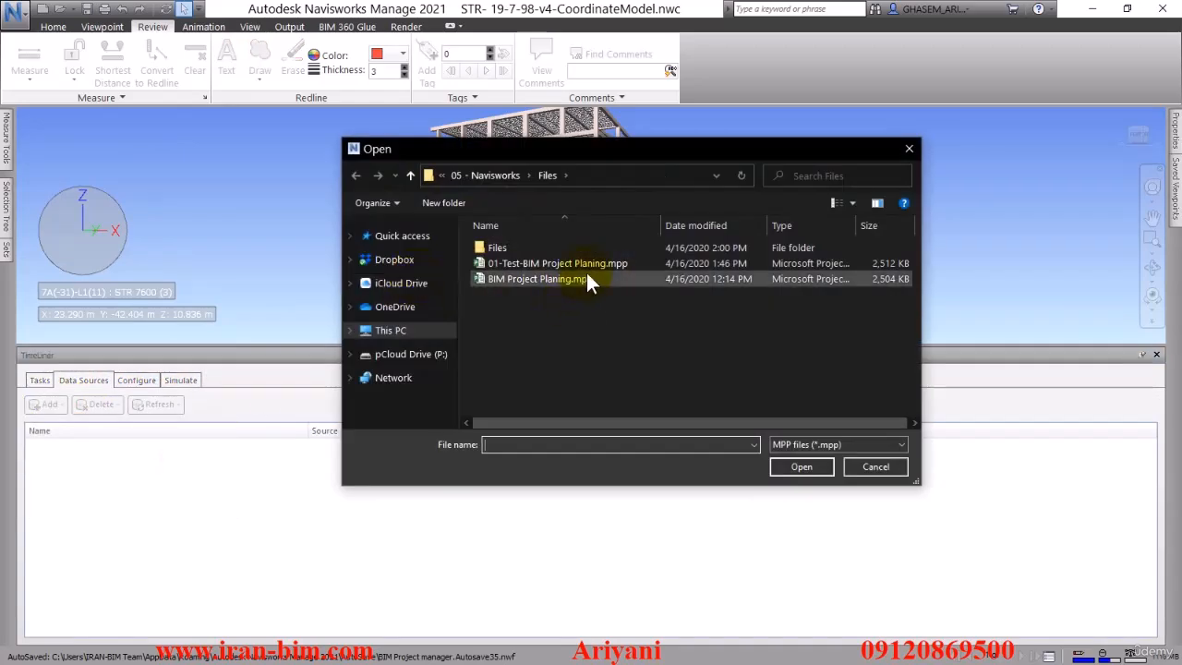
left_click(590, 265)
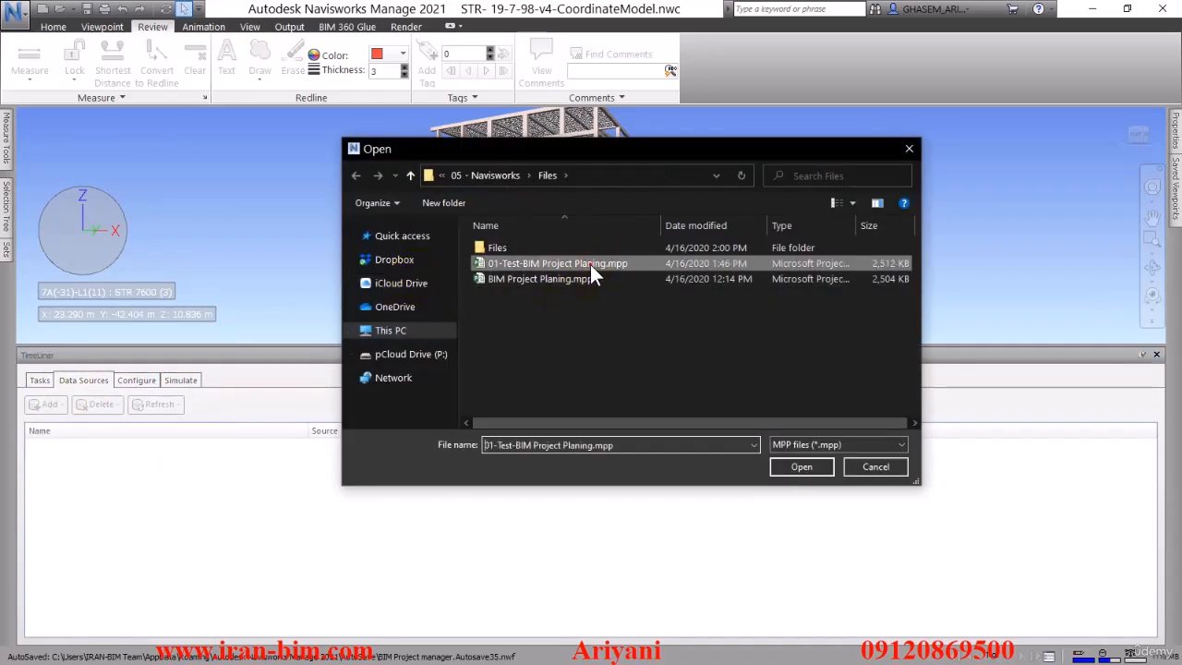
left_click(798, 466)
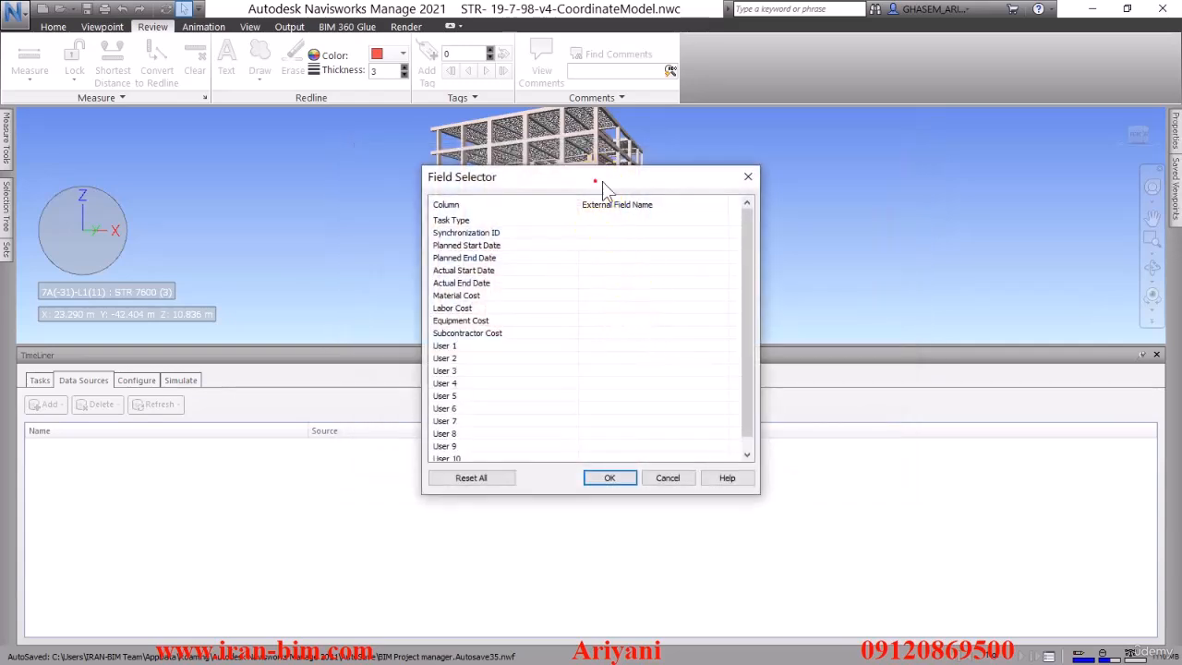
left_click_drag(602, 181, 907, 140)
left_click(1057, 132)
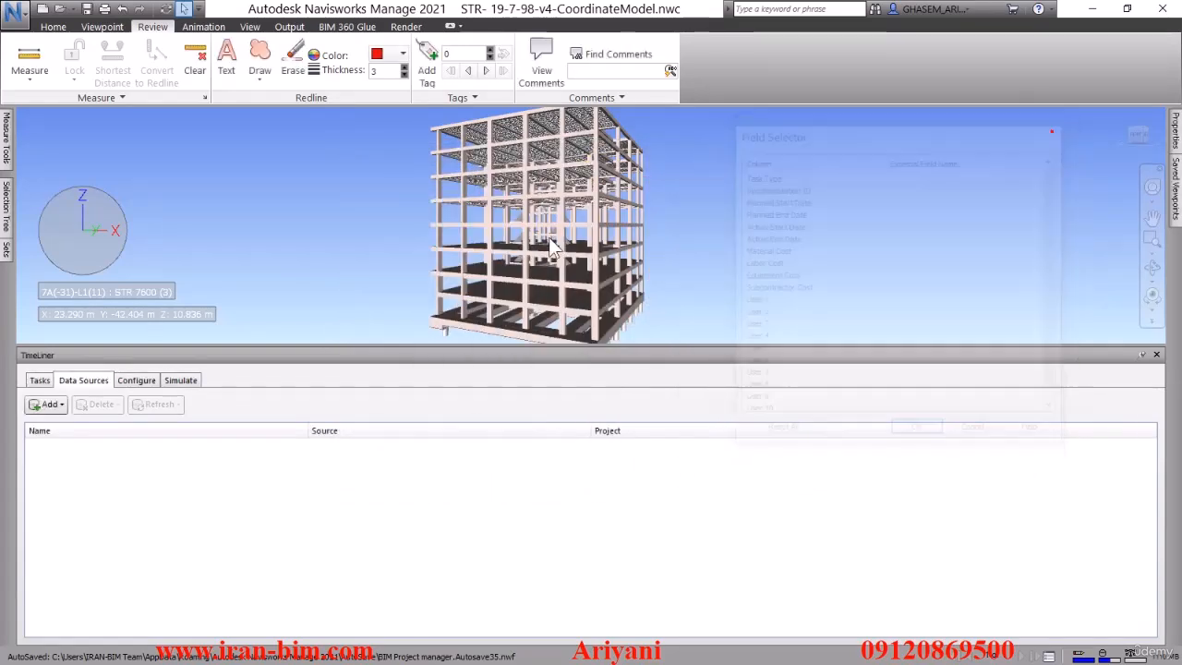
Hide the Gantt chart in the TimeLiner task list and take a Snagit screen capture of the task columns.
left_click(42, 383)
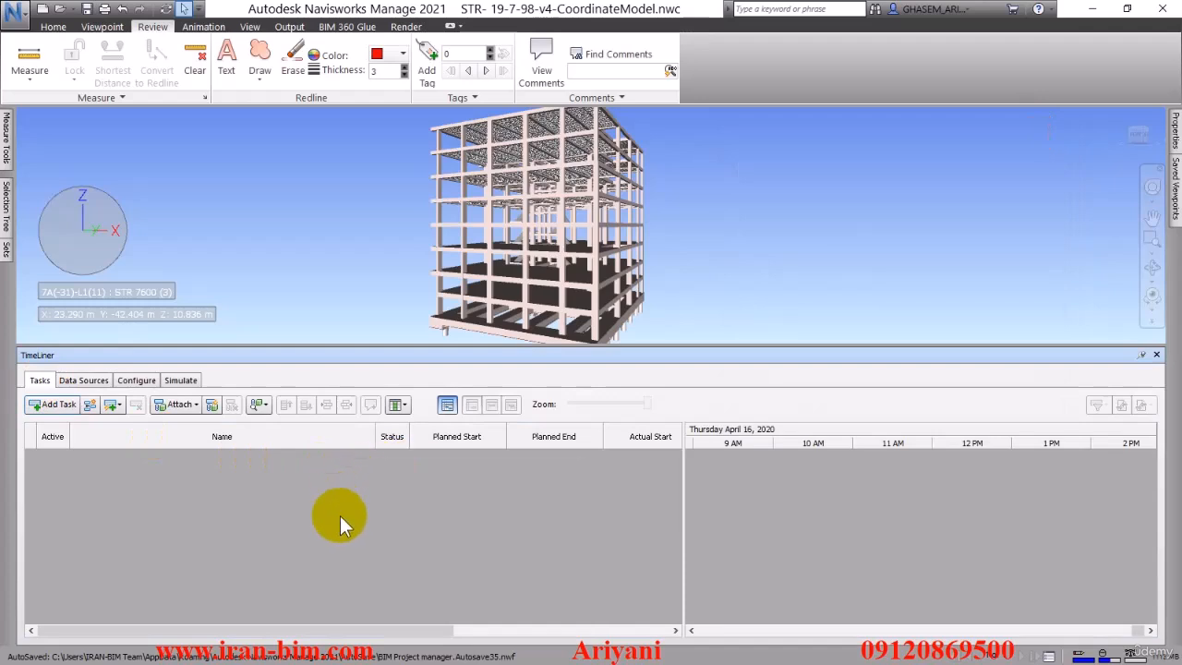
left_click(447, 405)
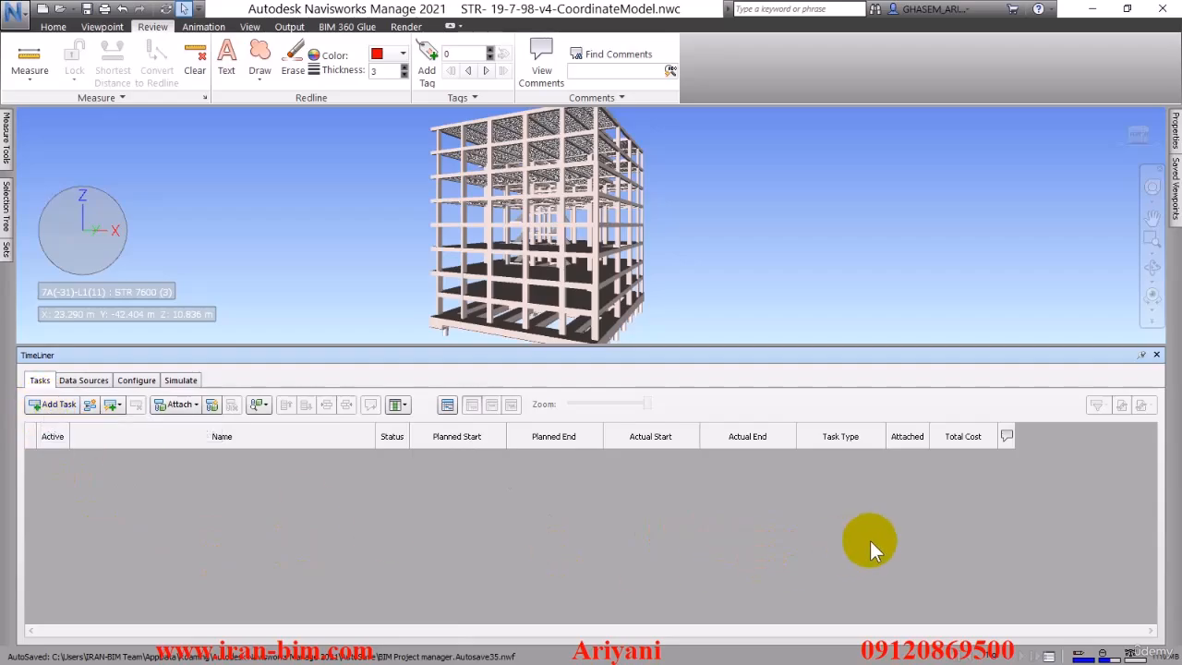
key("Print")
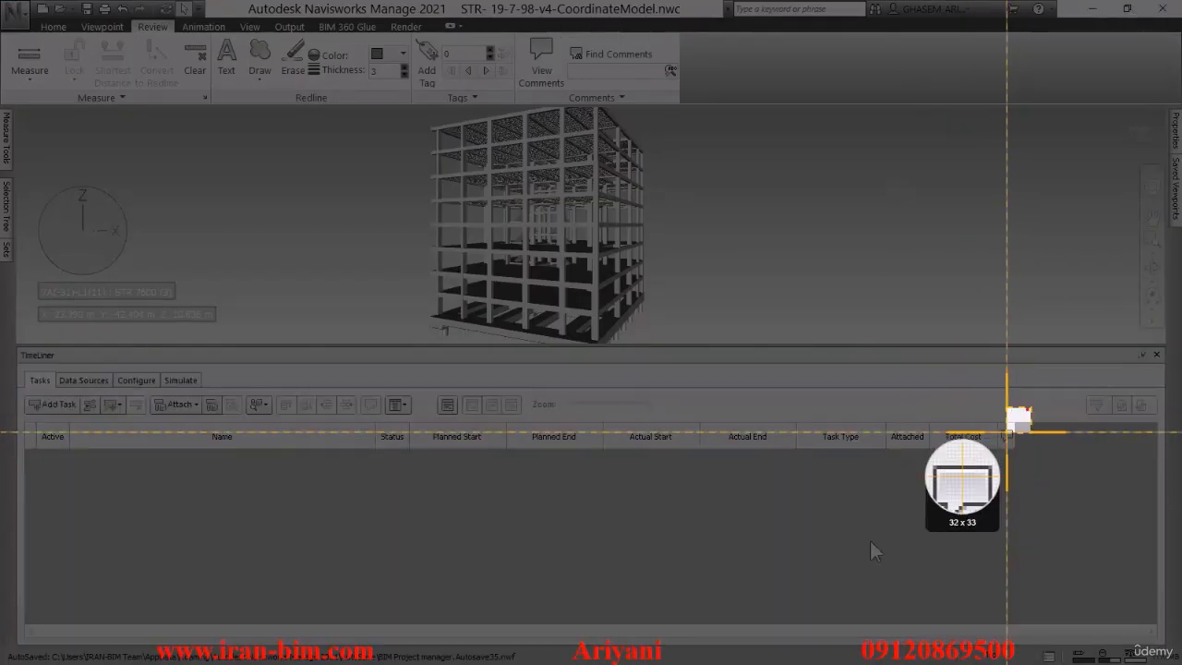
left_click_drag(1031, 409, 13, 527)
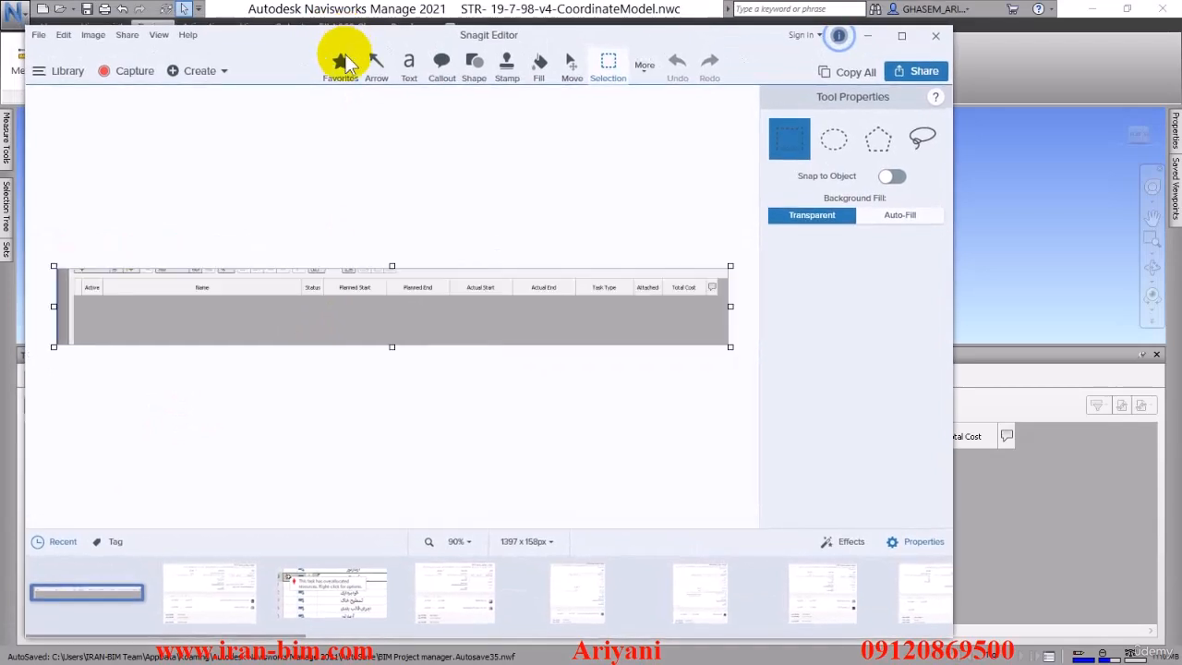
left_click(896, 542)
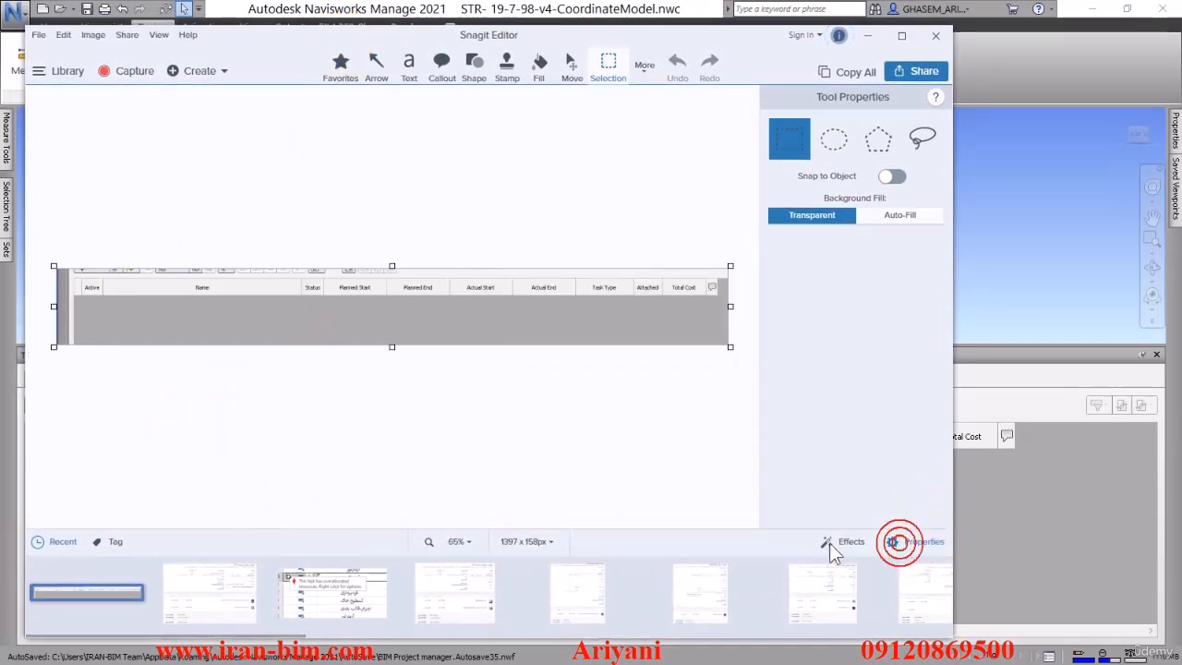
left_click(48, 547)
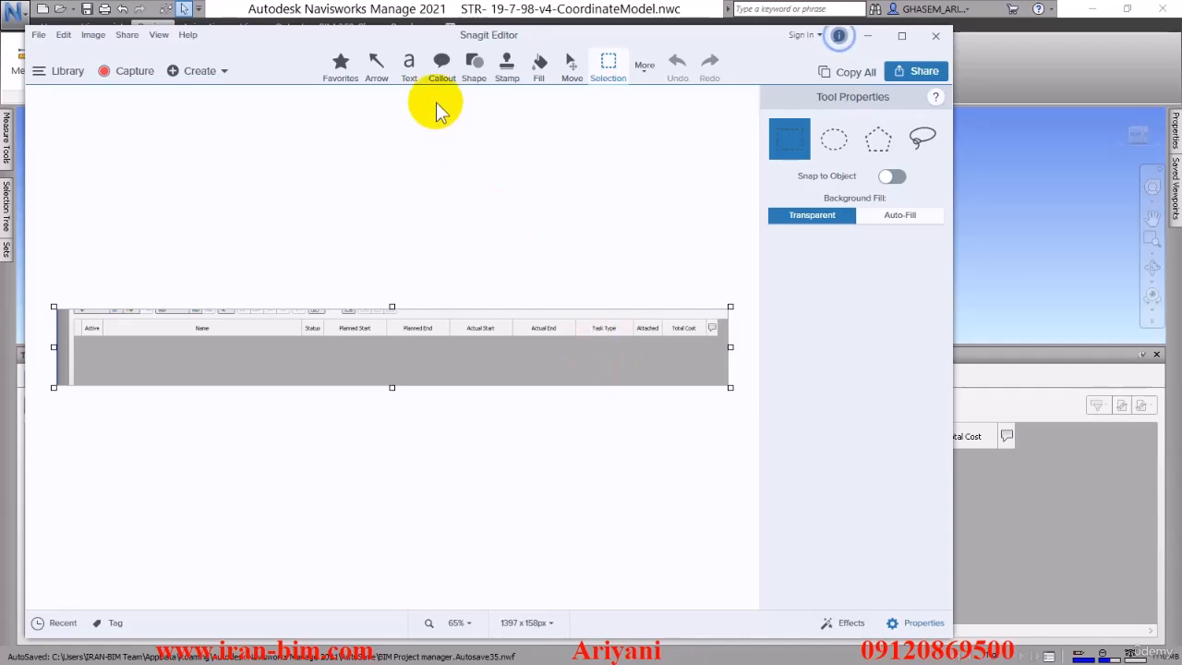
left_click_drag(403, 38, 1181, 221)
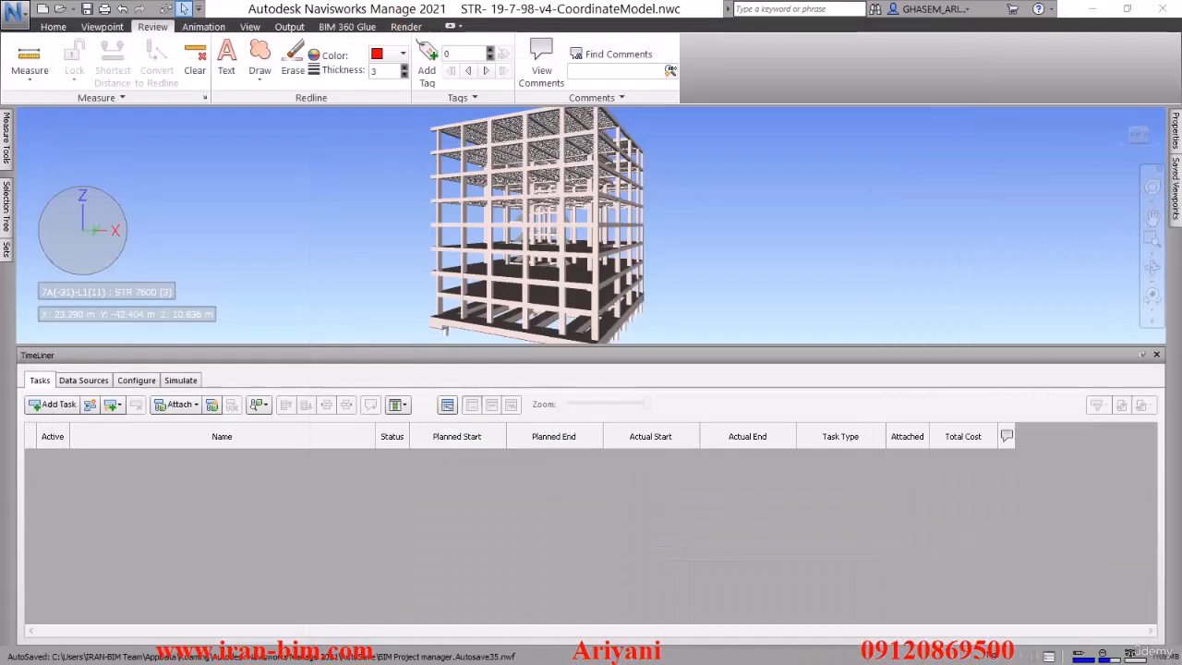
Add a Microsoft Project 2007-2013 data source from the file 01-Test-BIM Project Planing.mpp.
left_click(83, 380)
left_click(63, 407)
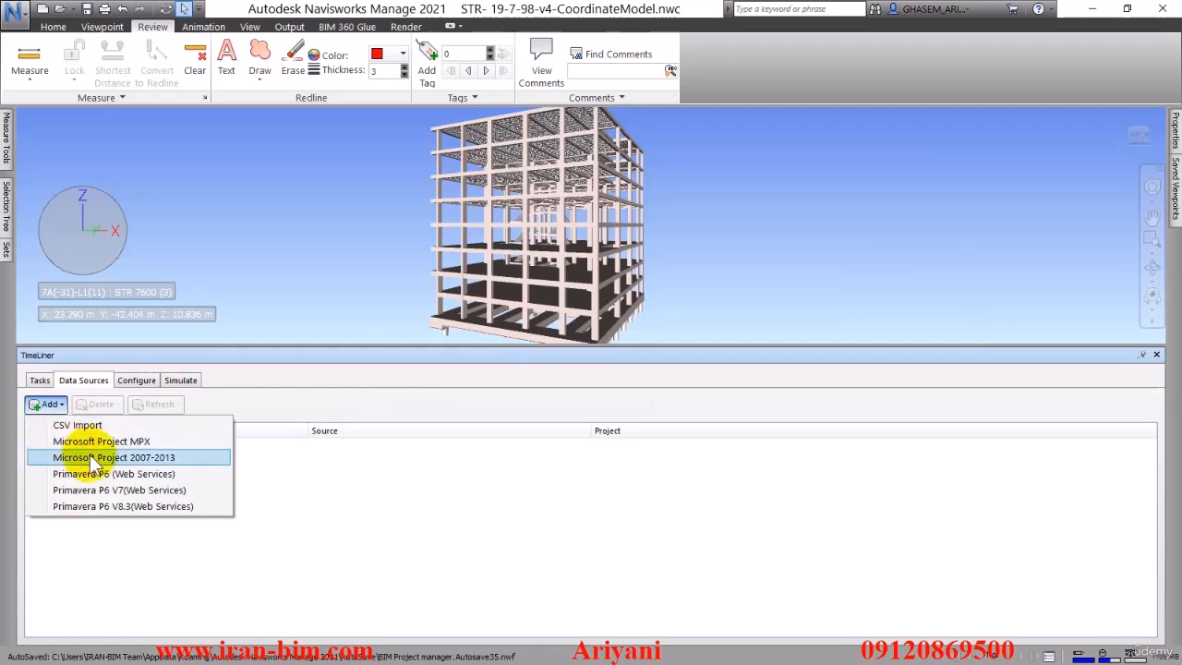
left_click(97, 457)
double_click(523, 263)
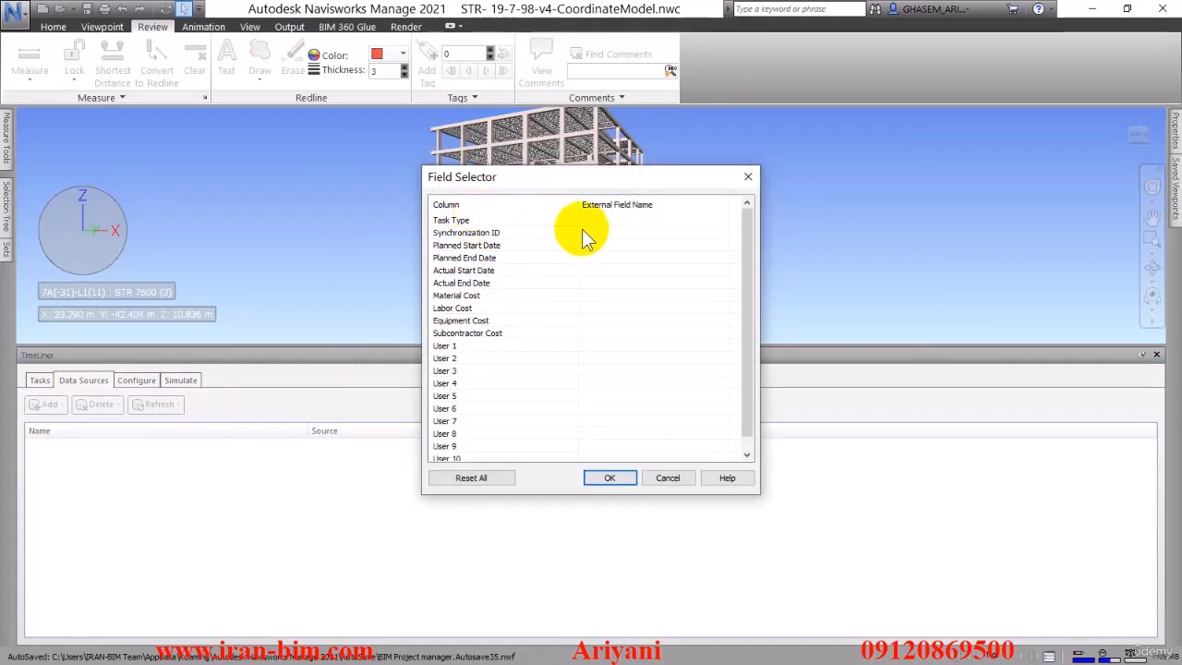
Check the text columns of the schedule in Microsoft Project and map Task Type to the external field Text 10.
left_click(621, 231)
left_click(620, 222)
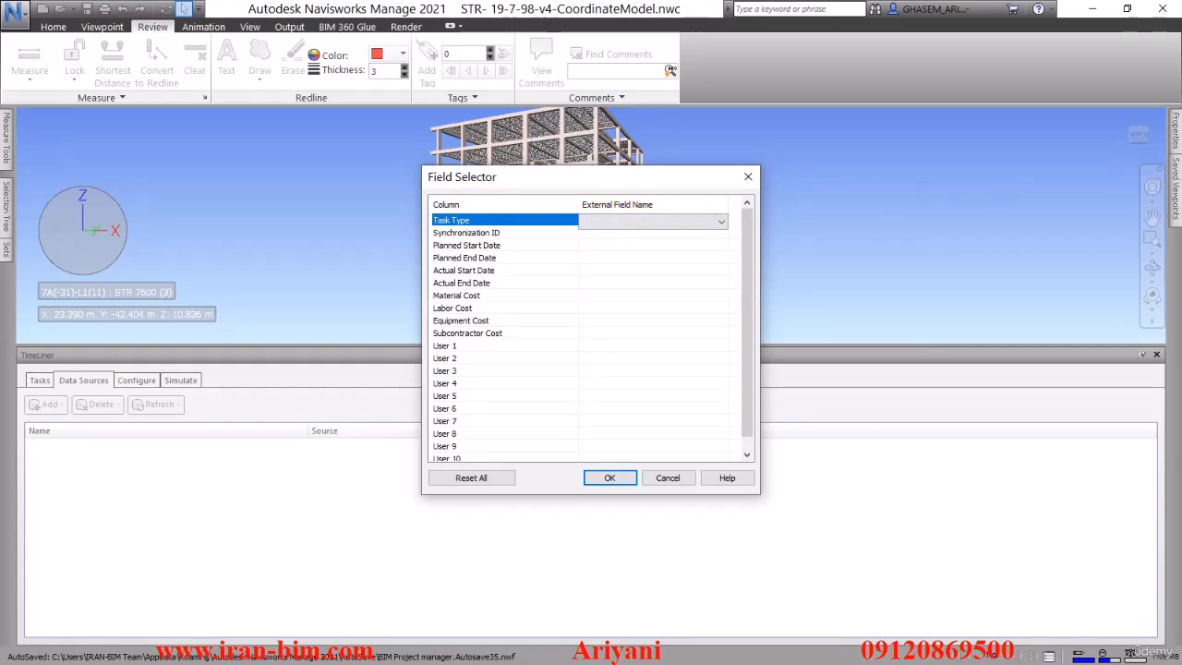
key("alt+Tab")
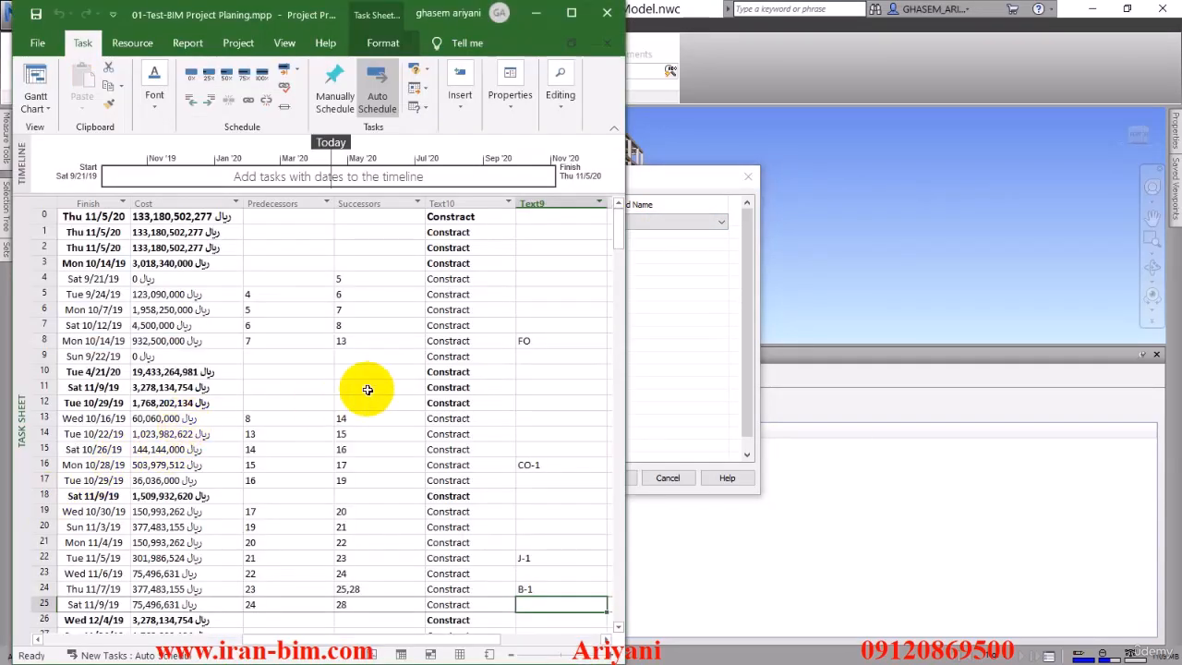
left_click_drag(644, 178, 871, 161)
left_click(846, 205)
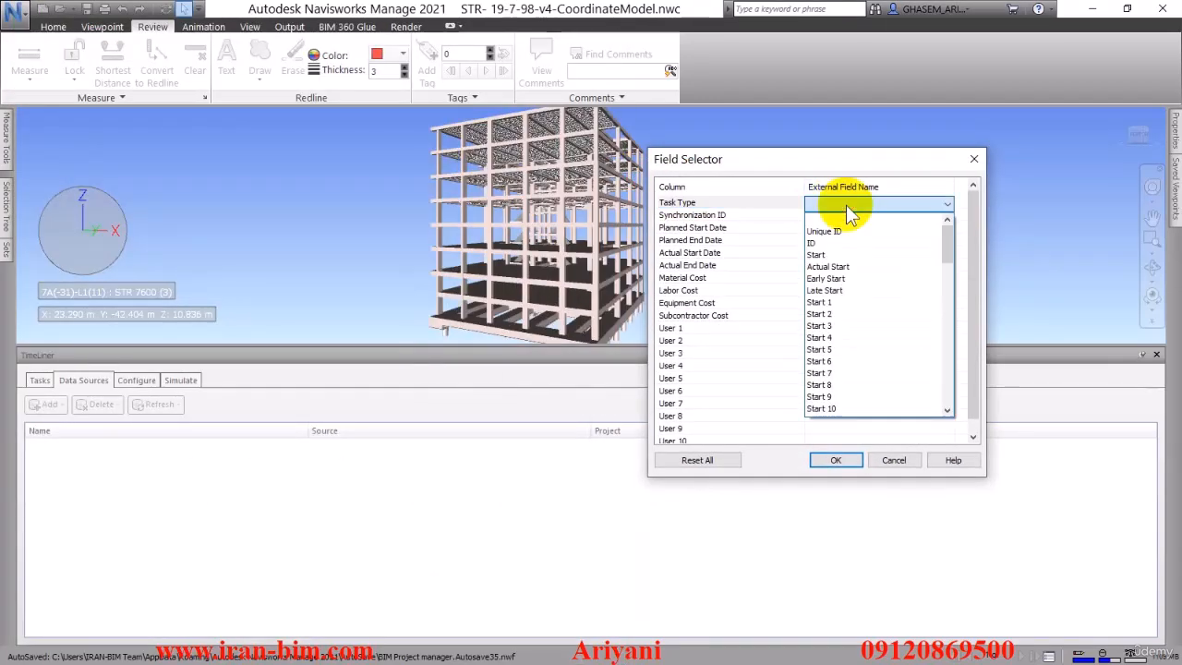
key("s")
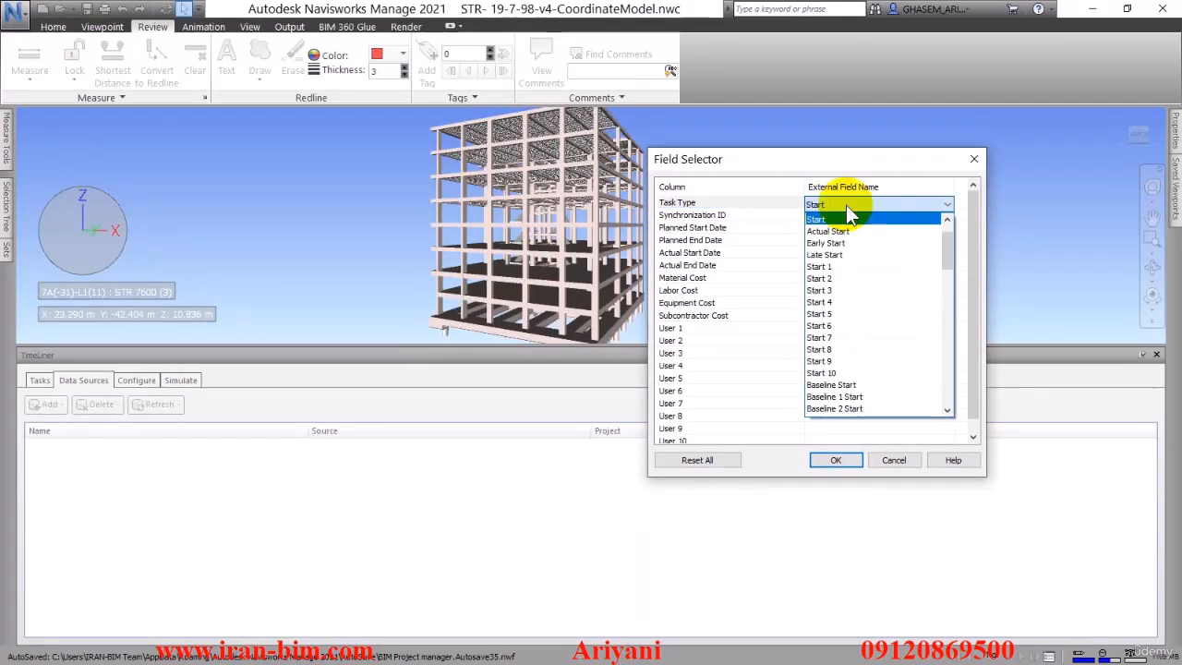
left_click_drag(947, 242, 942, 382)
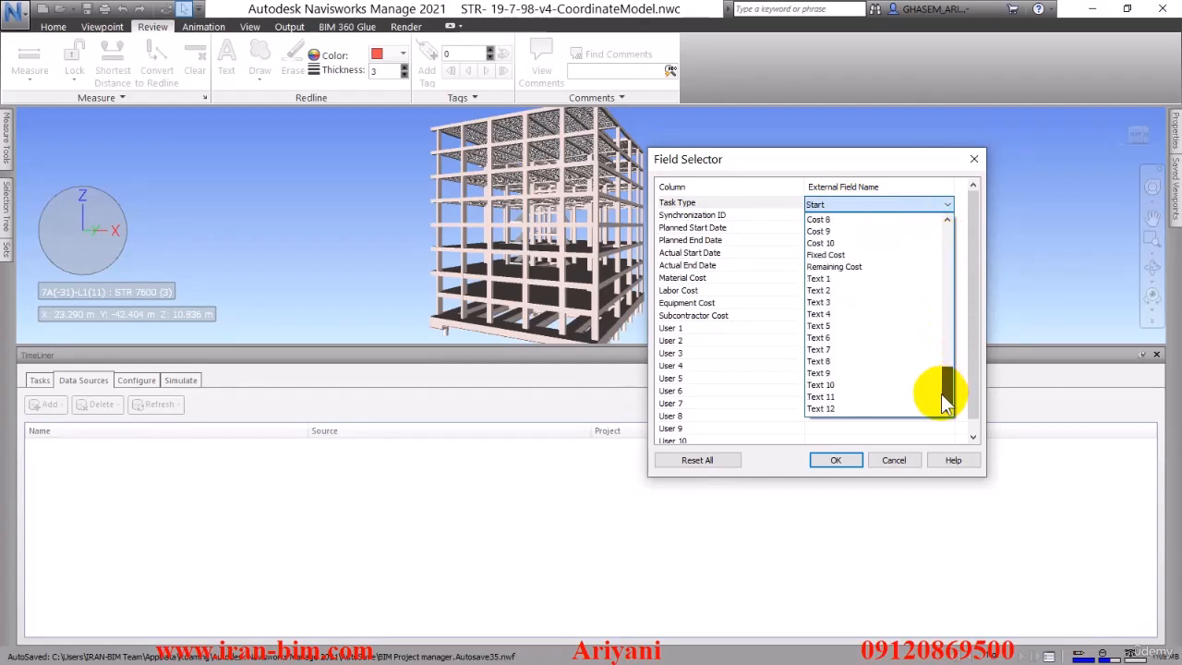
left_click(842, 386)
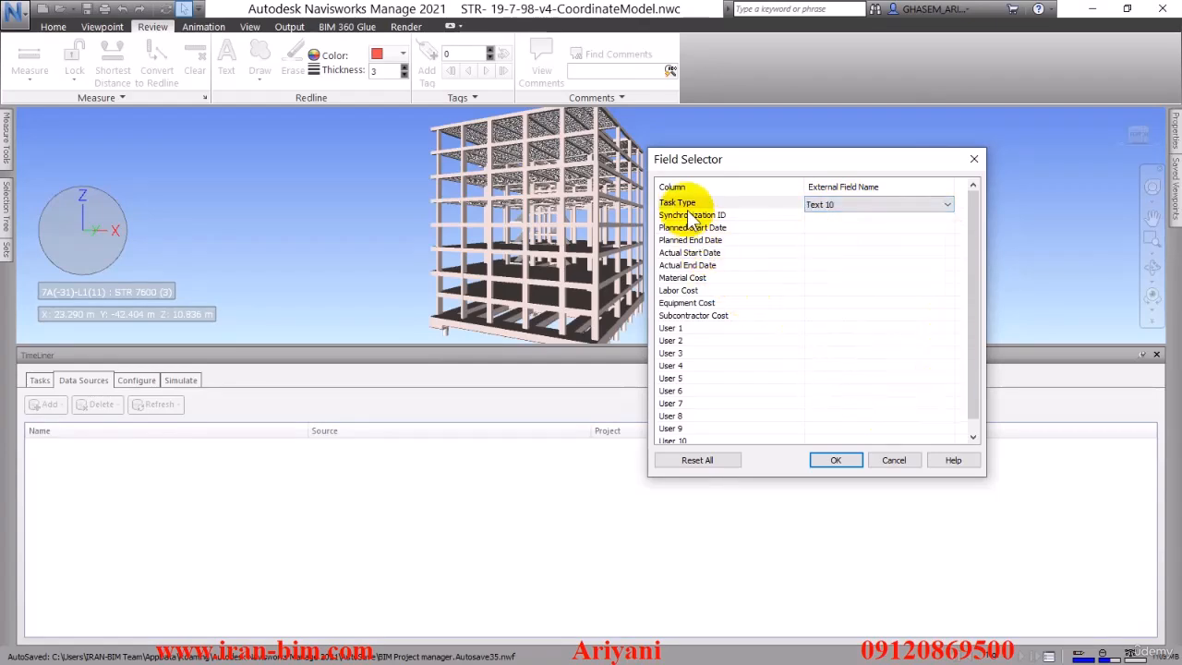
Map Synchronization ID to the external field ID.
left_click(847, 227)
left_click(847, 216)
left_click(847, 216)
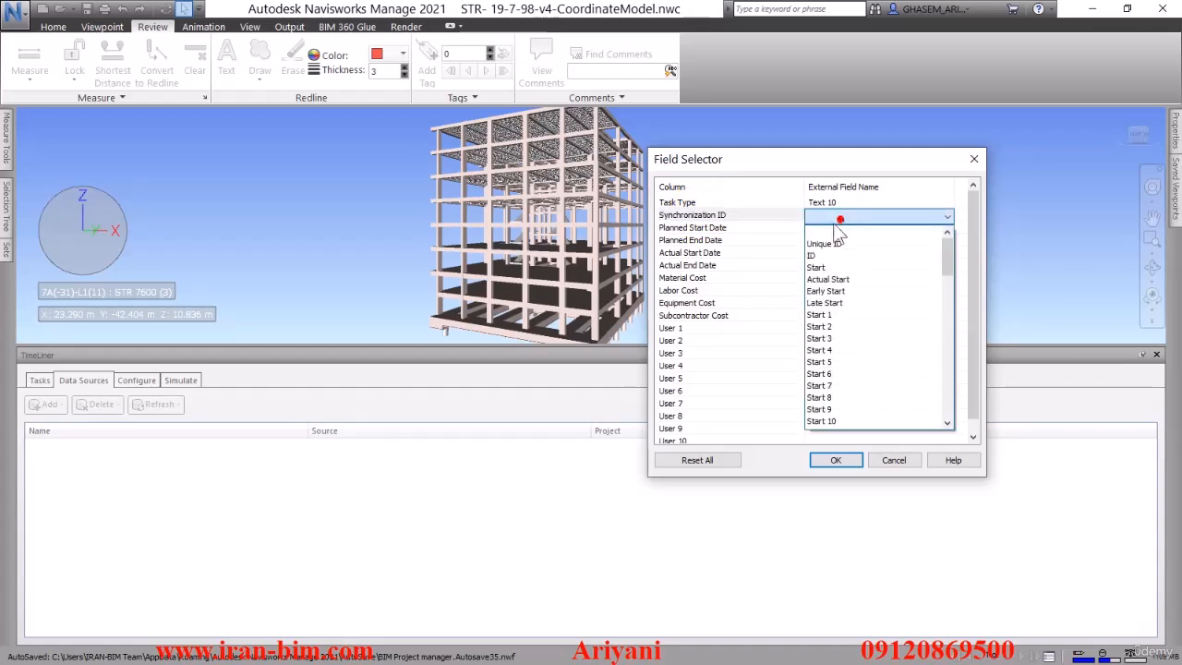
left_click(824, 256)
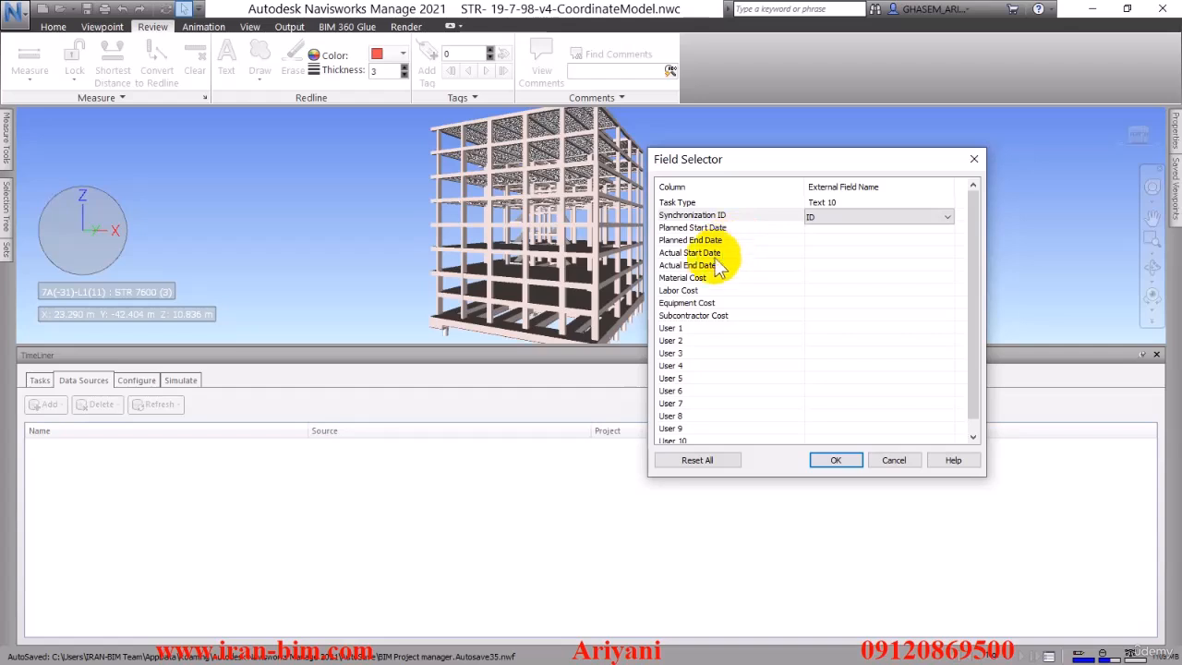
Check the start and finish columns of the schedule in Microsoft Project and map Actual Start Date to the external field Start.
left_click(728, 253)
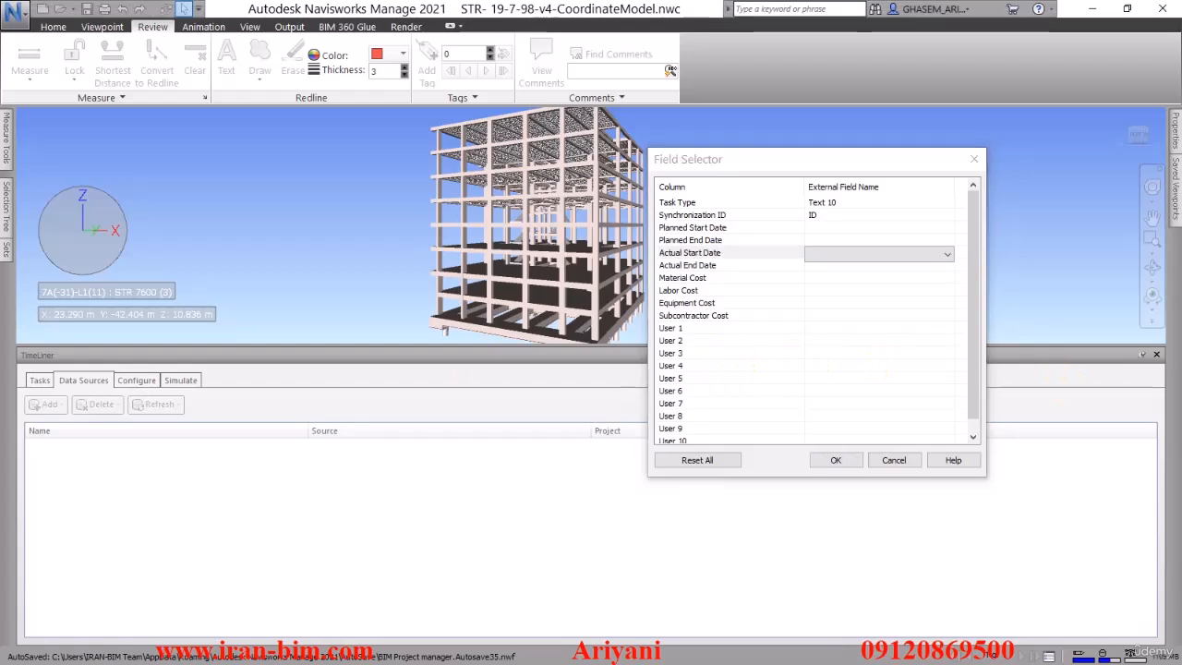
key("alt+Tab")
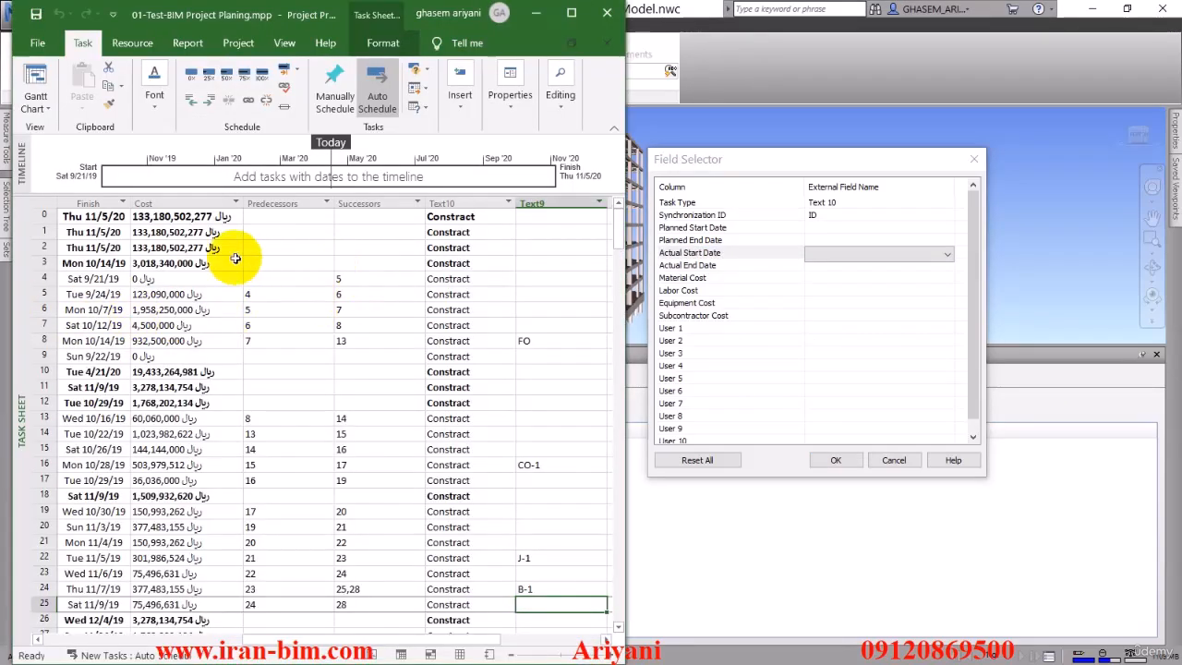
left_click_drag(452, 640, 303, 640)
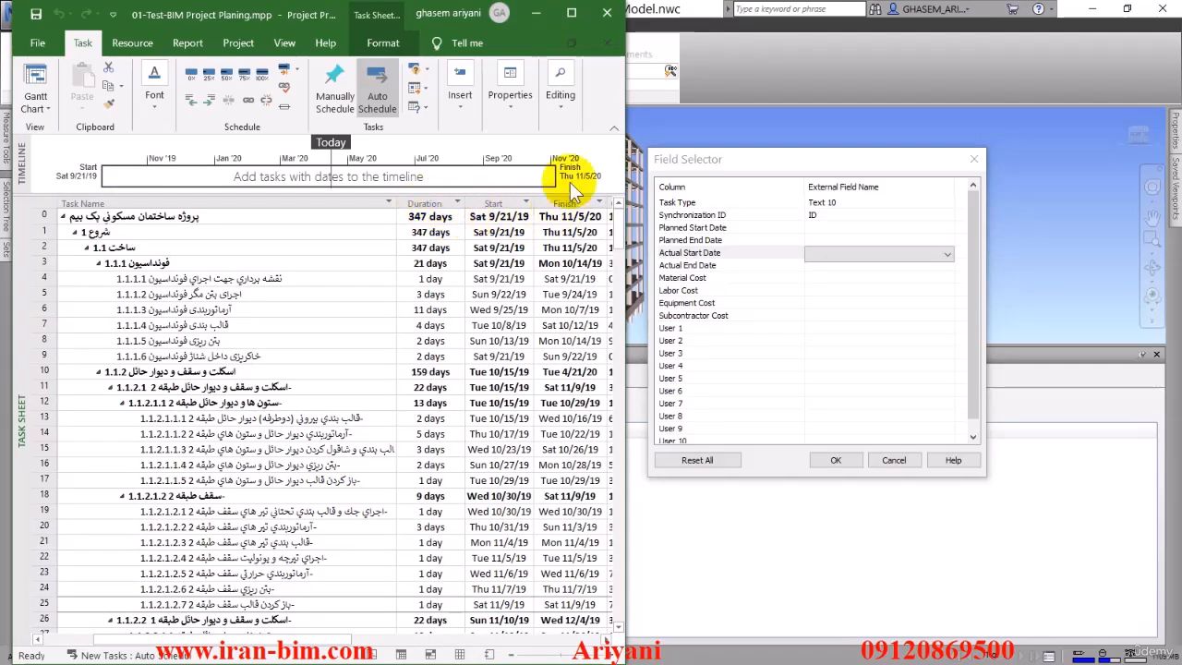
left_click(717, 149)
left_click(729, 252)
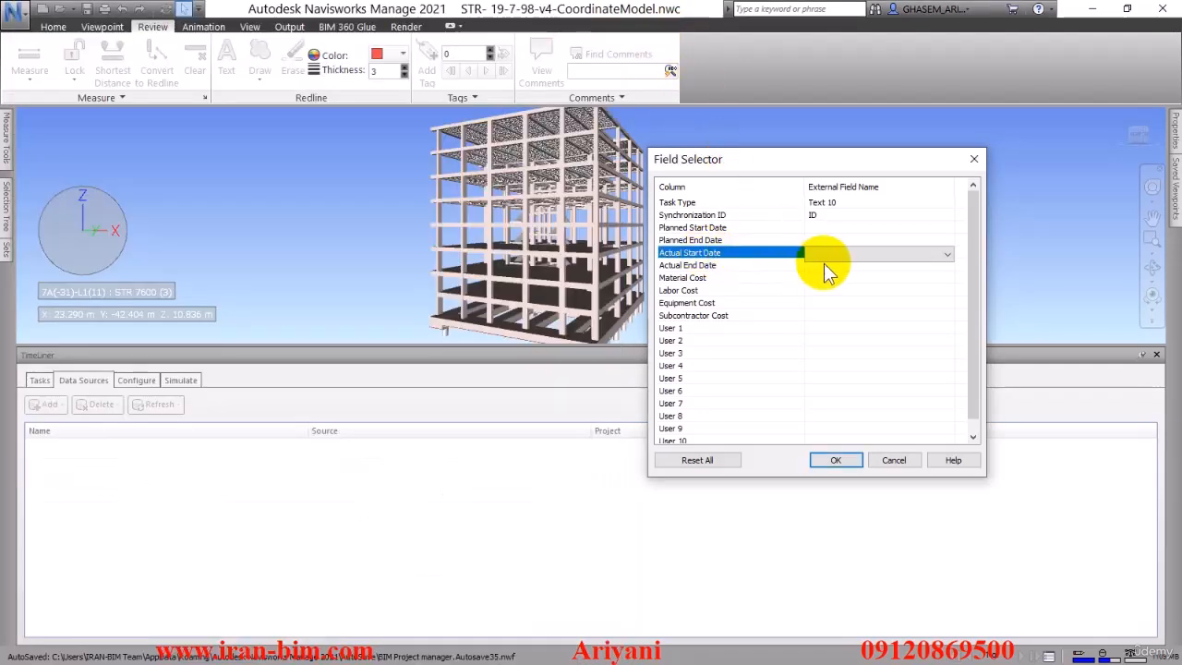
left_click(833, 253)
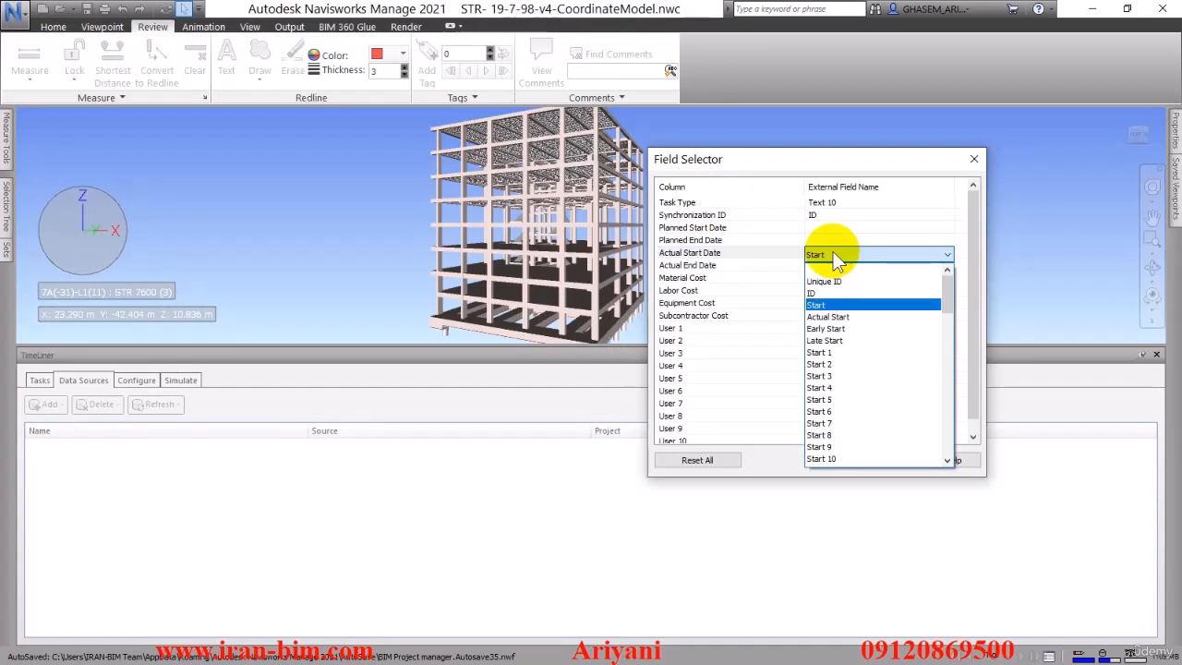
left_click(833, 251)
Map Actual End Date to the external field Finish.
left_click(728, 277)
left_click(824, 275)
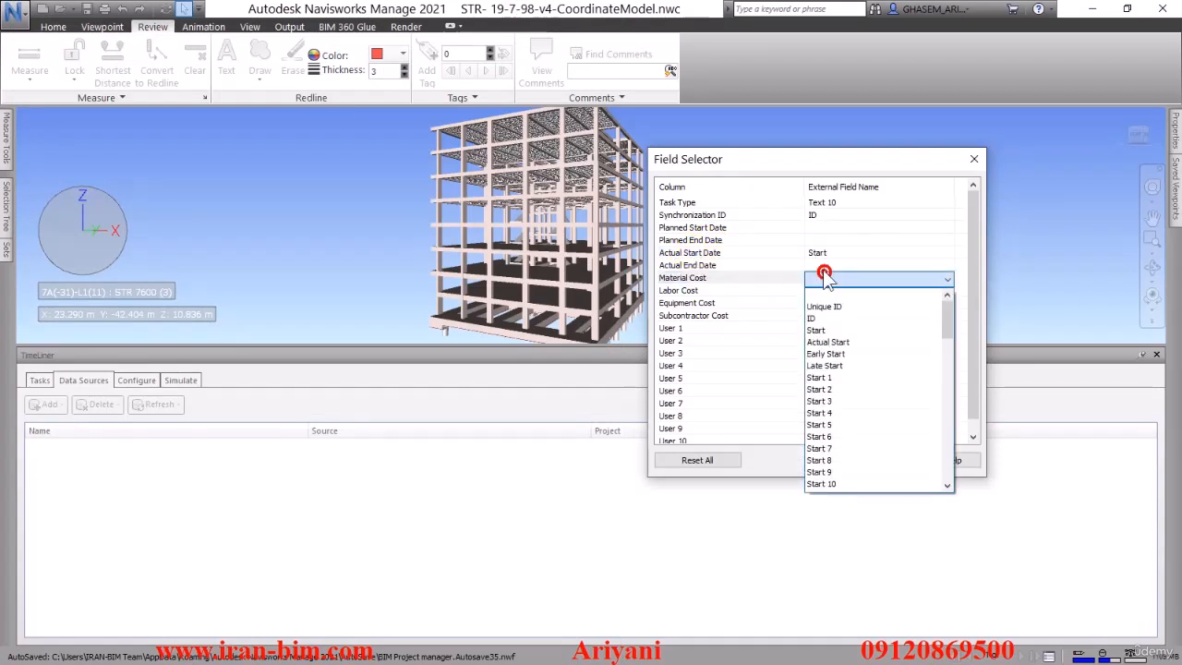
left_click(823, 268)
left_click(823, 268)
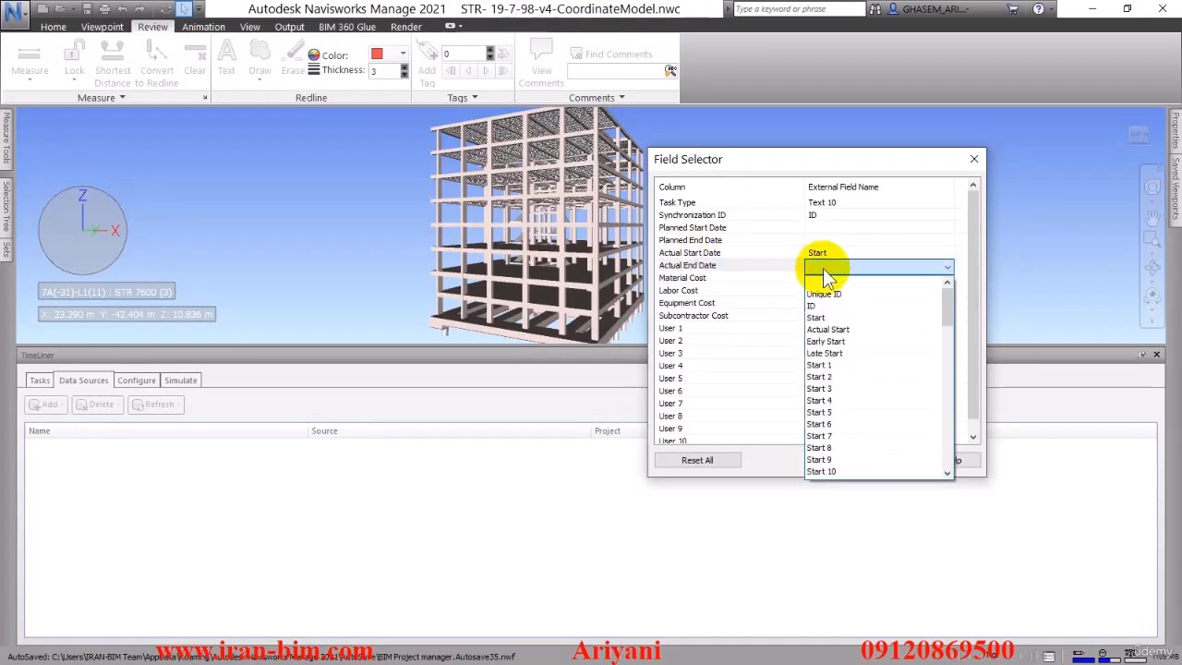
left_click(821, 276)
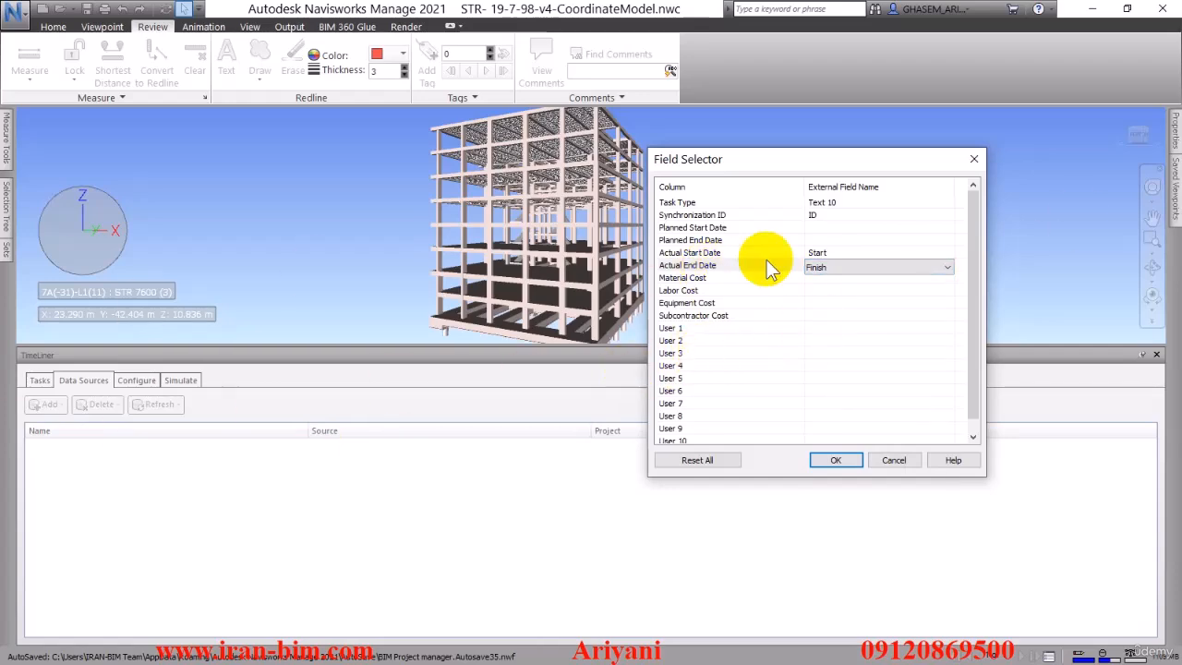
Check the text columns of the schedule in Microsoft Project and map User 1 to the external field Cost 9.
key("alt+Tab")
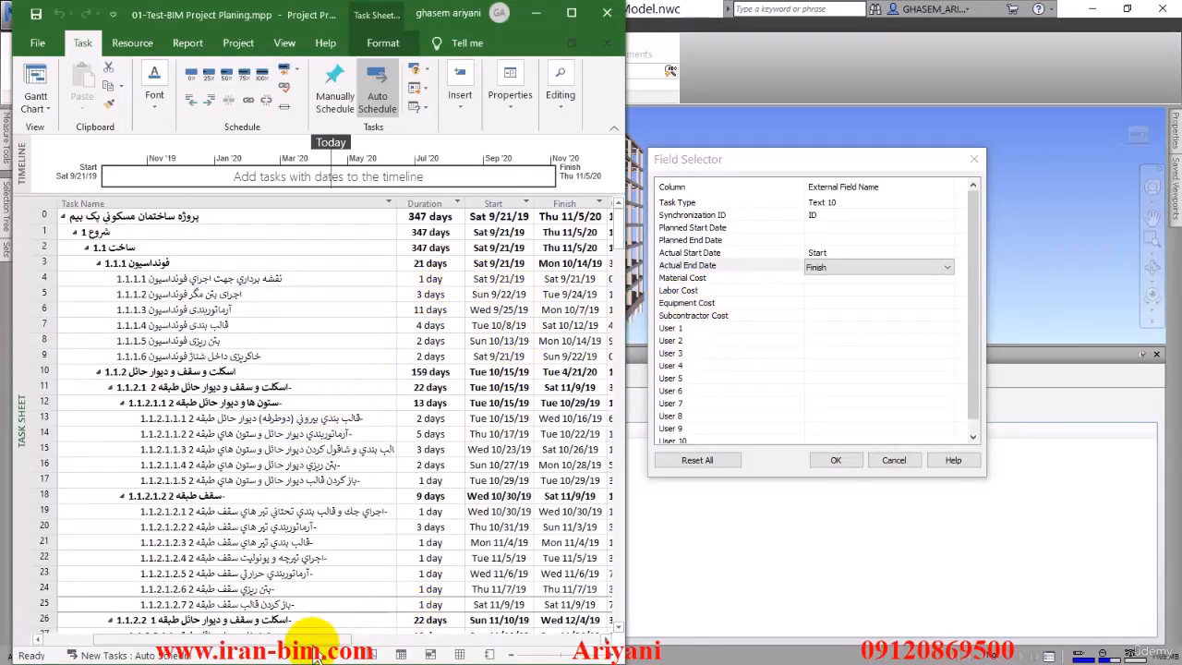
left_click(404, 638)
left_click_drag(404, 639, 520, 646)
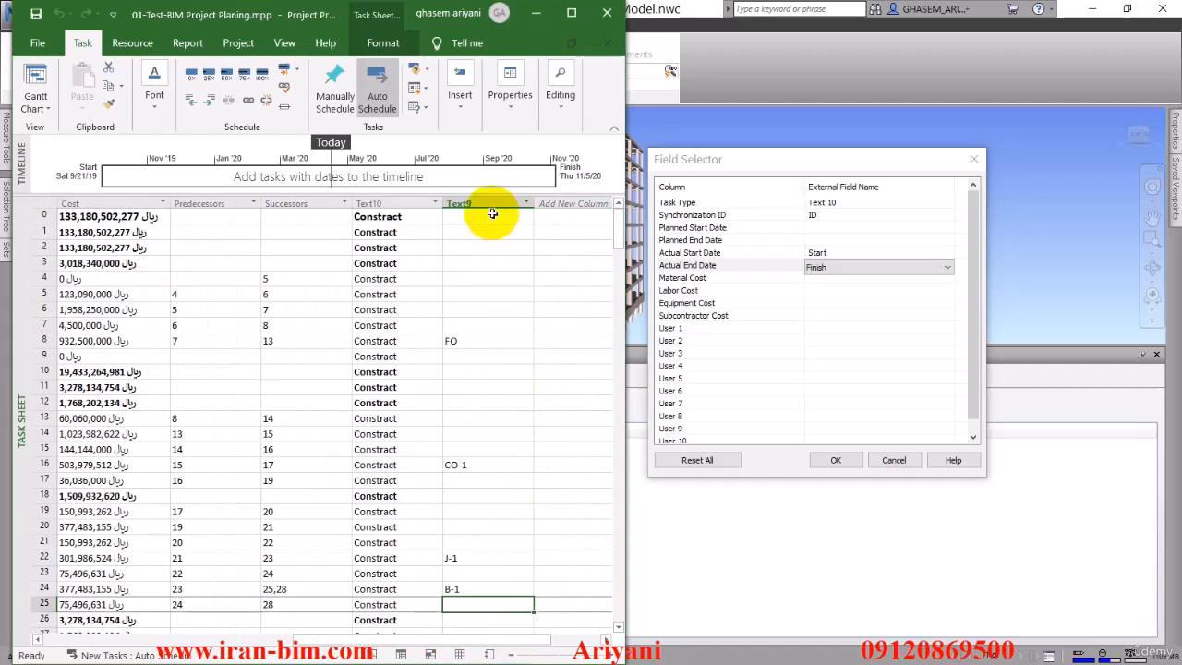
left_click(766, 159)
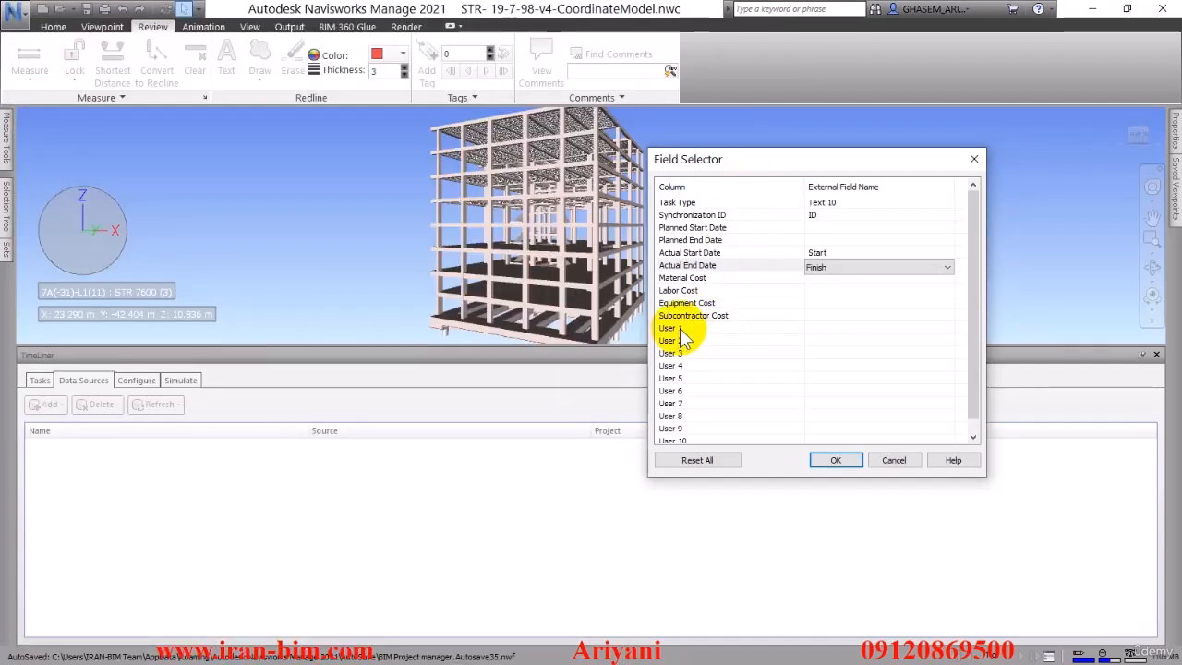
left_click(778, 328)
left_click(827, 330)
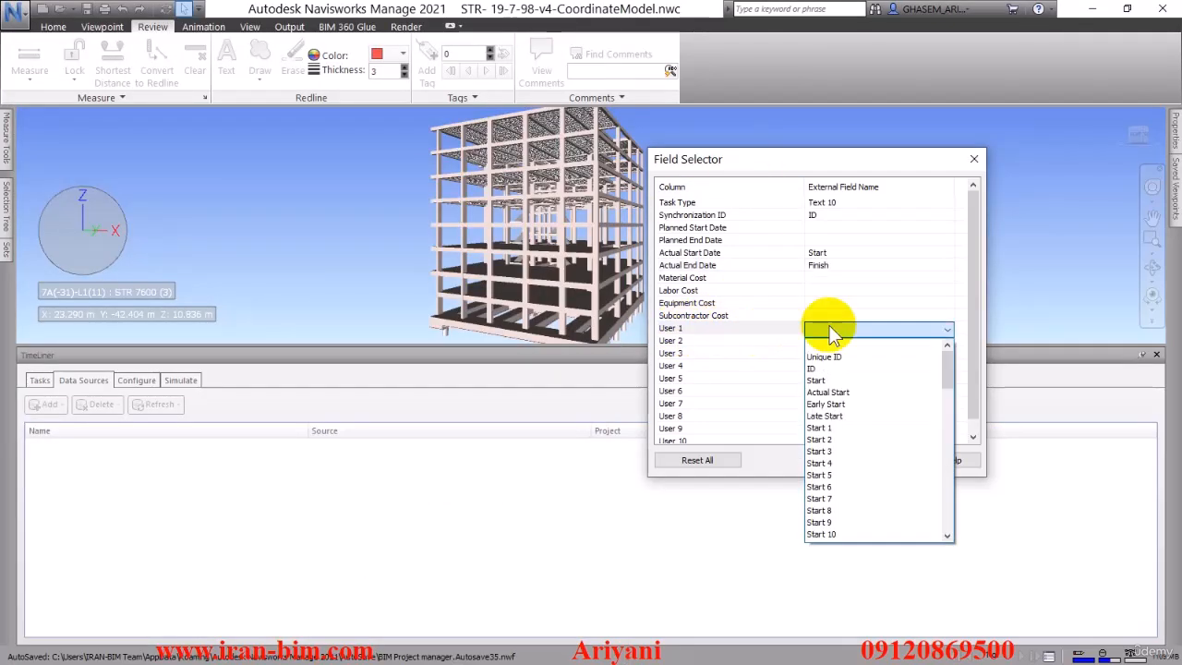
type("text")
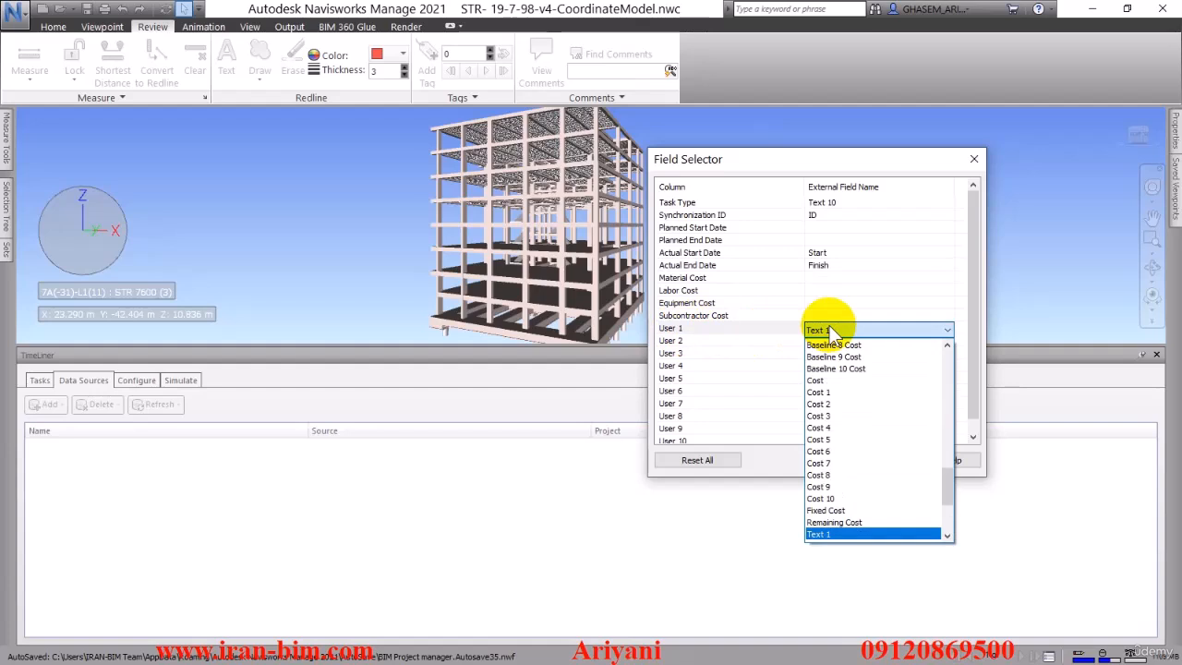
left_click(836, 490)
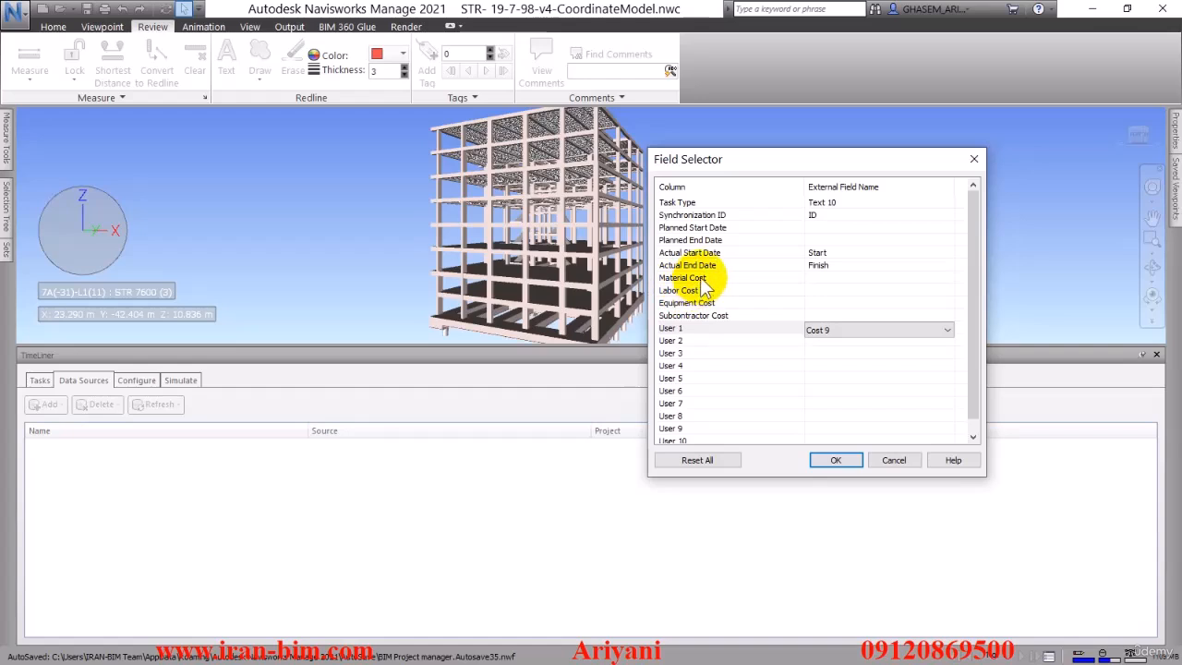
Map Material Cost to the external field Cost and accept the field mapping.
left_click(819, 279)
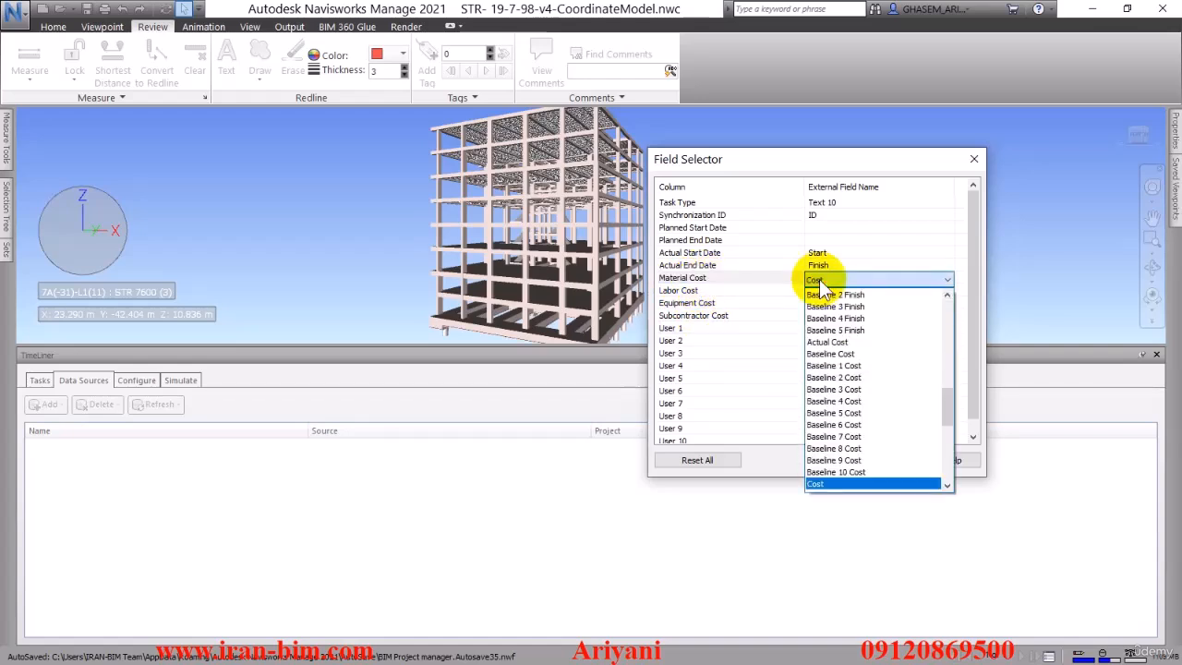
left_click(817, 283)
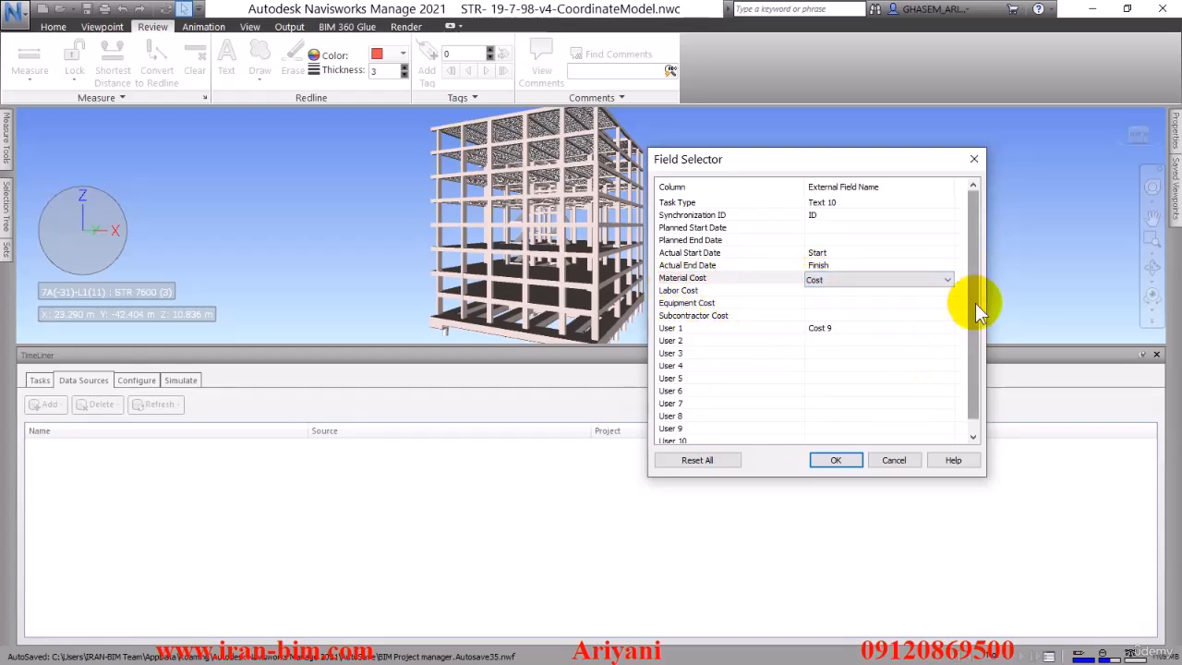
left_click_drag(975, 302, 976, 354)
left_click(837, 459)
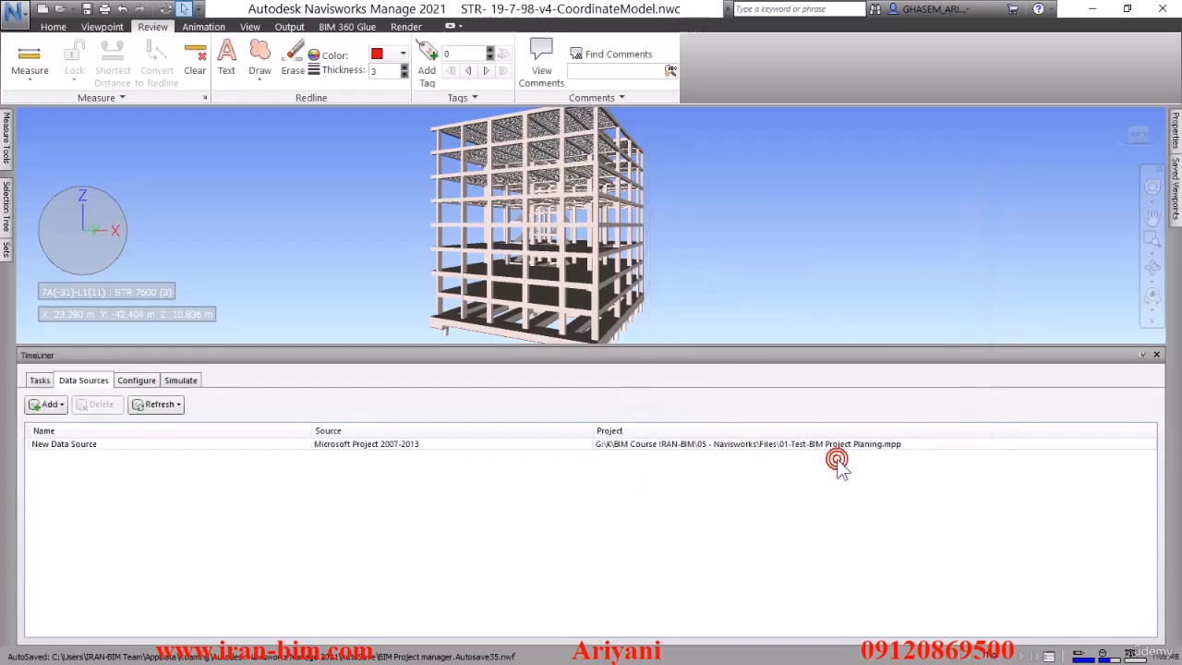
Rebuild the task hierarchy from the new data source, closing the schedule in Microsoft Project for the import.
right_click(80, 443)
left_click(148, 453)
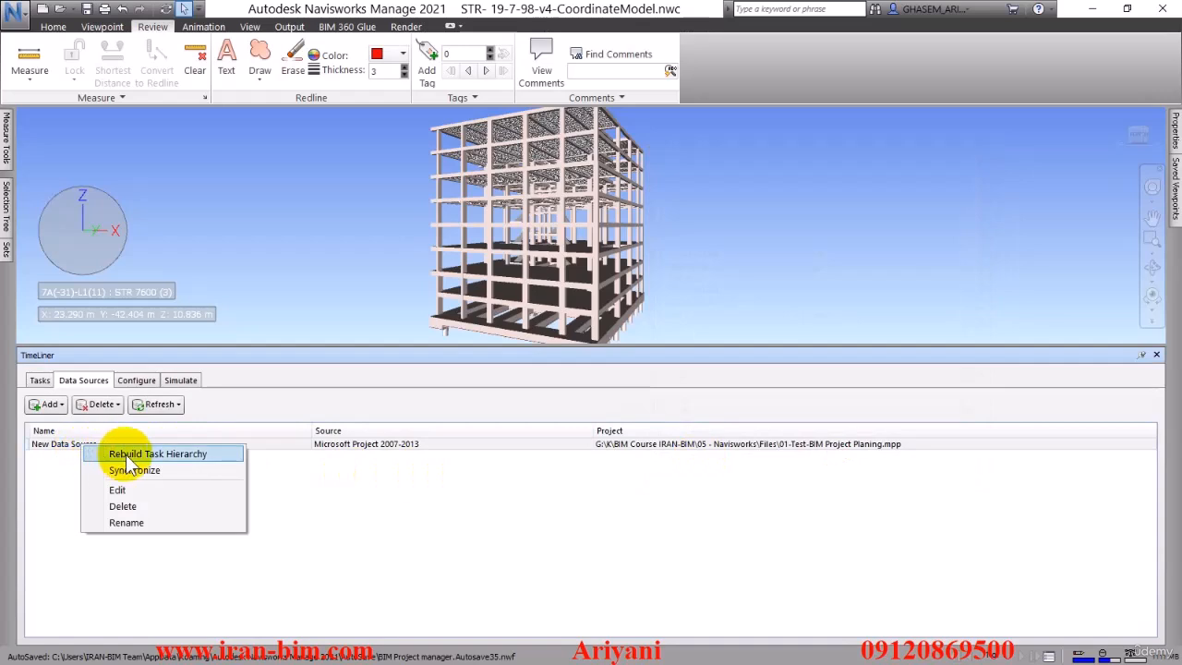
left_click(311, 350)
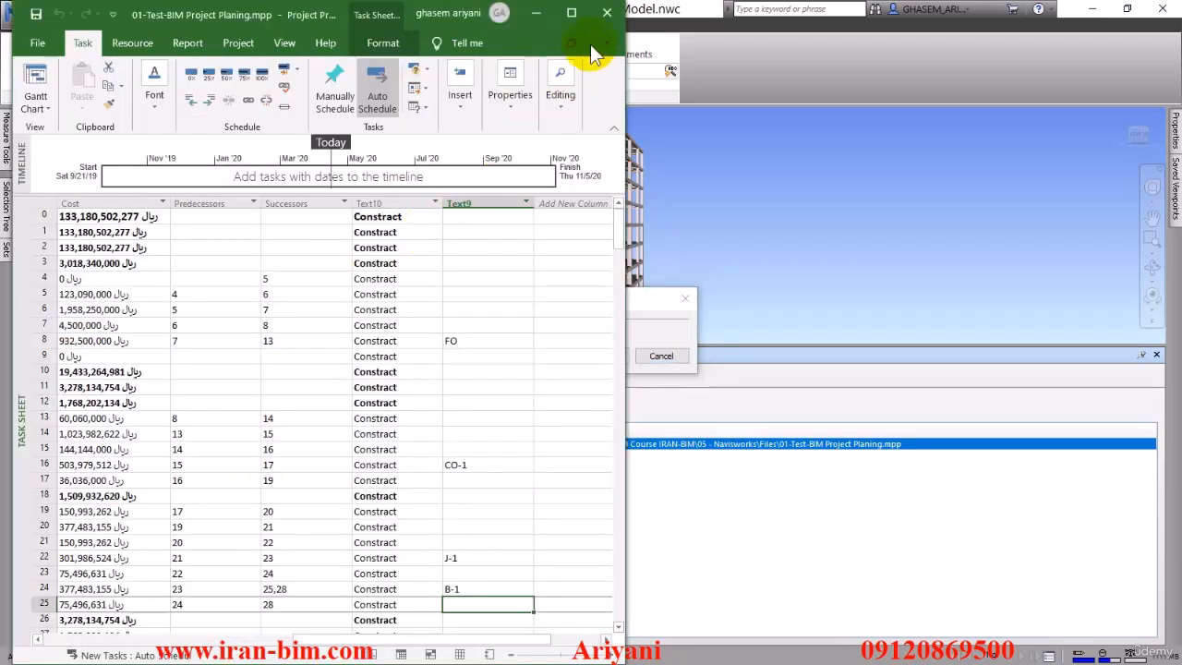
left_click(609, 18)
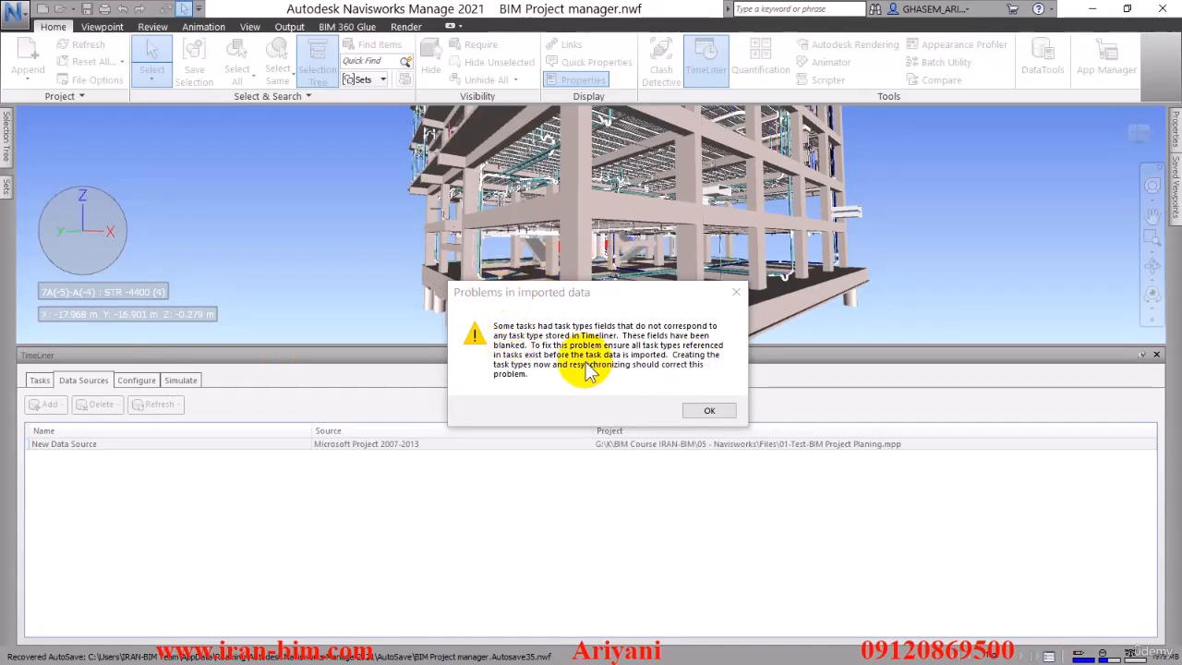
left_click(709, 413)
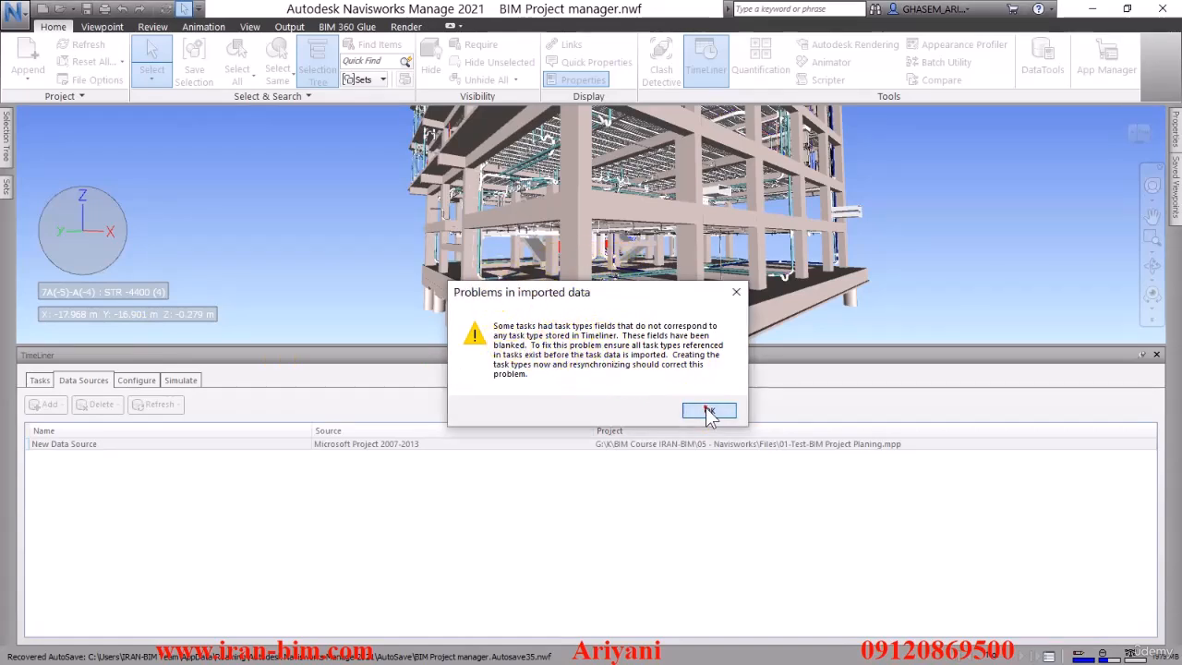
Review the imported tasks and their timeline in TimeLiner and hide the Gantt chart.
left_click(42, 381)
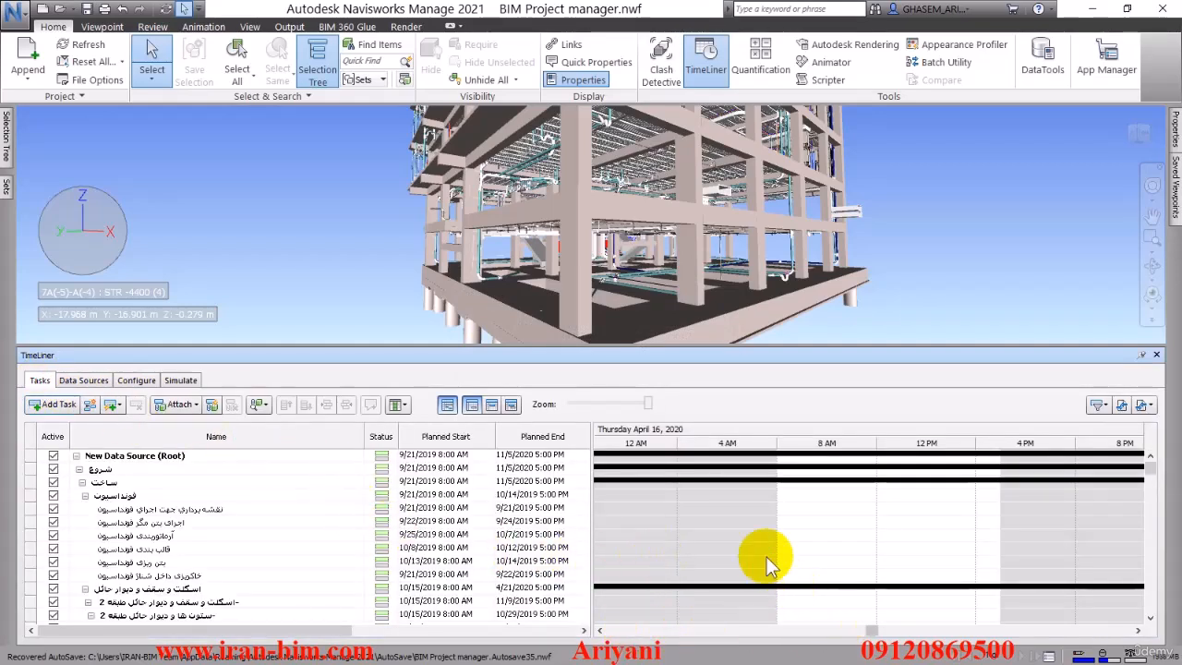
scroll(766, 545, "down", 2)
left_click_drag(895, 633, 805, 631)
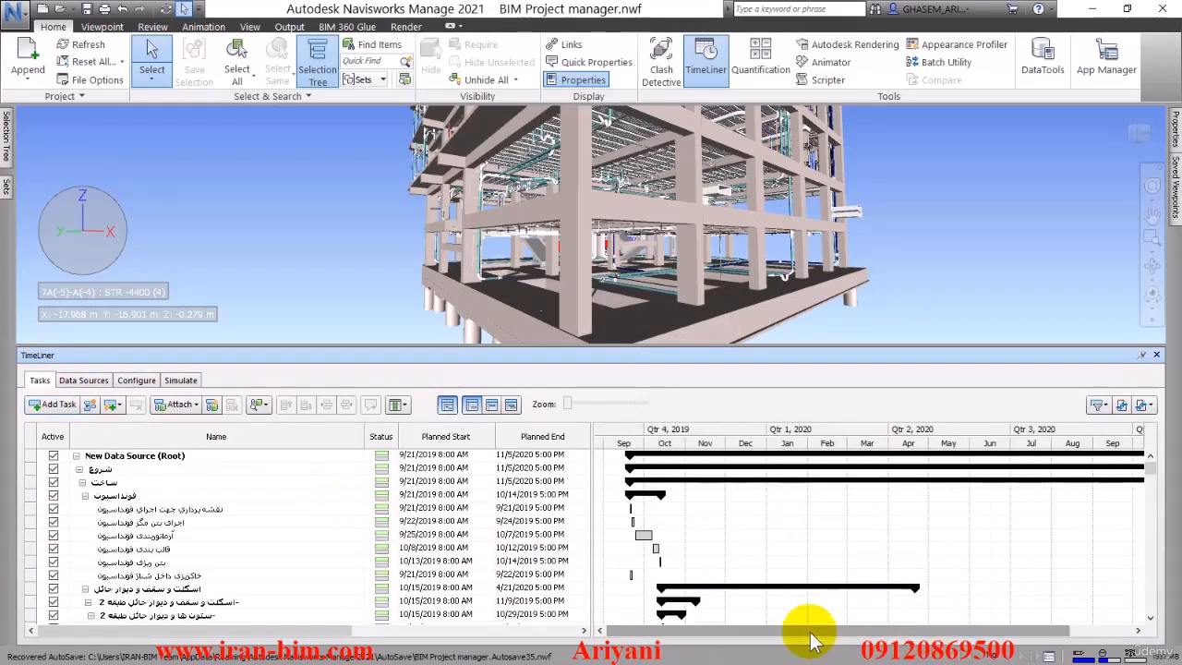
left_click(448, 405)
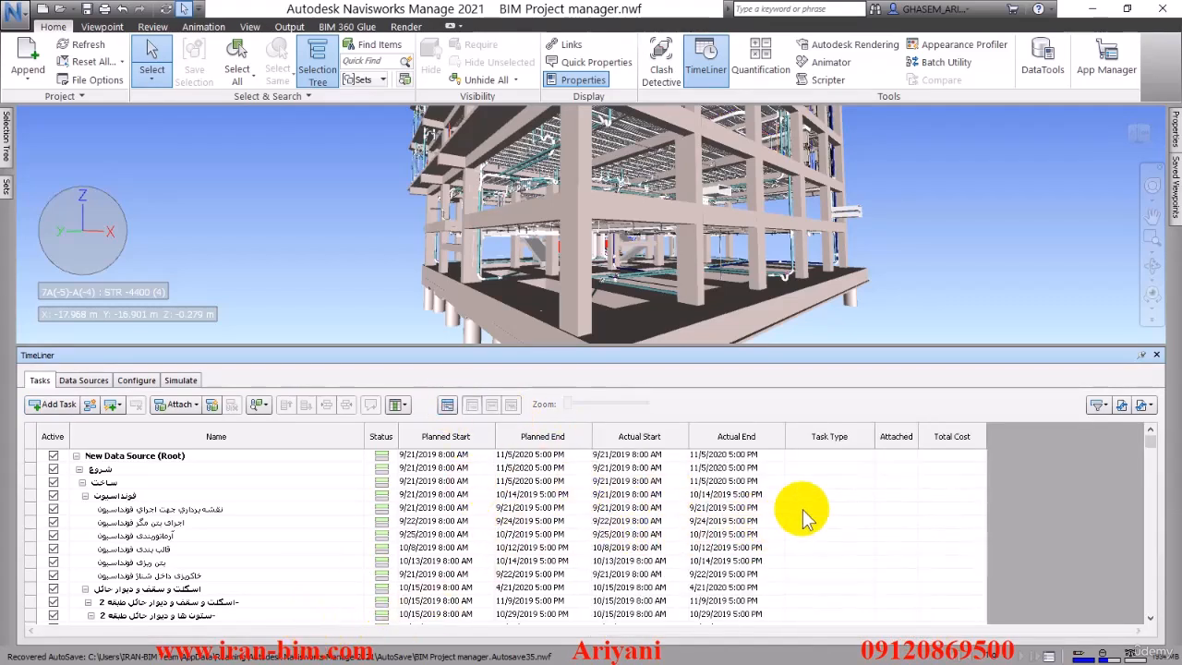
Set the task type of the New Data Source (Root) task to Construct.
left_click(831, 457)
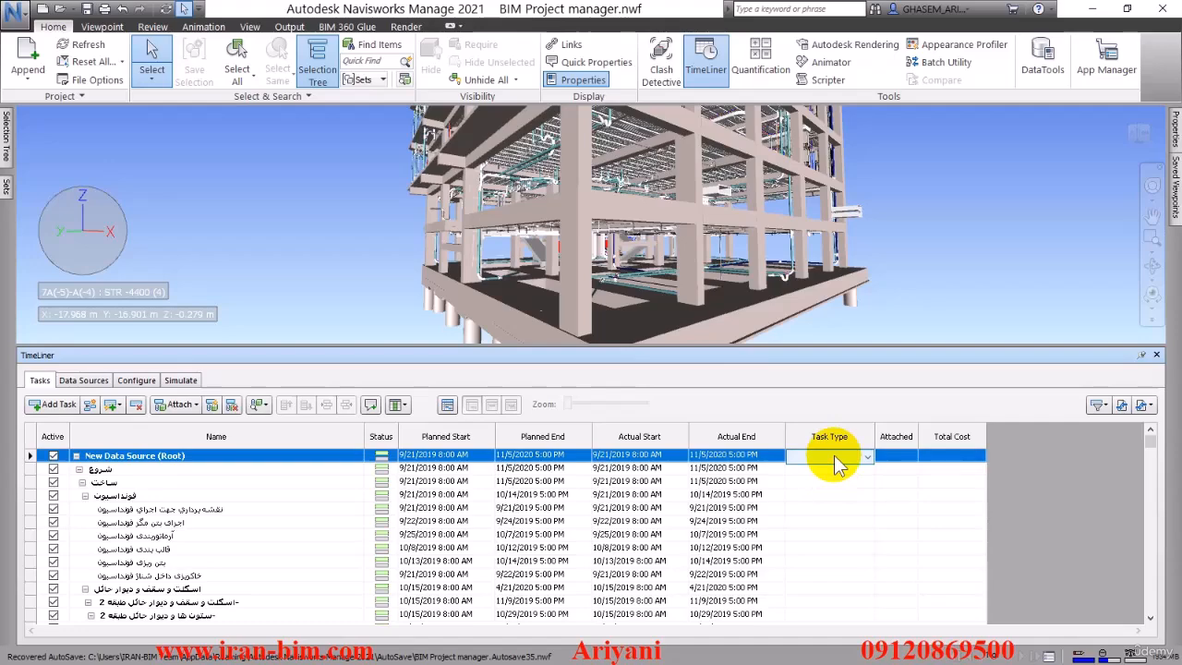
left_click(834, 456)
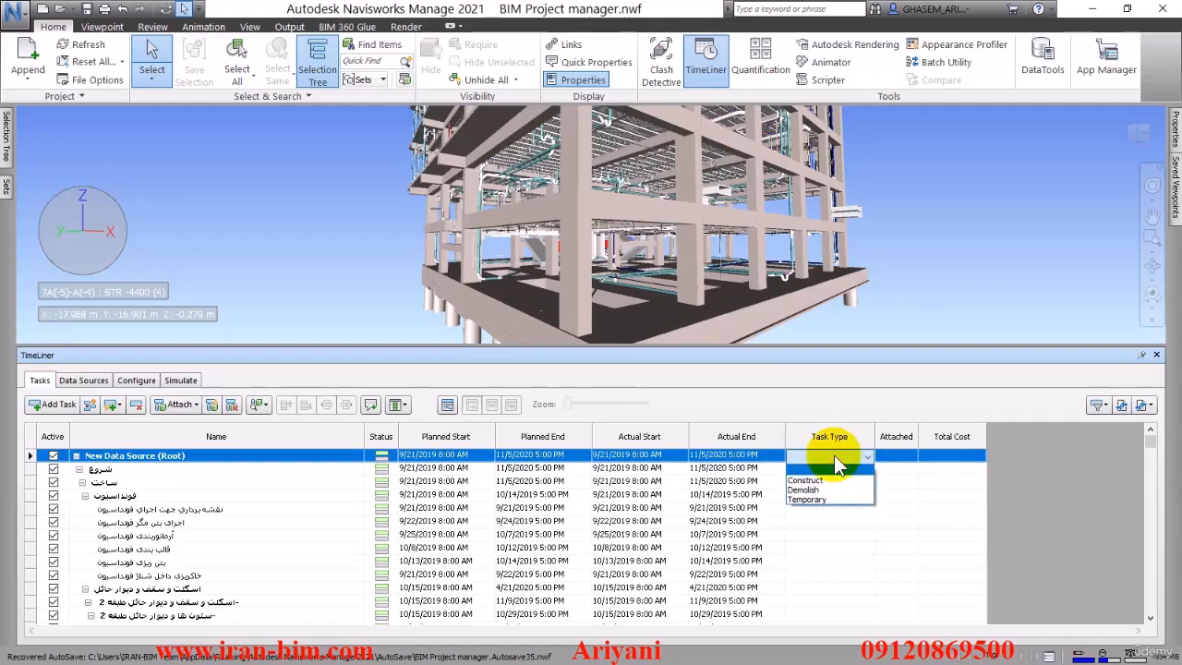
left_click(846, 452)
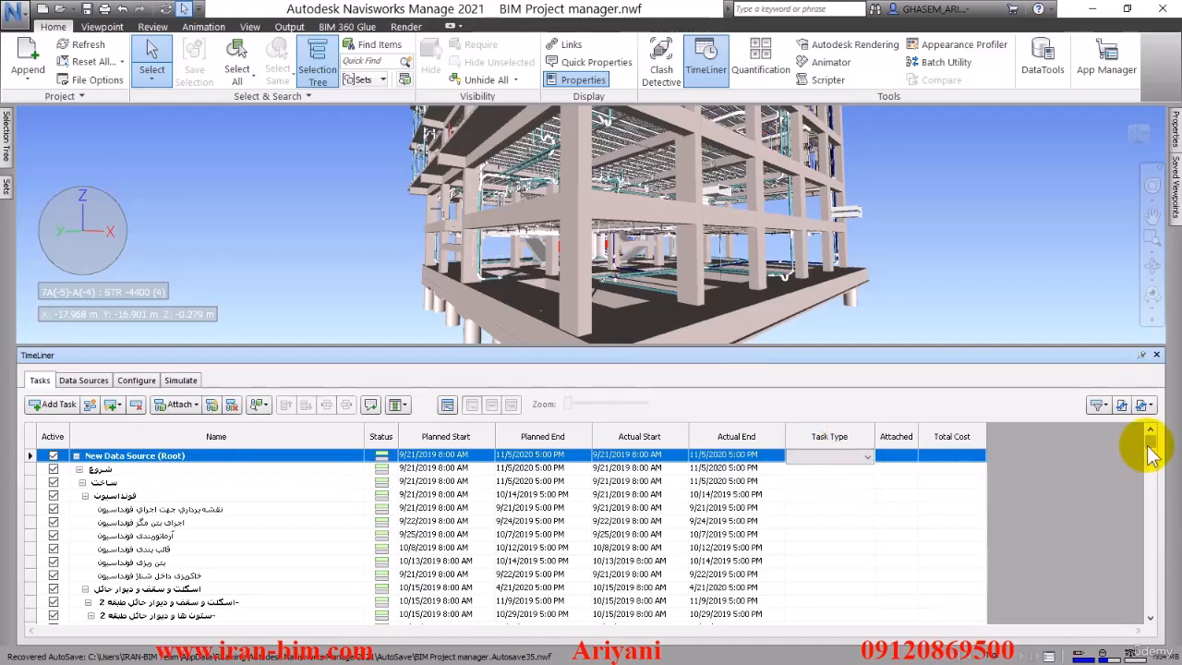
mouse_move(1151, 452)
left_mouse_down()
mouse_move(1145, 618)
mouse_move(1151, 440)
left_mouse_up()
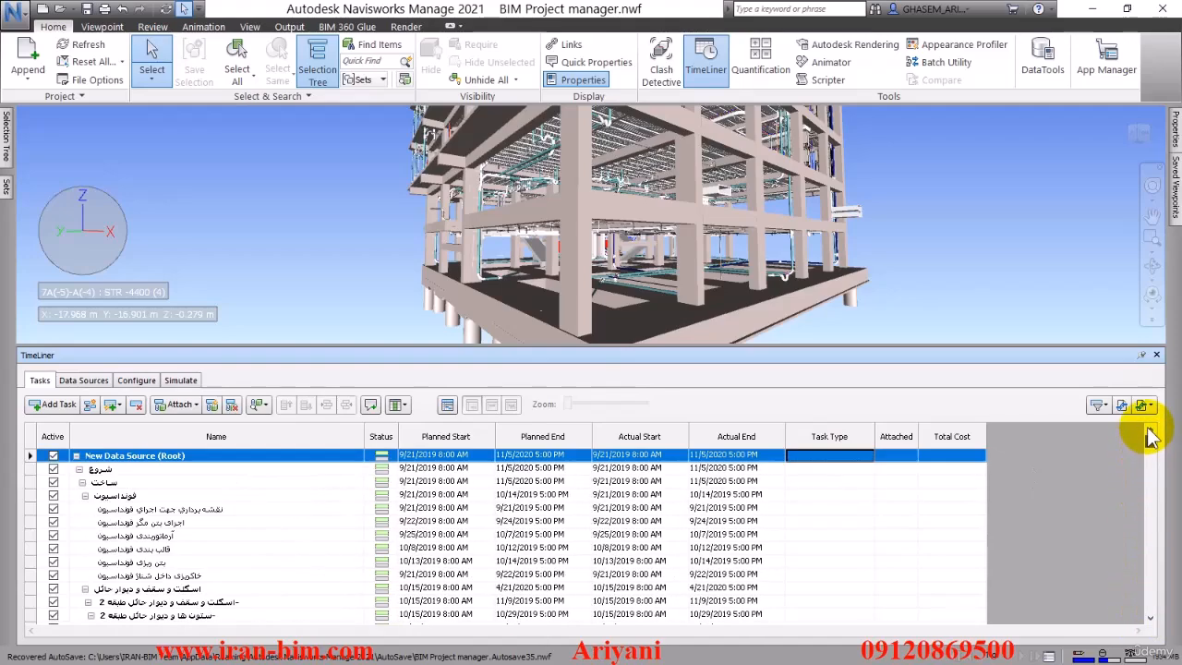
left_click(828, 464)
left_click(823, 470)
right_click(823, 459)
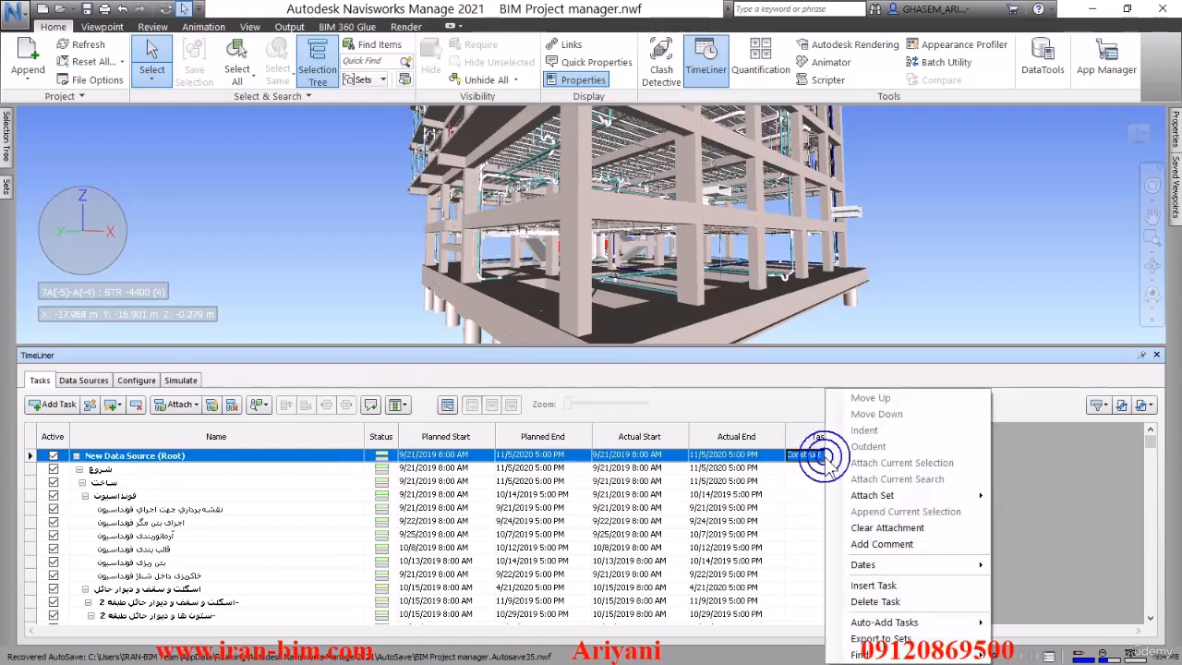
Select all tasks down to the end of the list and fill the Construct task type down to them.
left_click_drag(1151, 443, 1148, 617)
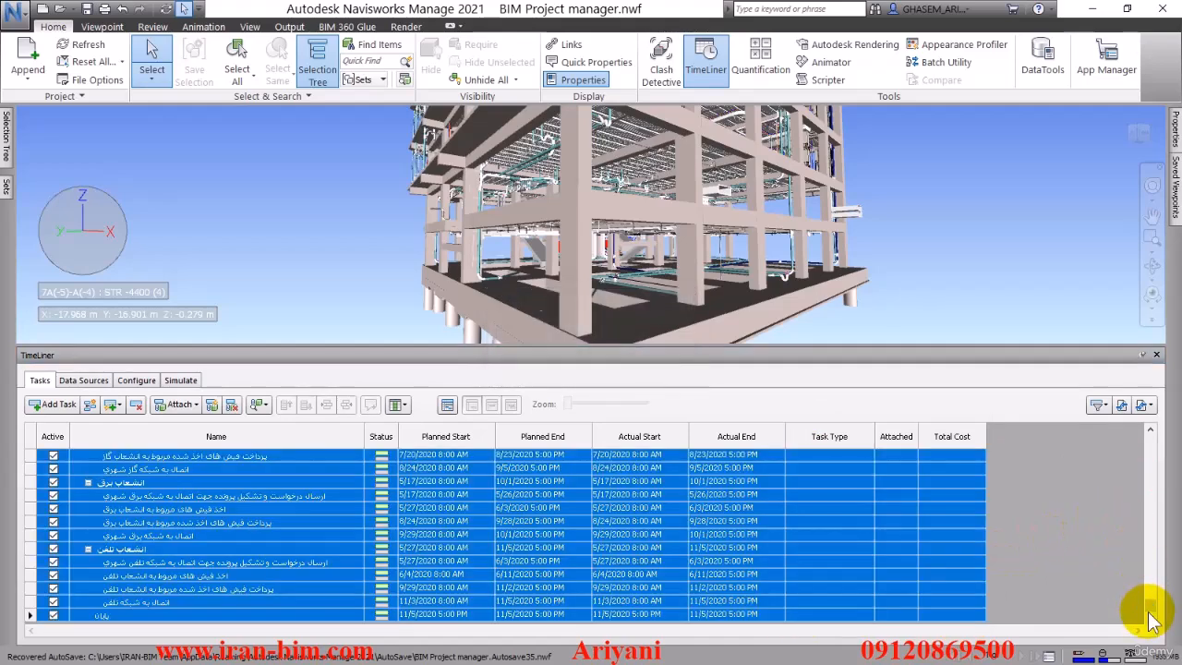
left_click_drag(1147, 617, 1147, 434)
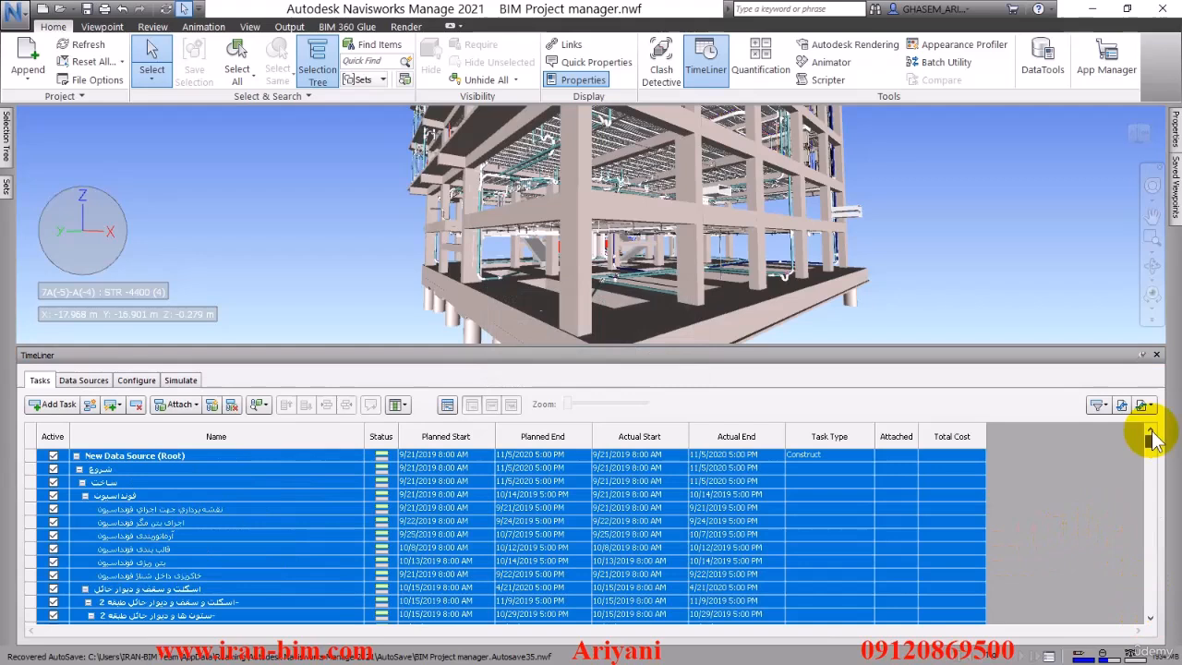
right_click(800, 455)
left_click(839, 536)
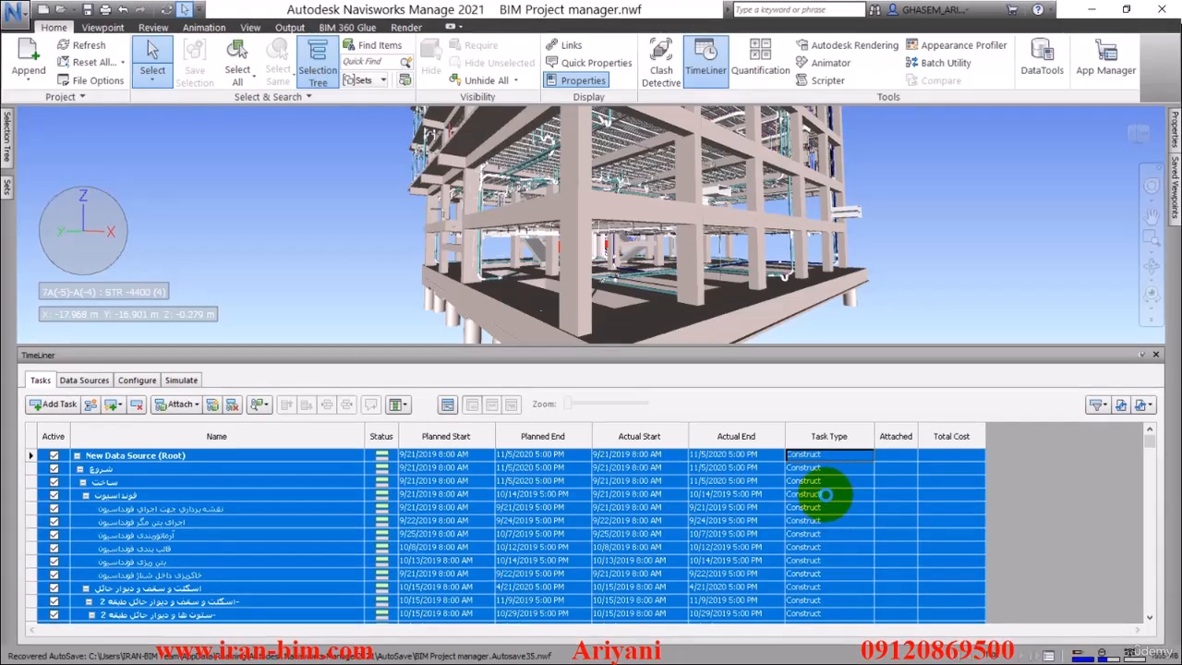
left_click(825, 495)
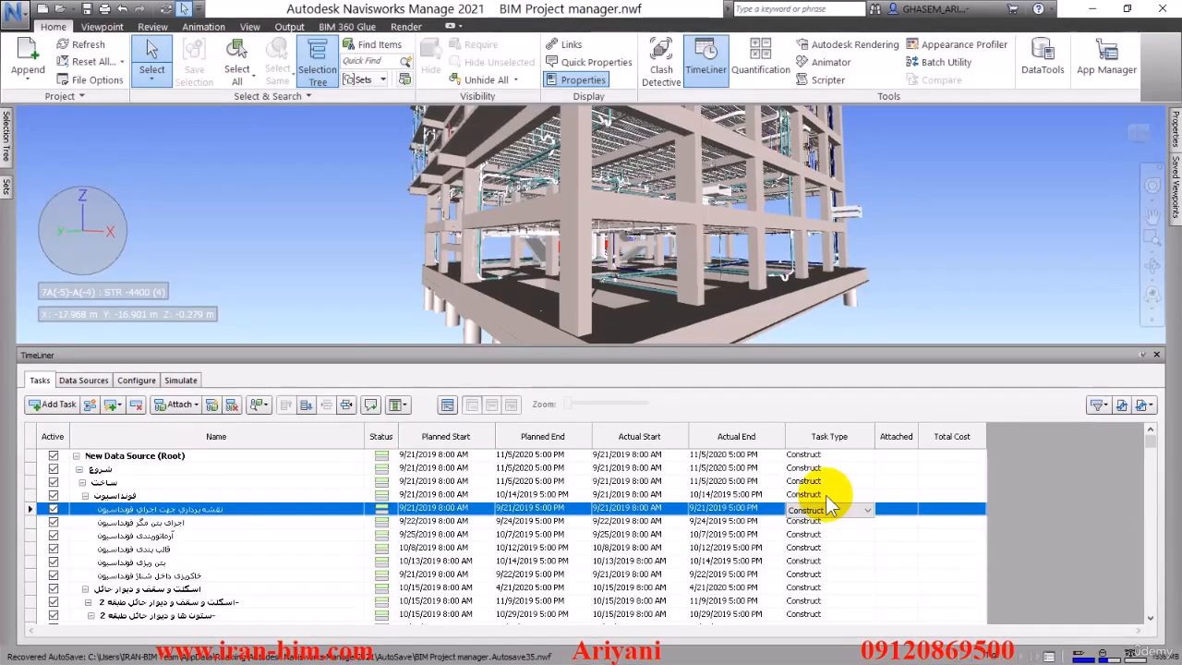
left_click(943, 492)
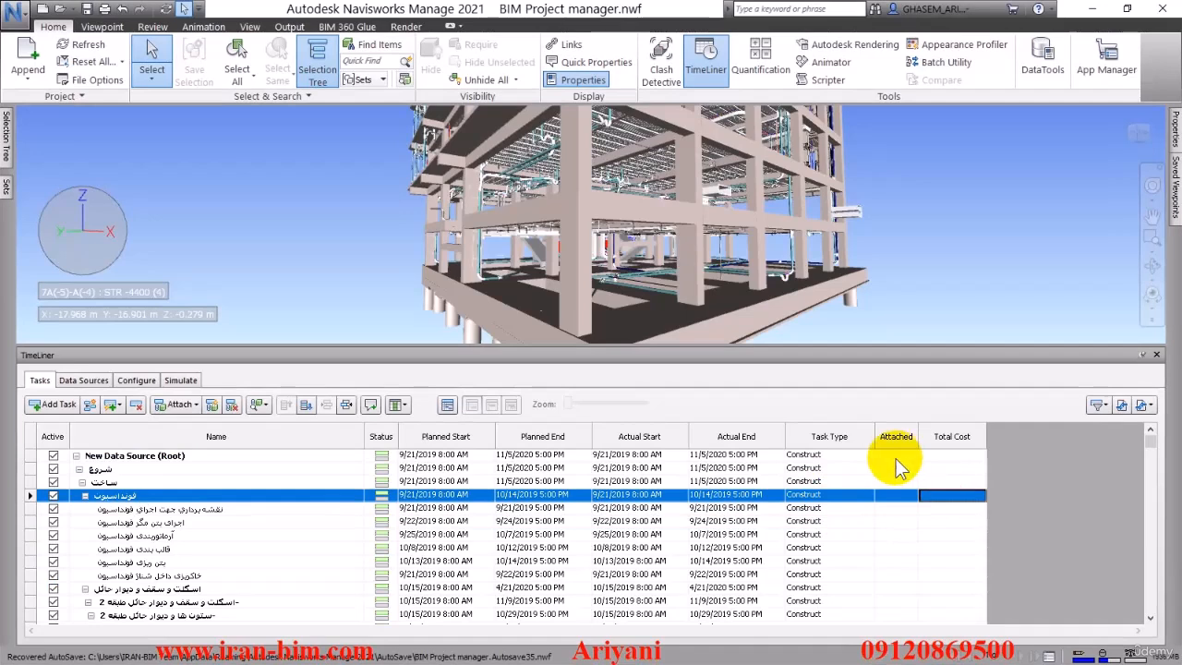
Inspect the Element properties of the lowest front corner column, including its SimulationPart parameter.
left_click(572, 280)
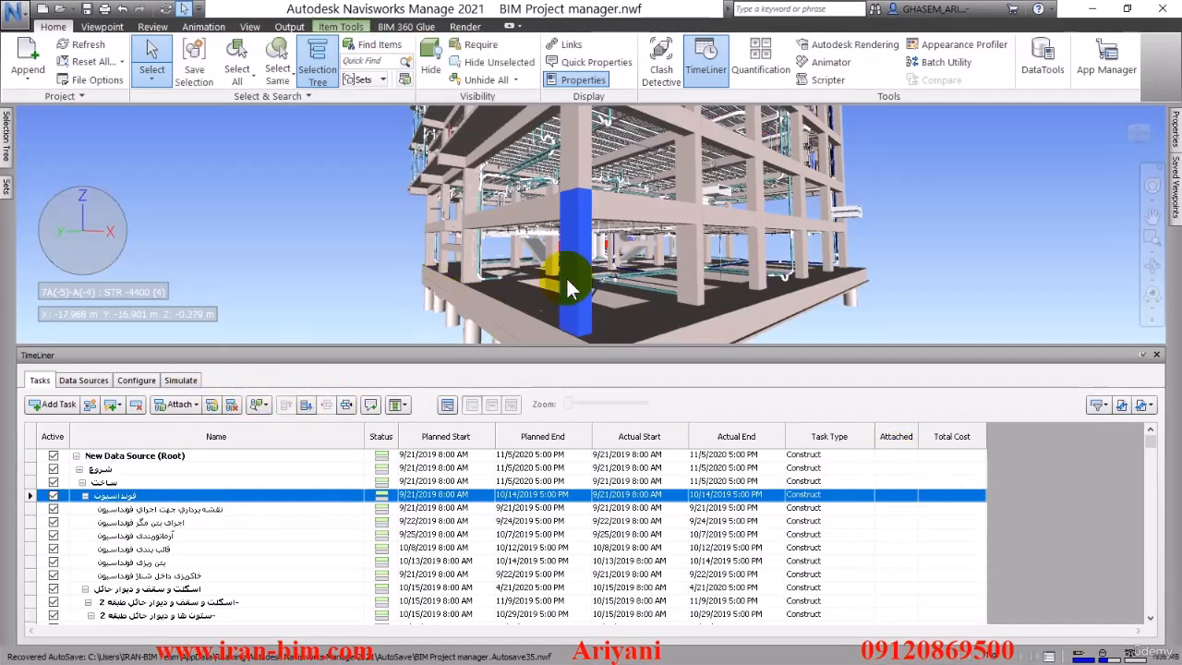
mouse_move(1174, 131)
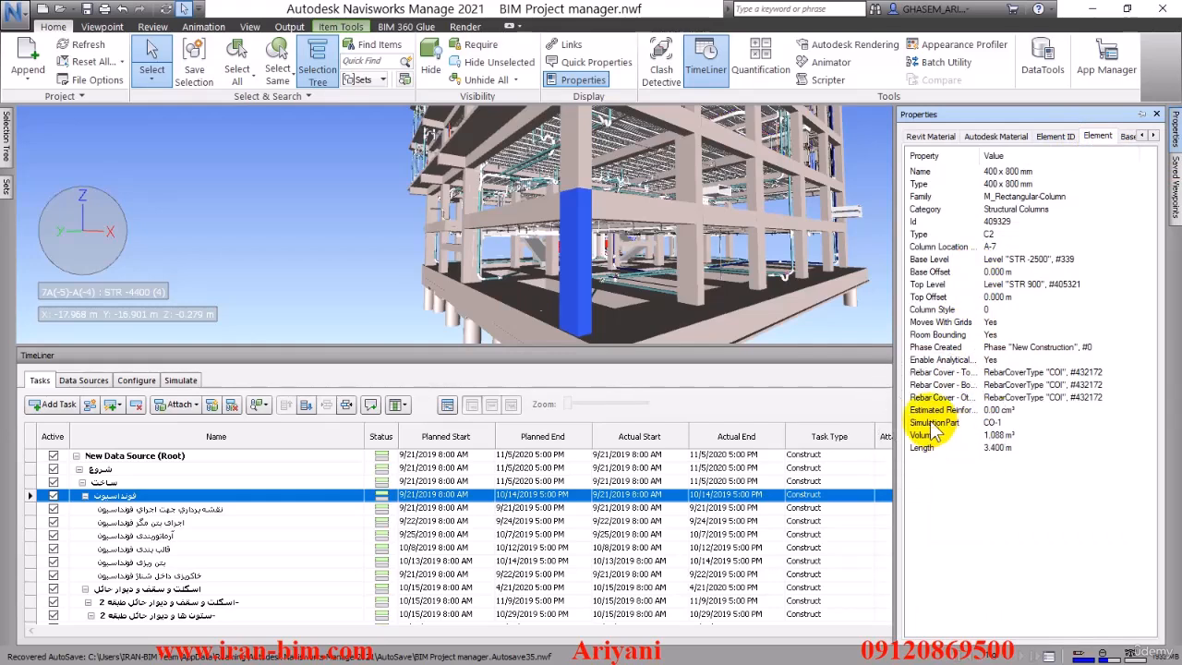
left_click(374, 269)
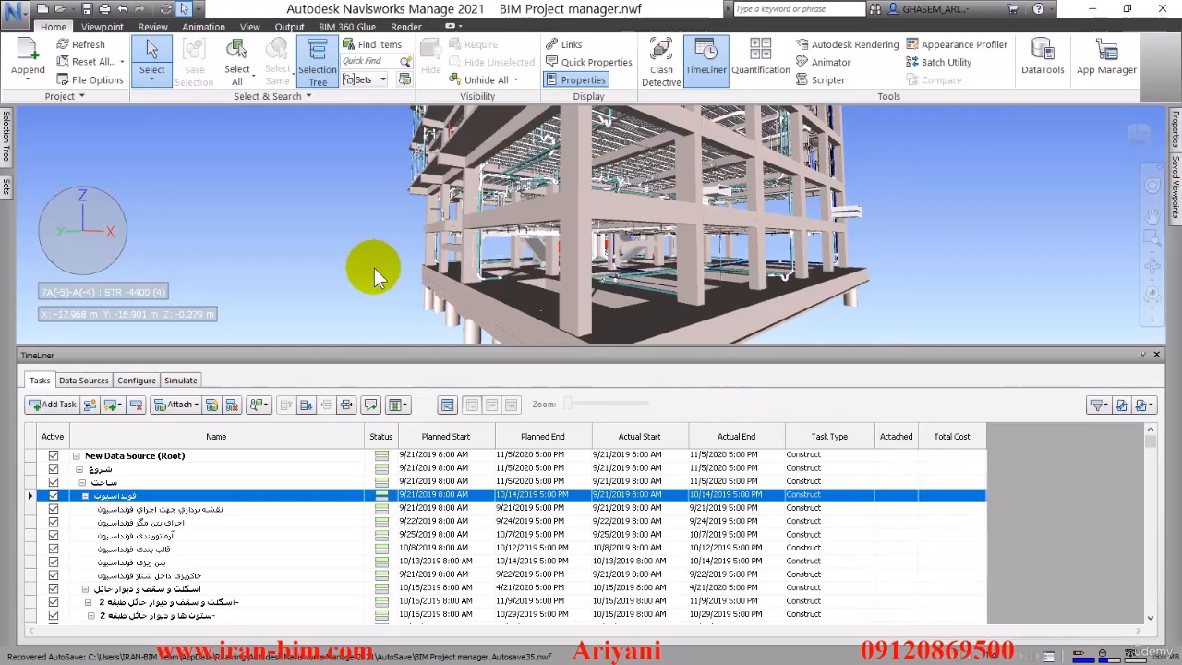
Delete the existing TimeLiner rule that maps tasks to items by category and property.
left_click(172, 406)
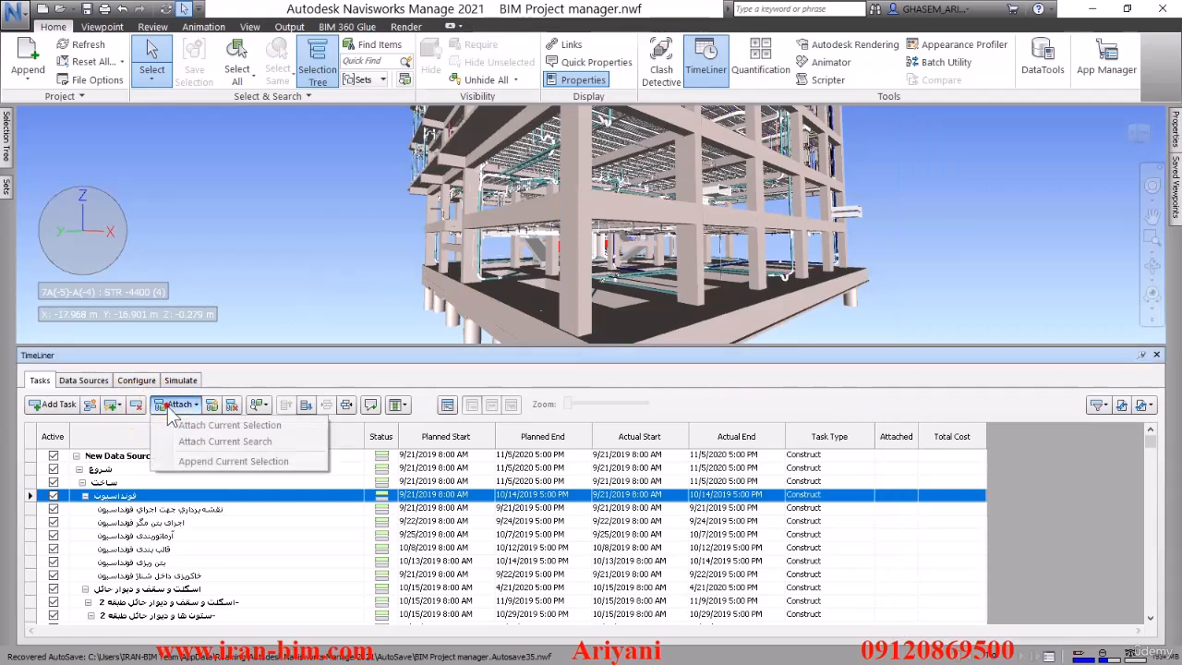
left_click(221, 287)
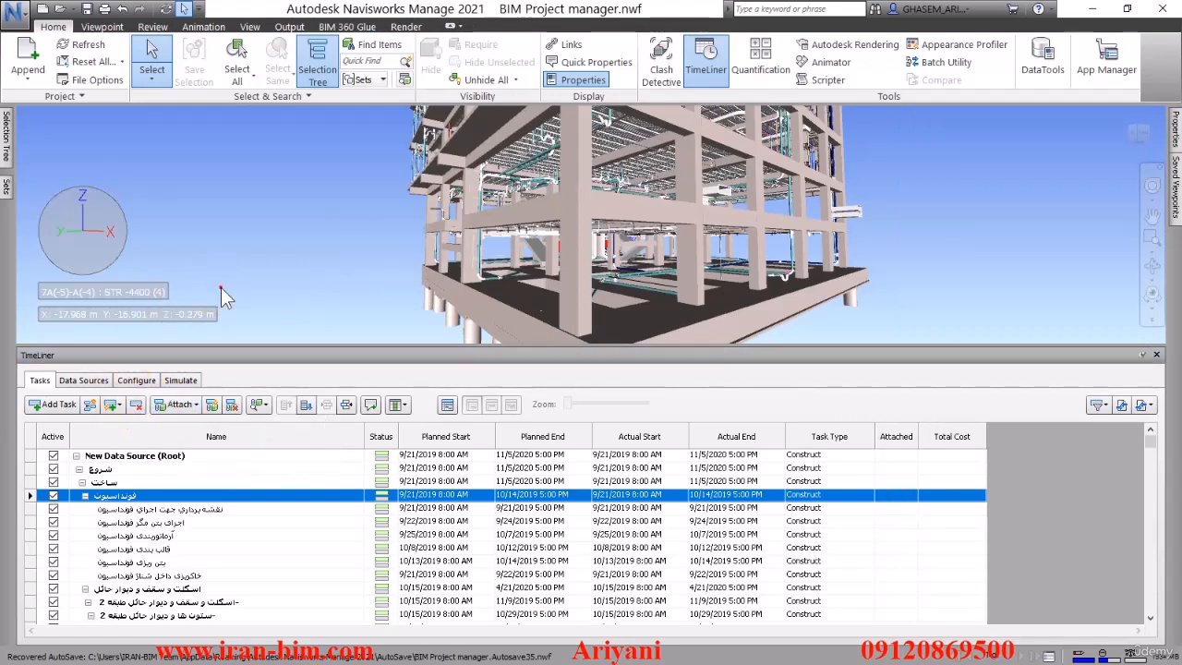
left_click(213, 407)
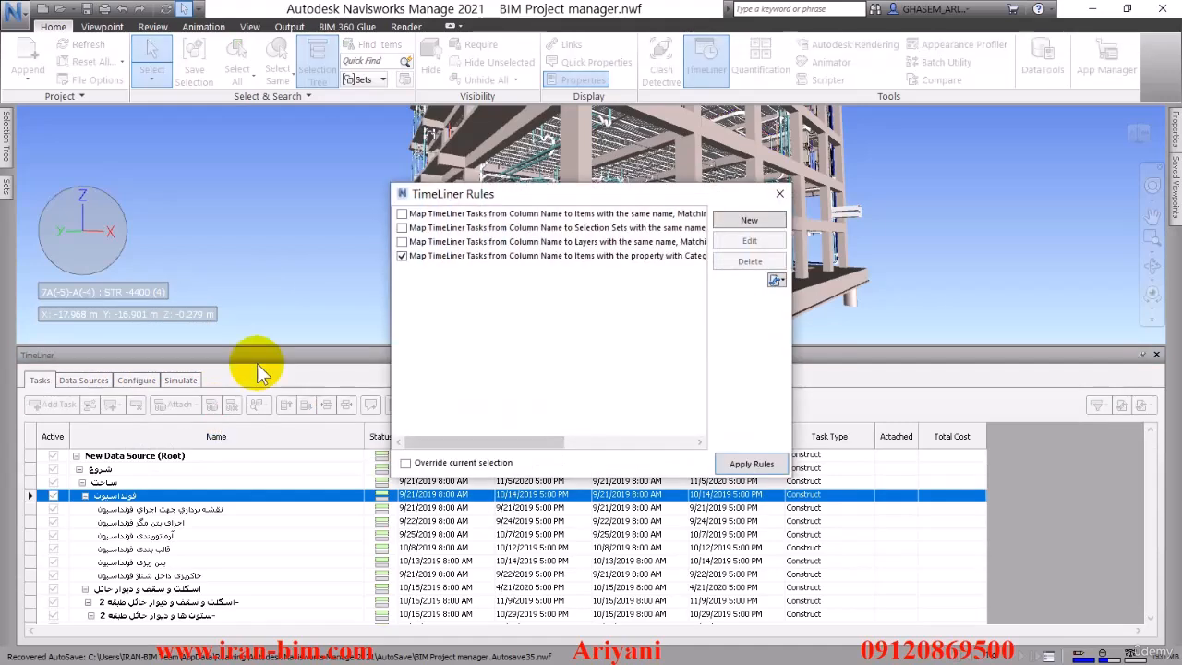
left_click(517, 258)
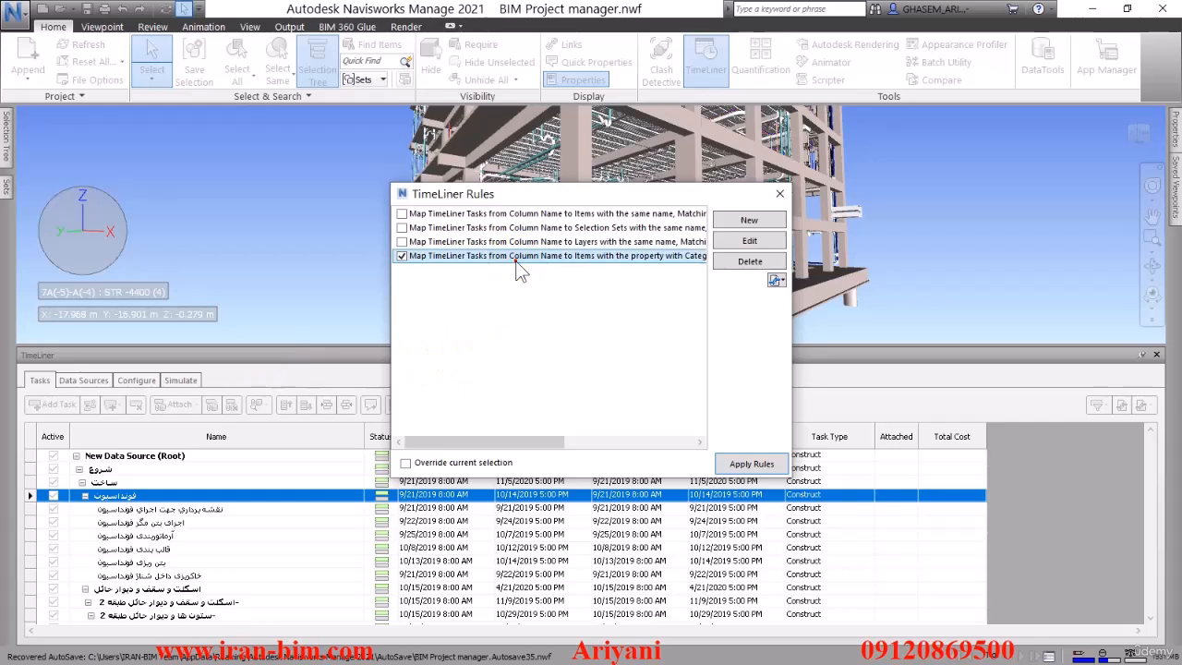
left_click(728, 261)
left_click_drag(605, 196, 296, 66)
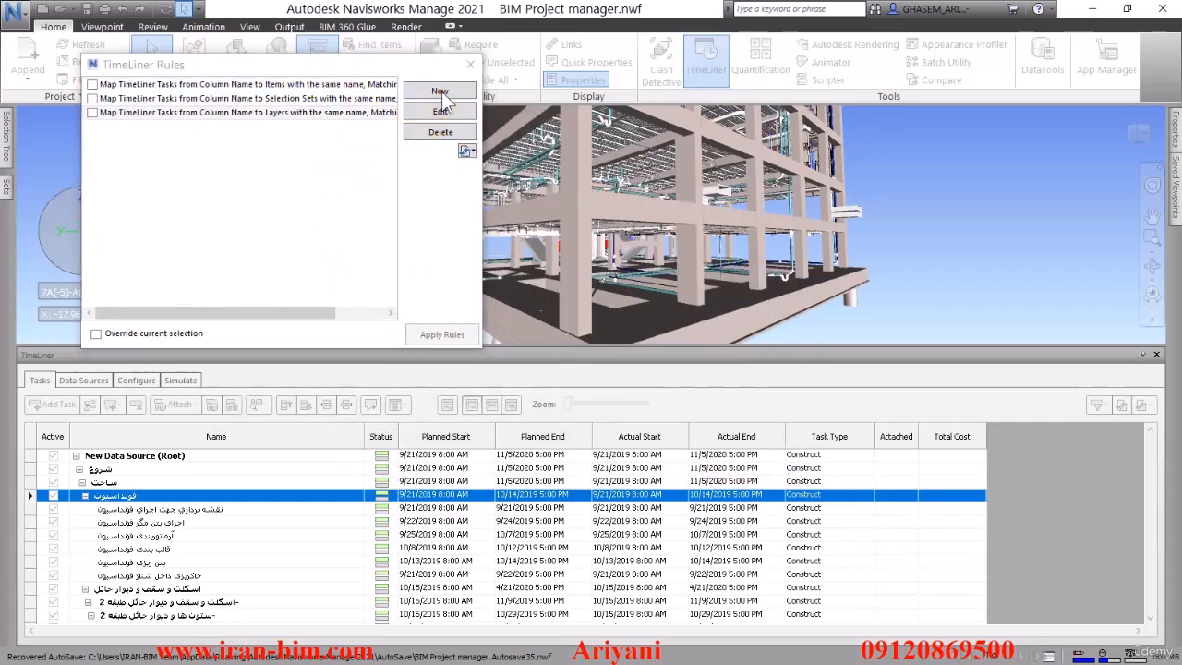
left_click(439, 91)
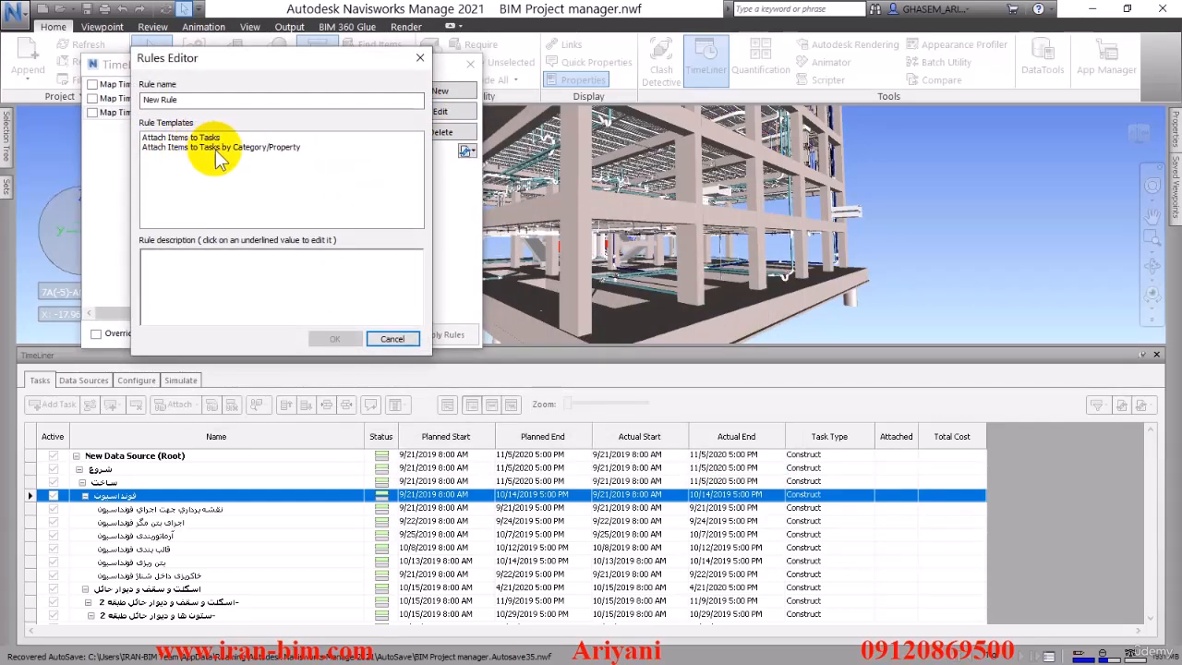
left_click(260, 150)
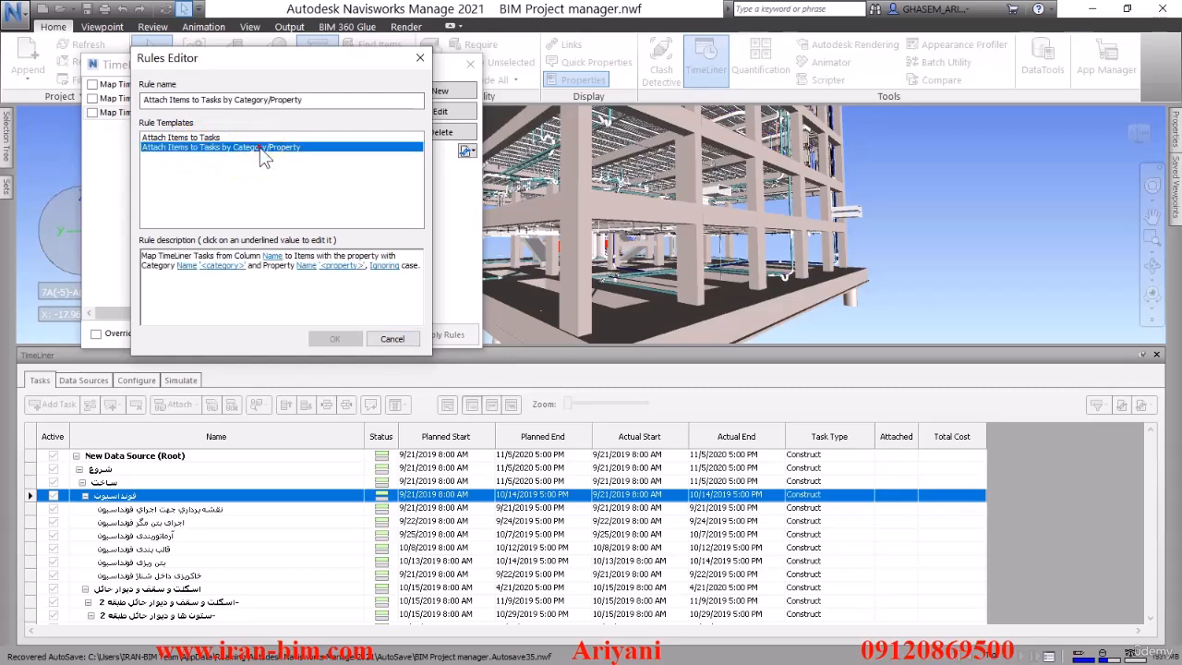
left_click(273, 256)
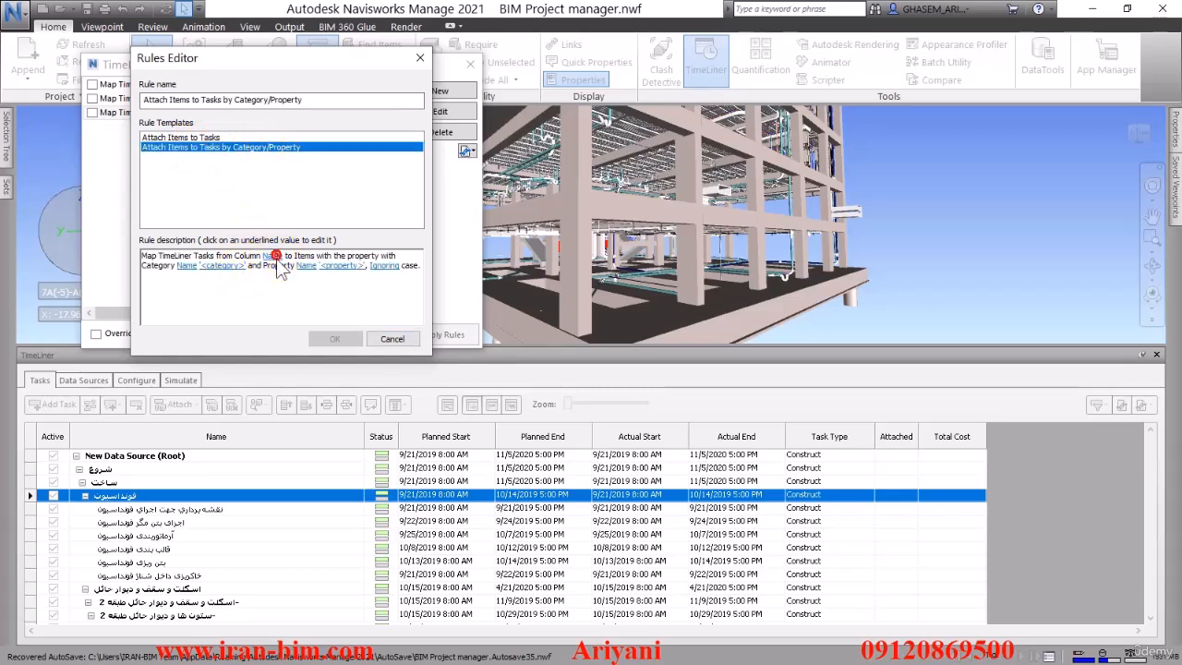
left_click(310, 208)
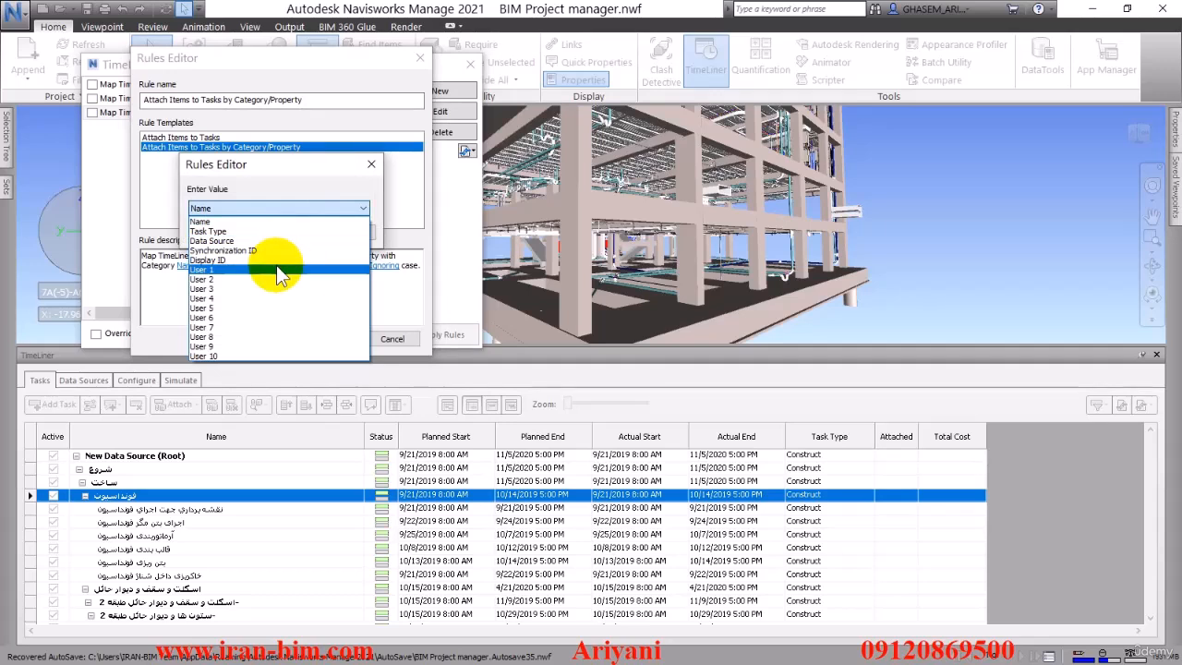
left_click(280, 270)
left_click(345, 232)
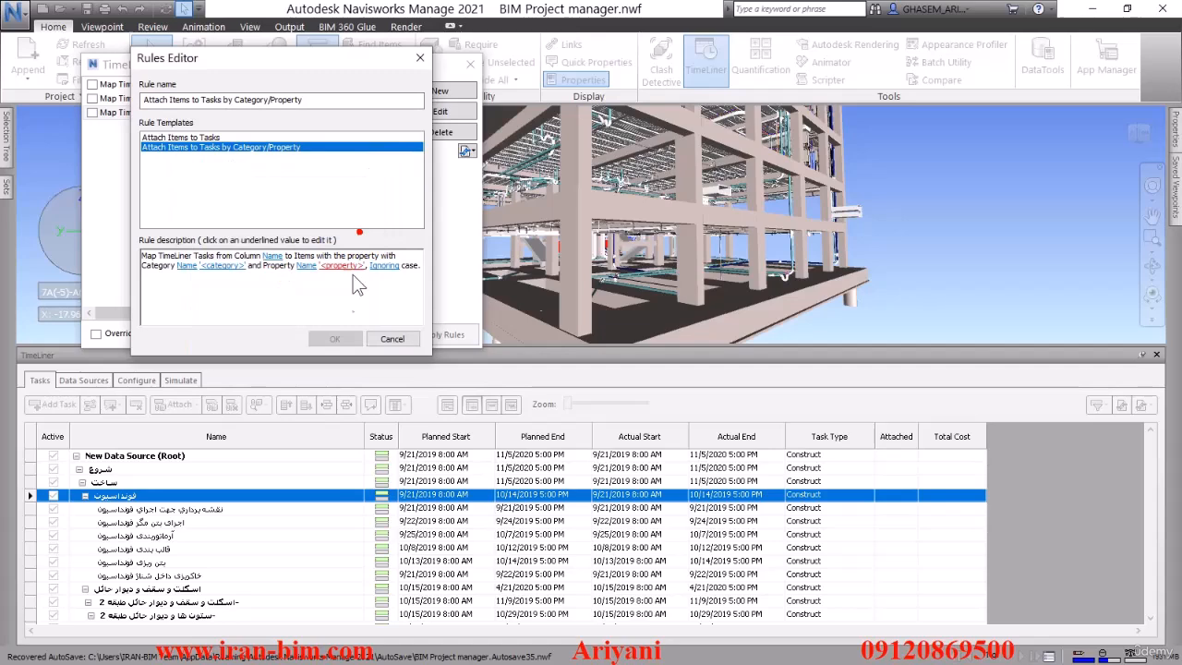
left_click(391, 340)
left_click(470, 64)
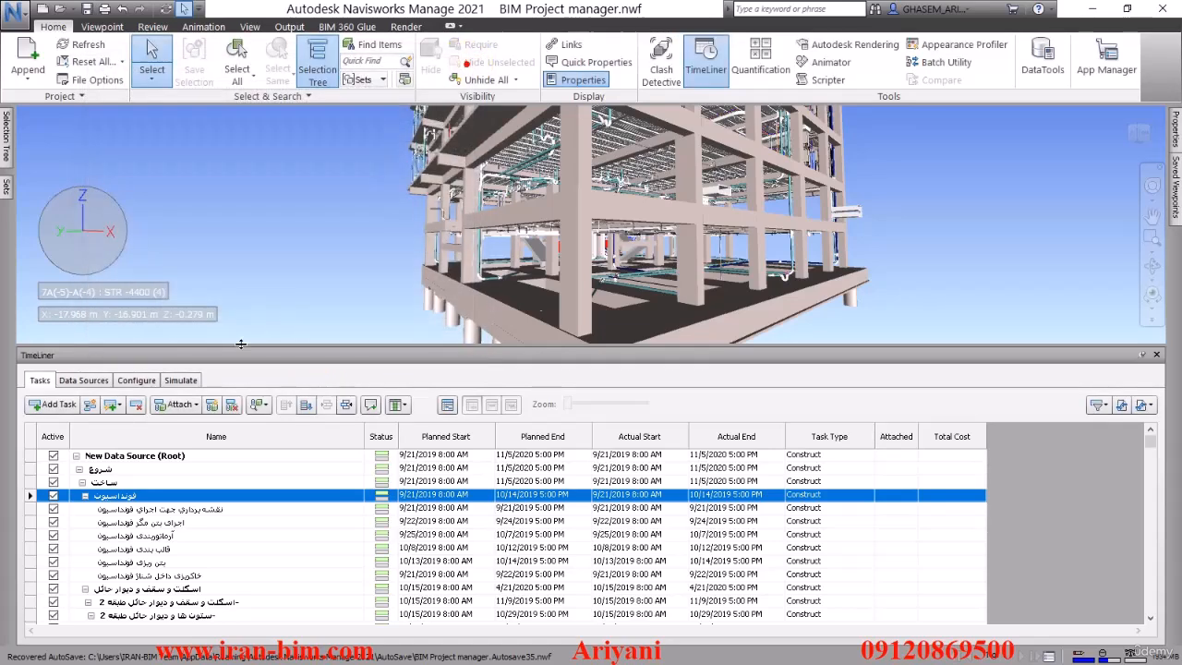
Edit the field mapping of New Data Source so that User 1 reads the external field Text 9.
left_click(83, 380)
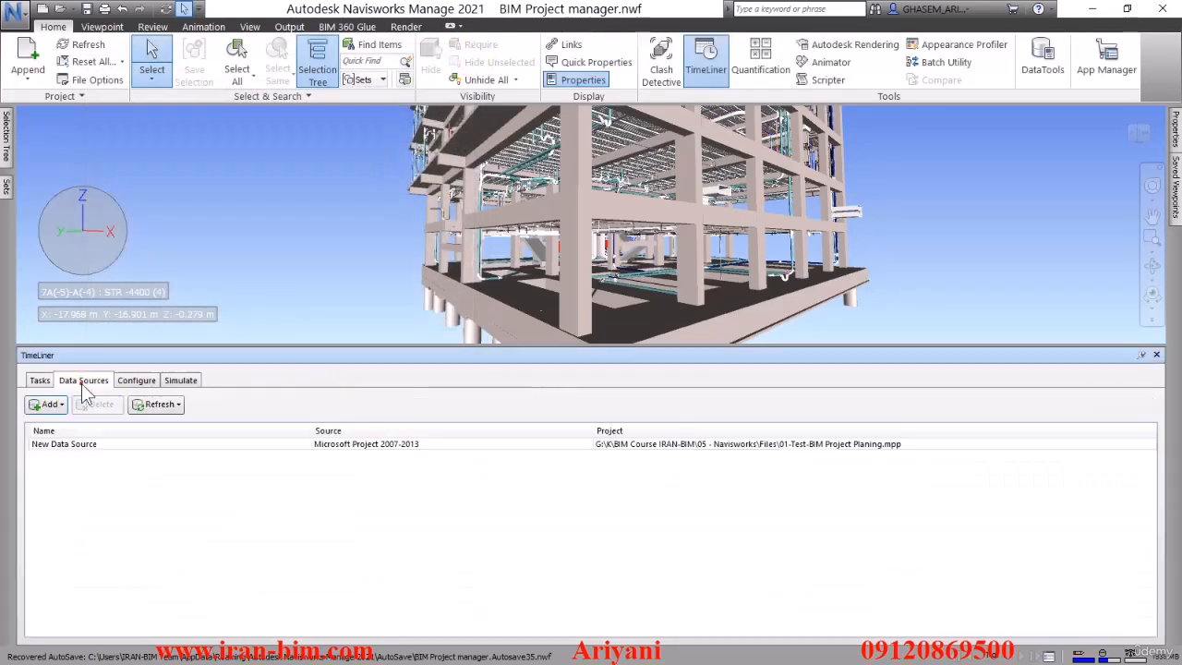
left_click(91, 443)
left_click(159, 412)
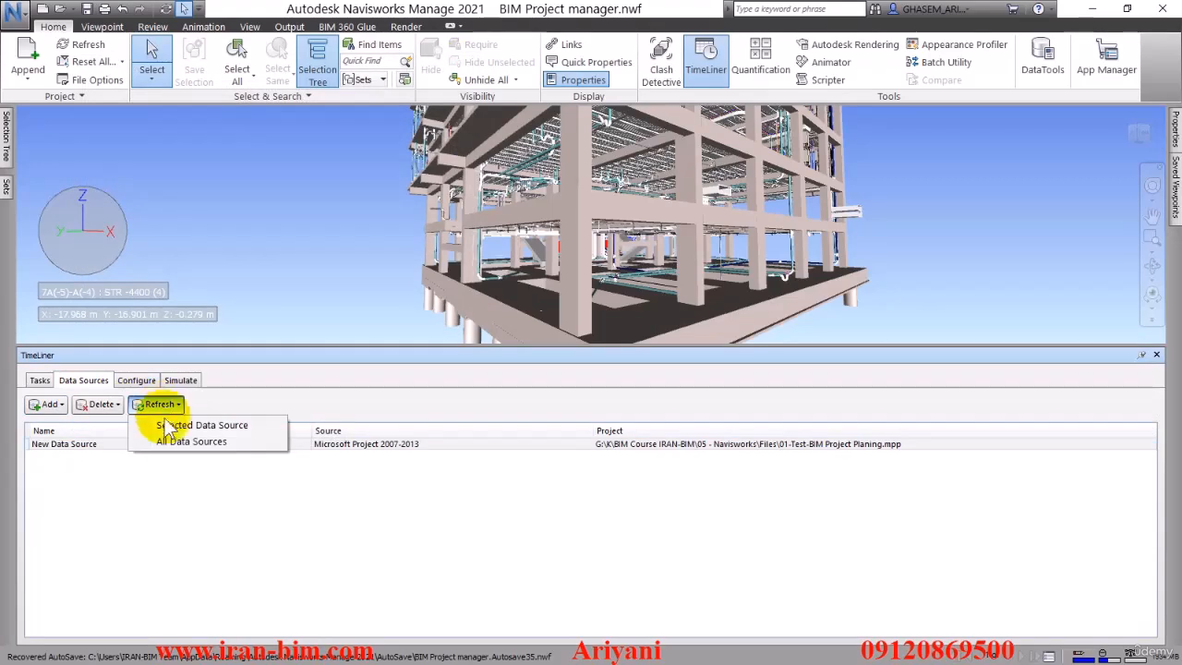
left_click(92, 459)
right_click(90, 450)
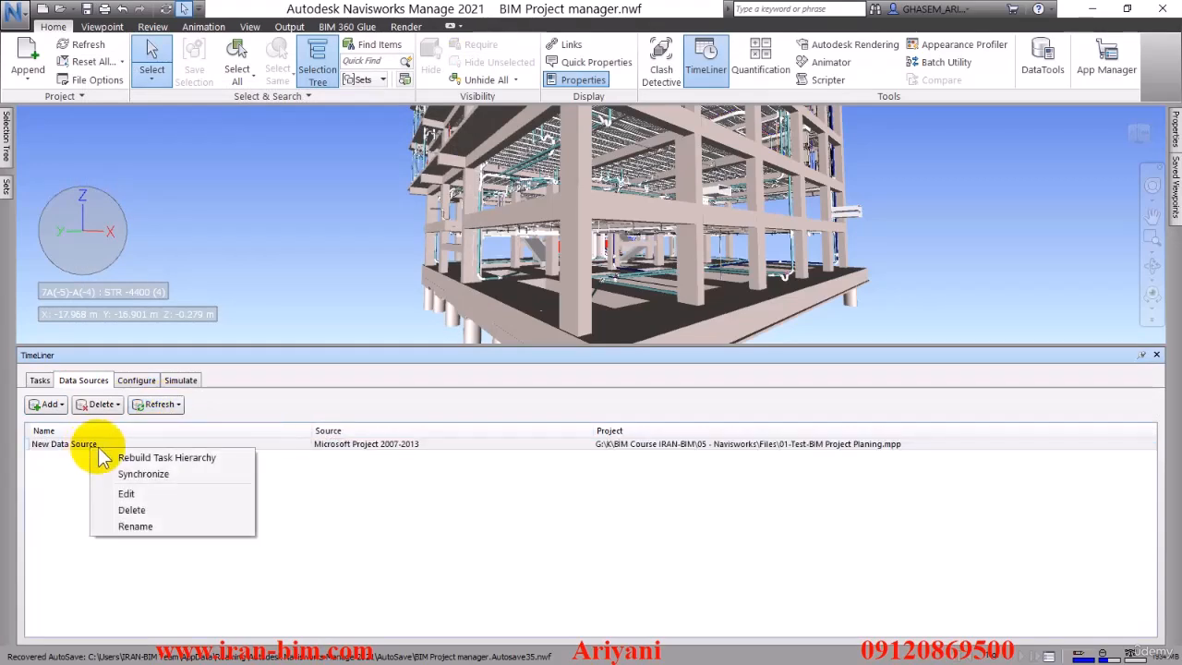
left_click(153, 496)
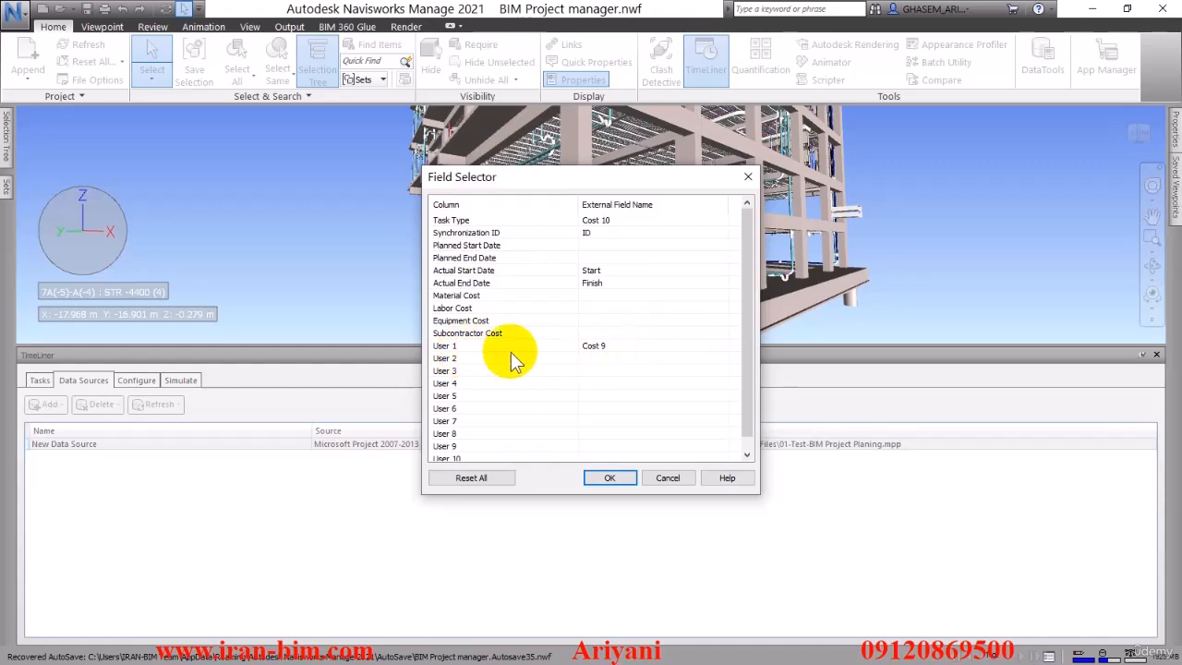
left_click(457, 347)
left_click(607, 347)
left_click(606, 347)
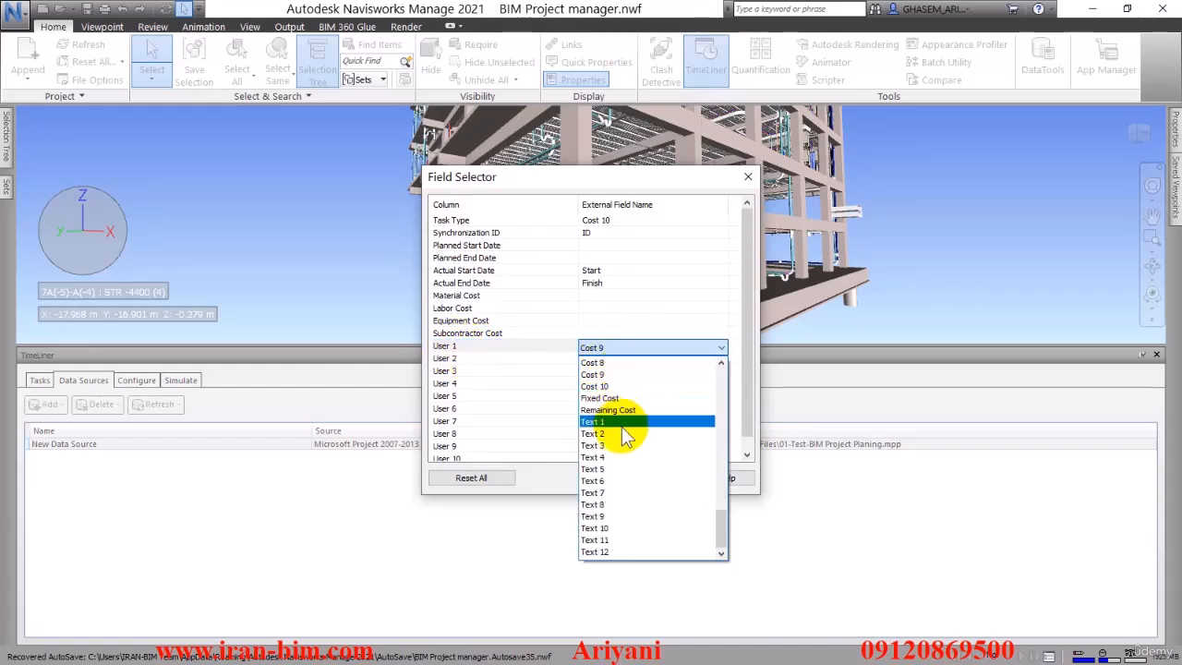
left_click(617, 516)
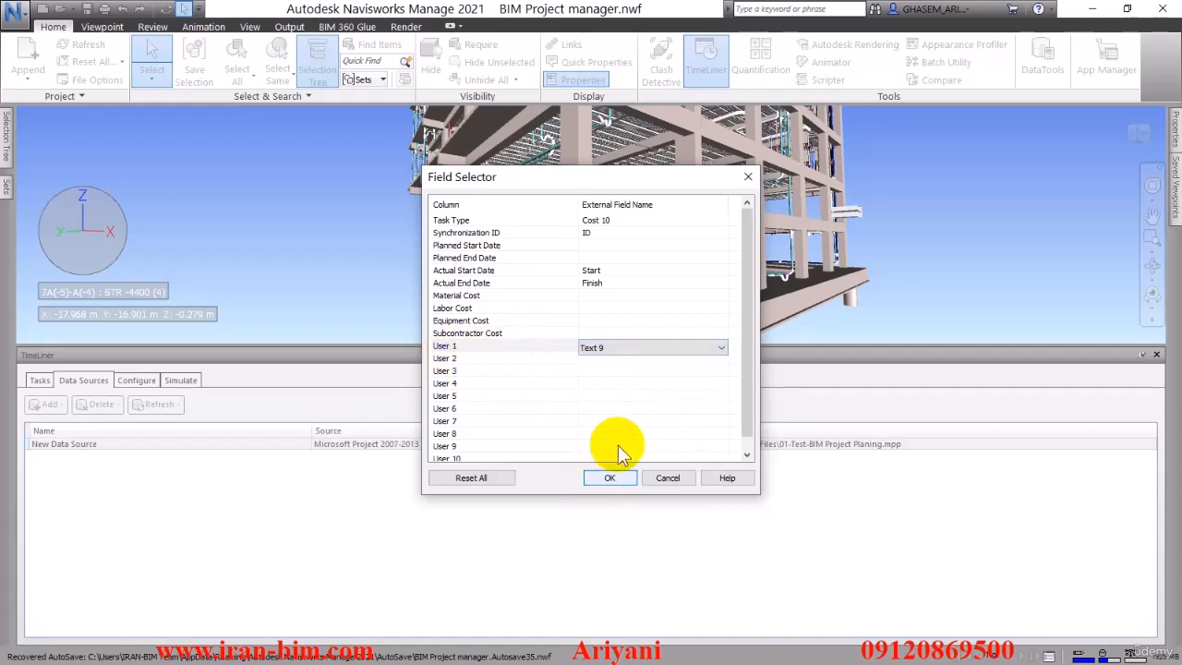
Map the Task Type column to the external field Text 10 and accept the field mapping.
left_click(607, 240)
left_click(597, 220)
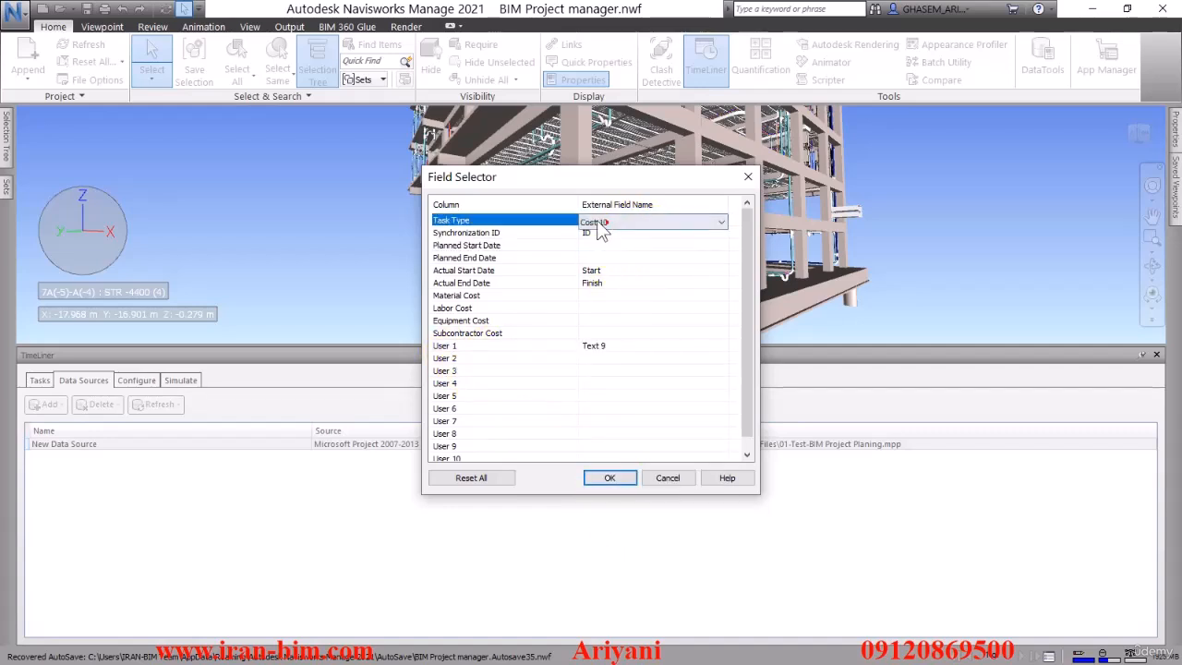
left_click(613, 223)
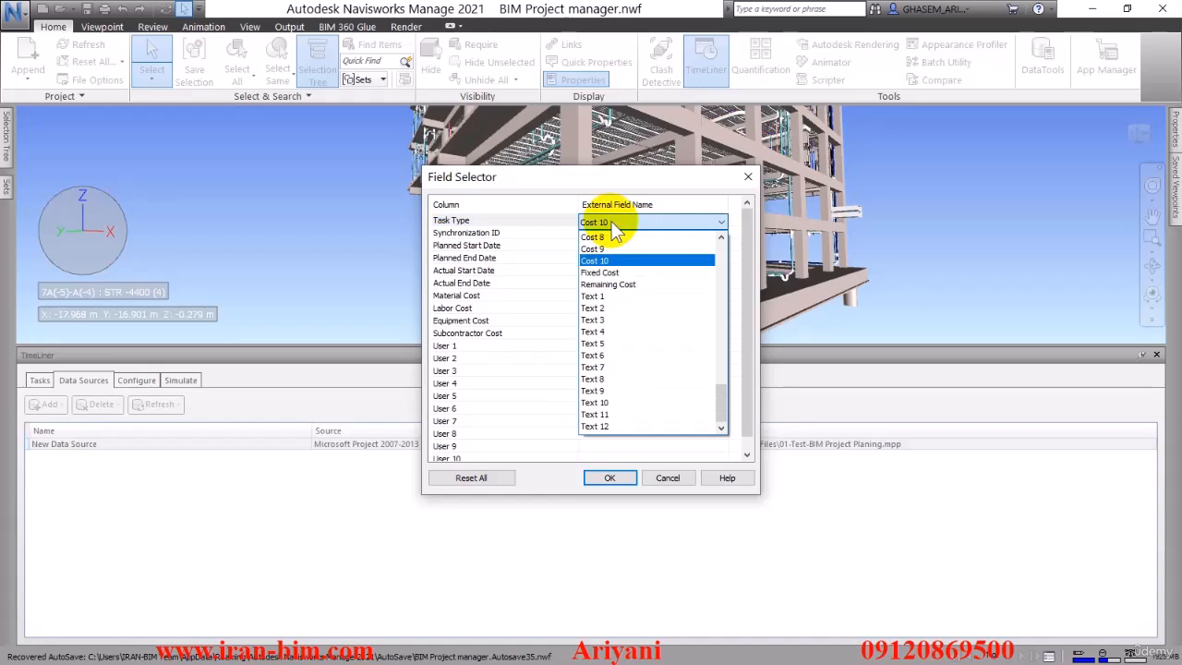
left_click(610, 403)
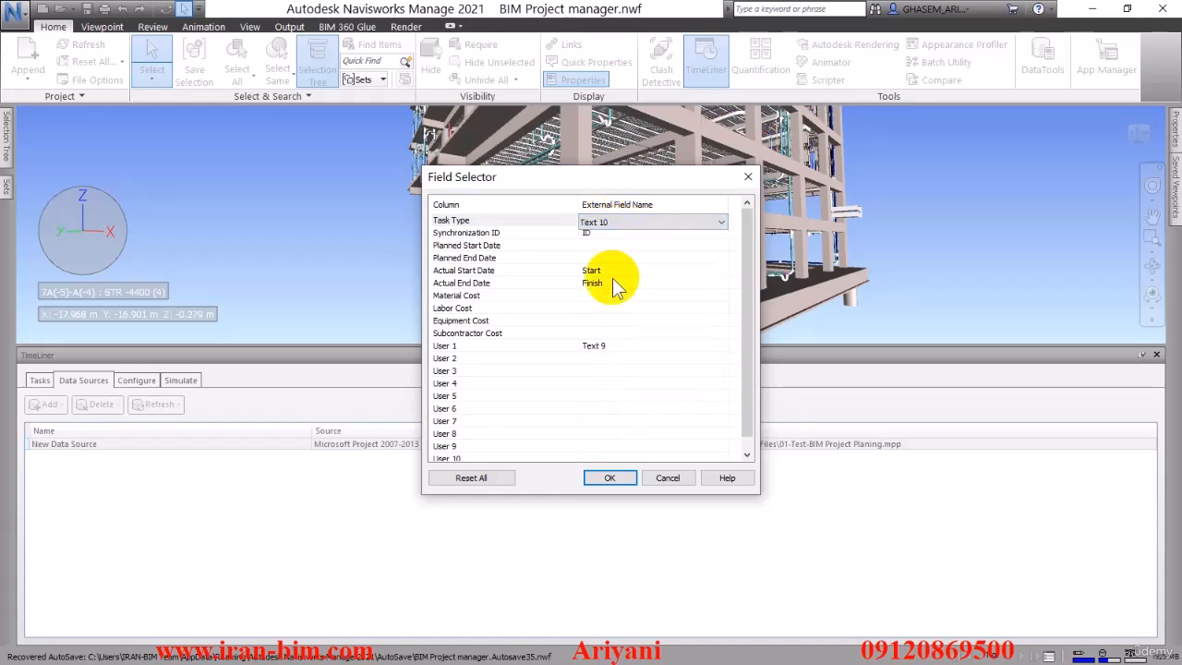
left_click(609, 478)
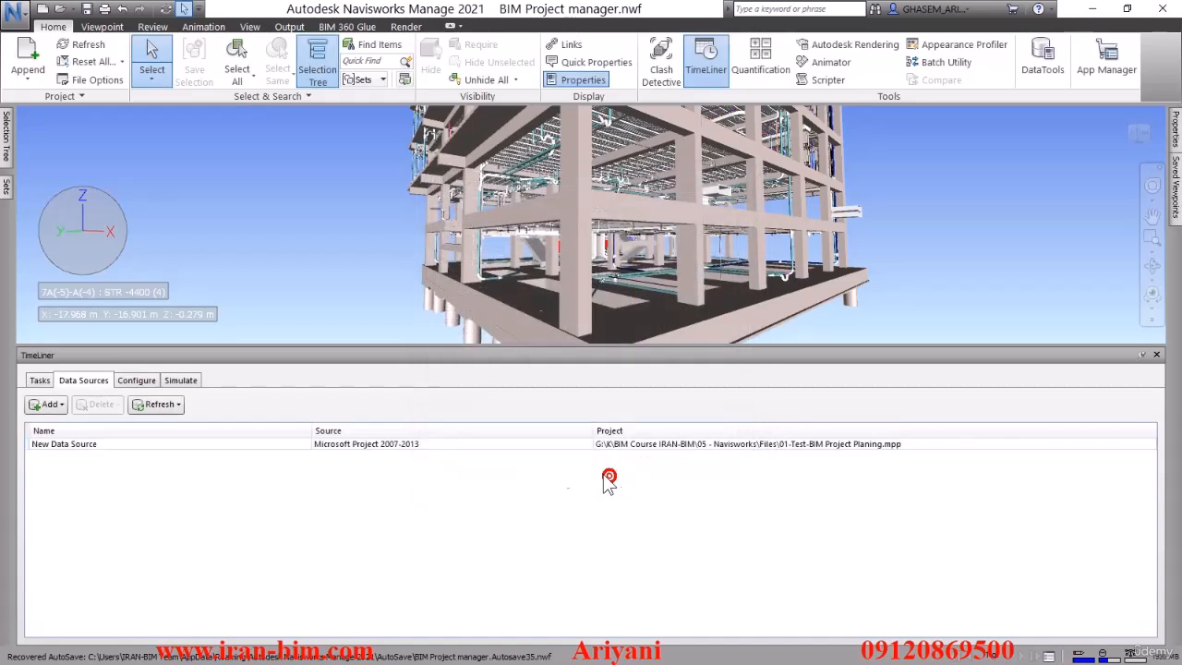
Rebuild the task hierarchy of New Data Source and show the resulting TimeLiner task list.
right_click(69, 447)
left_click(125, 457)
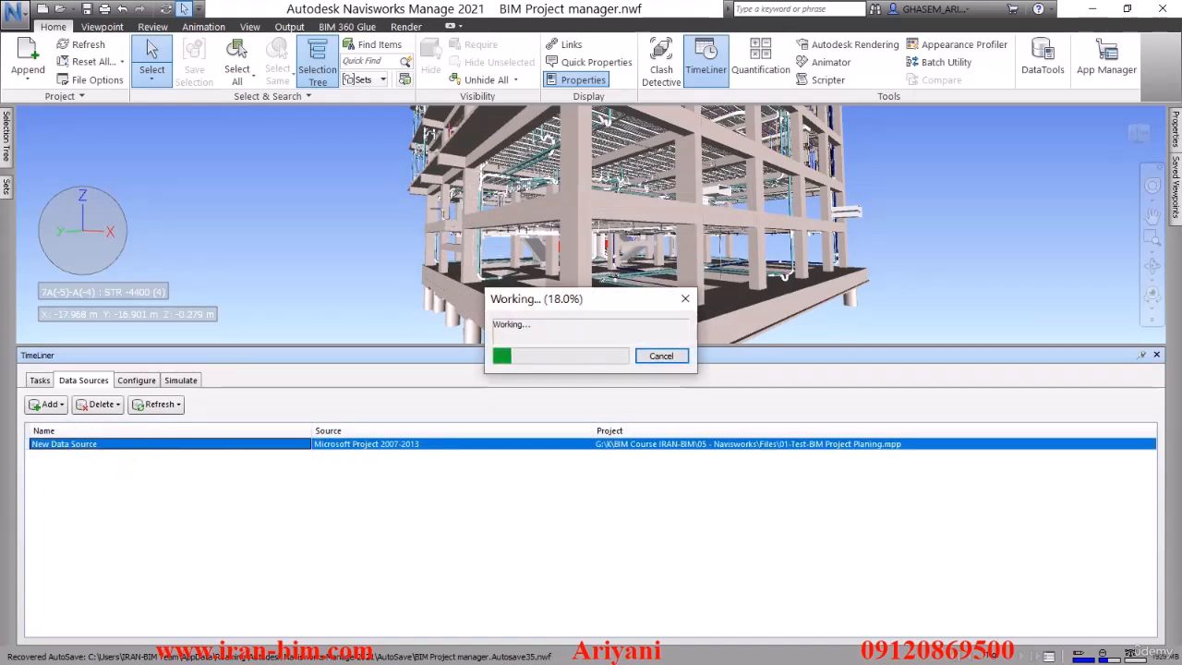
left_click(695, 406)
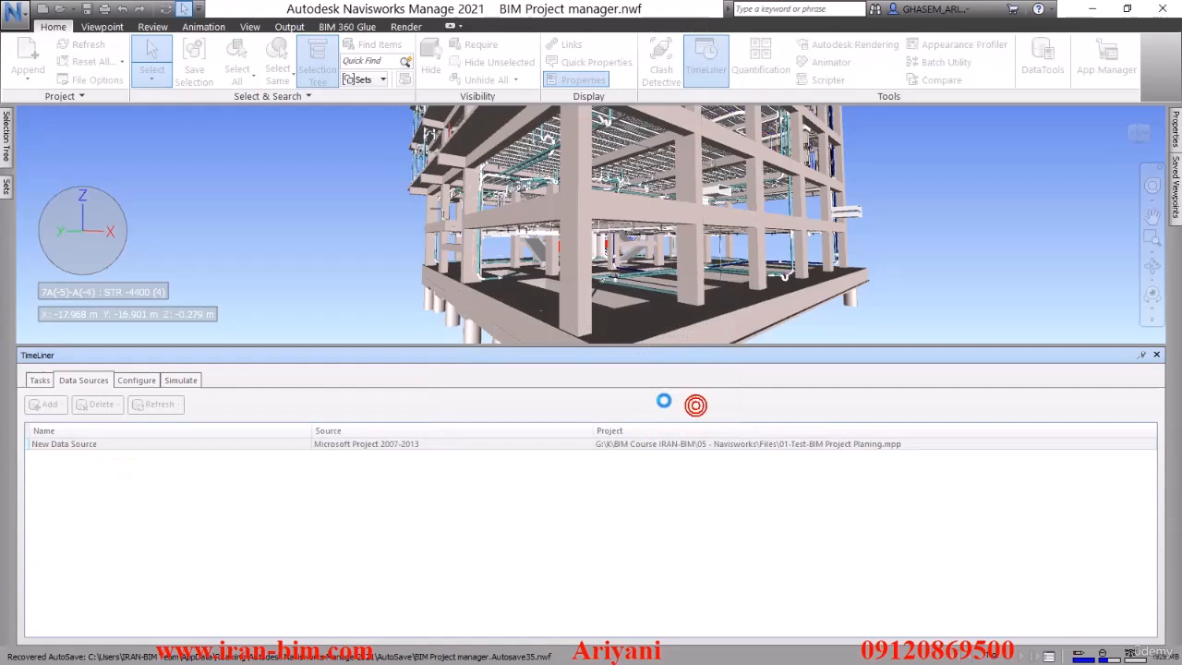
left_click(40, 379)
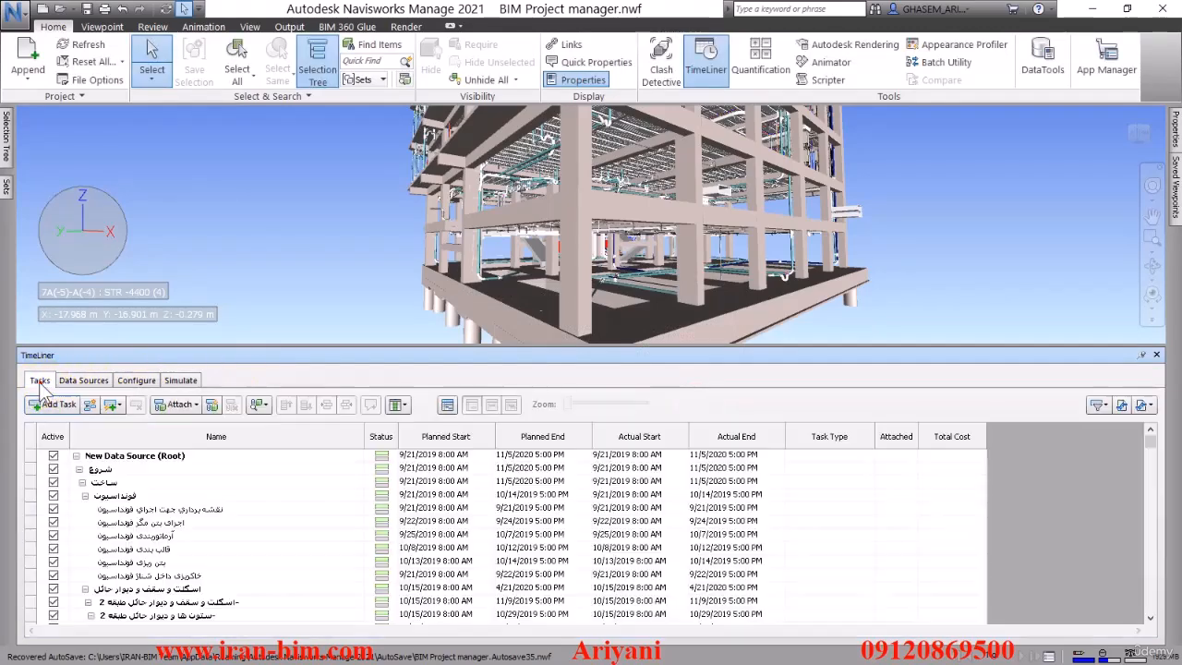
Start a new TimeLiner rule from the Attach Items to Tasks by Category/Property template.
left_click(211, 405)
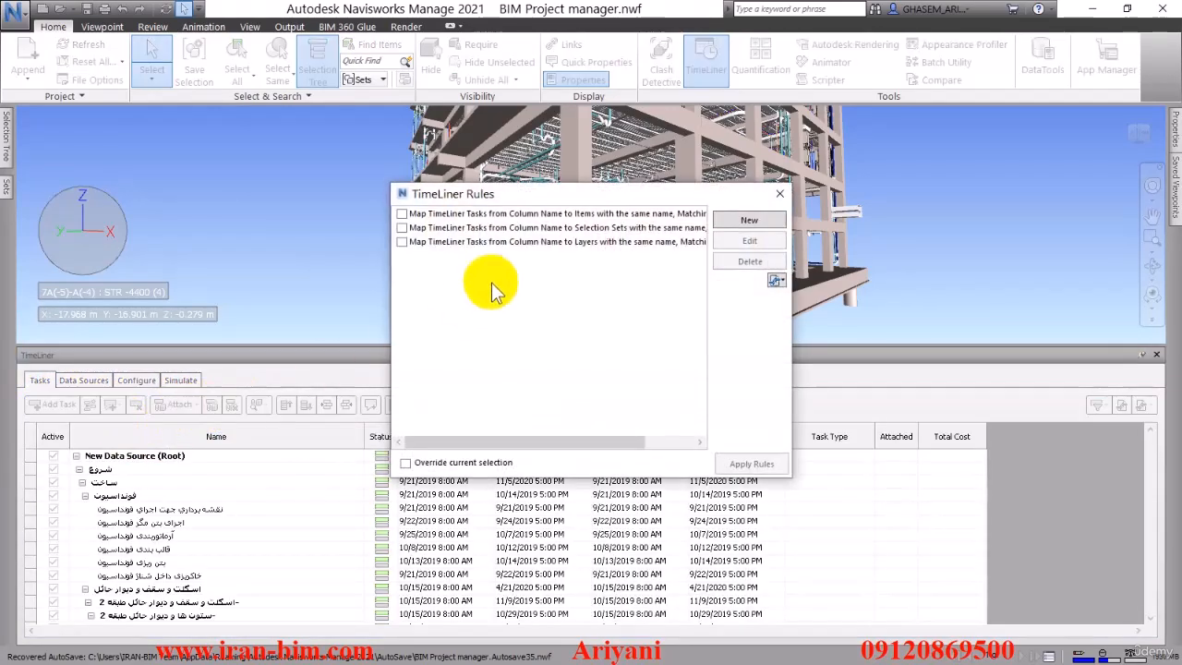
left_click(402, 242)
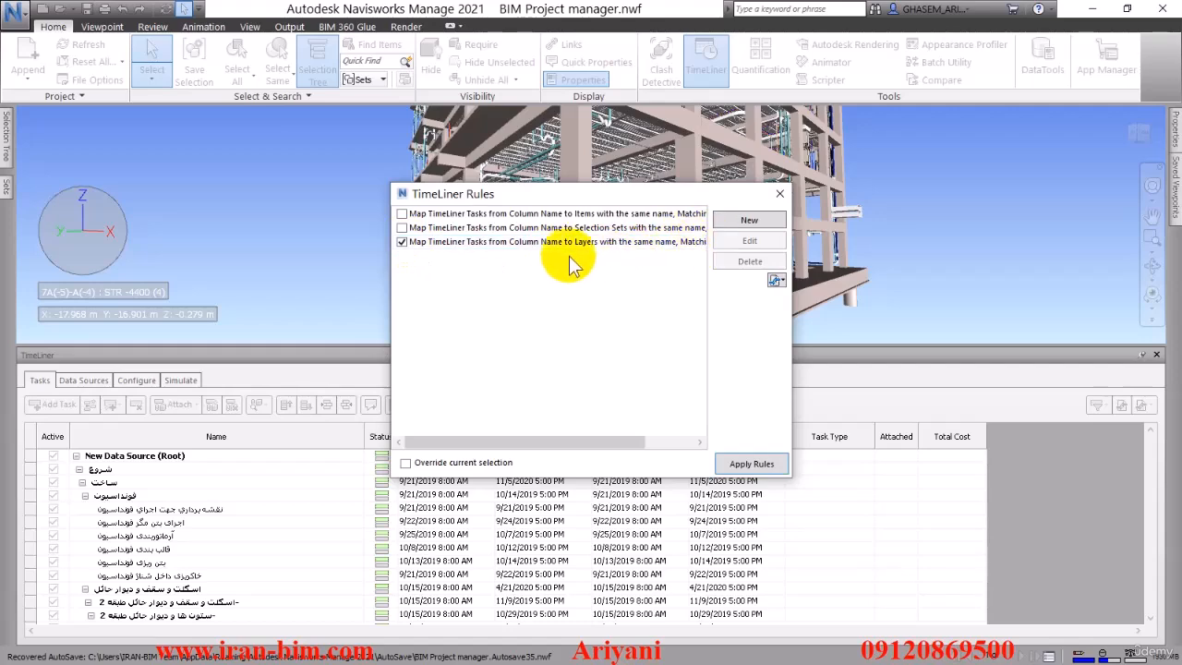
left_click(402, 242)
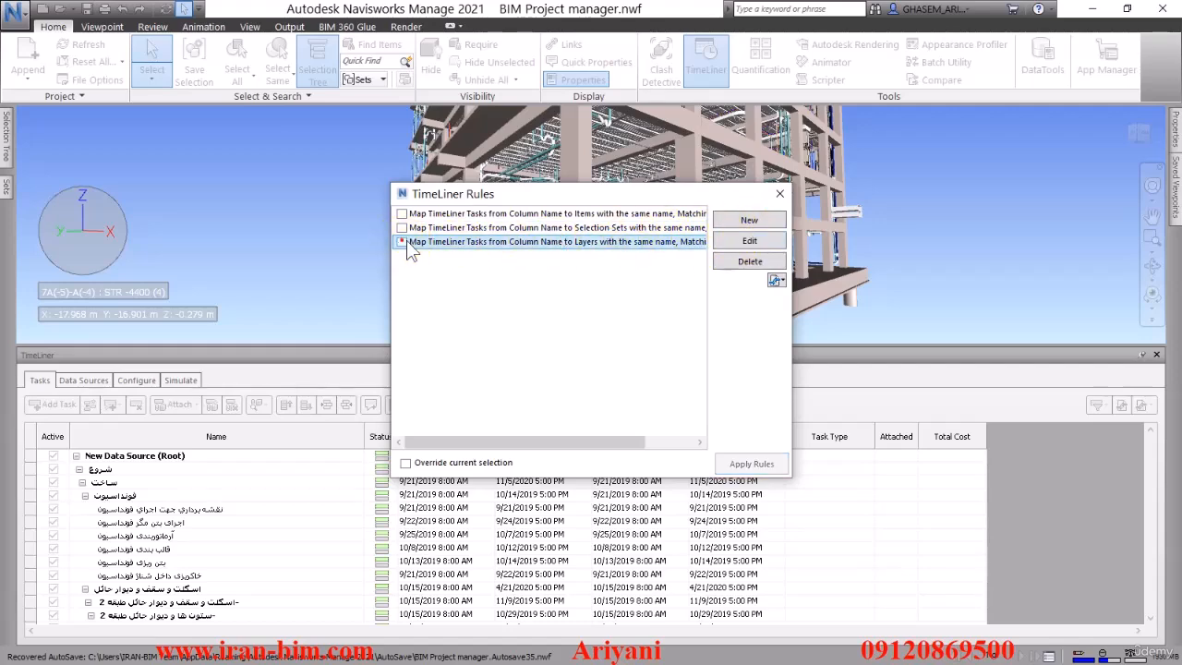
left_click(748, 220)
left_click(496, 273)
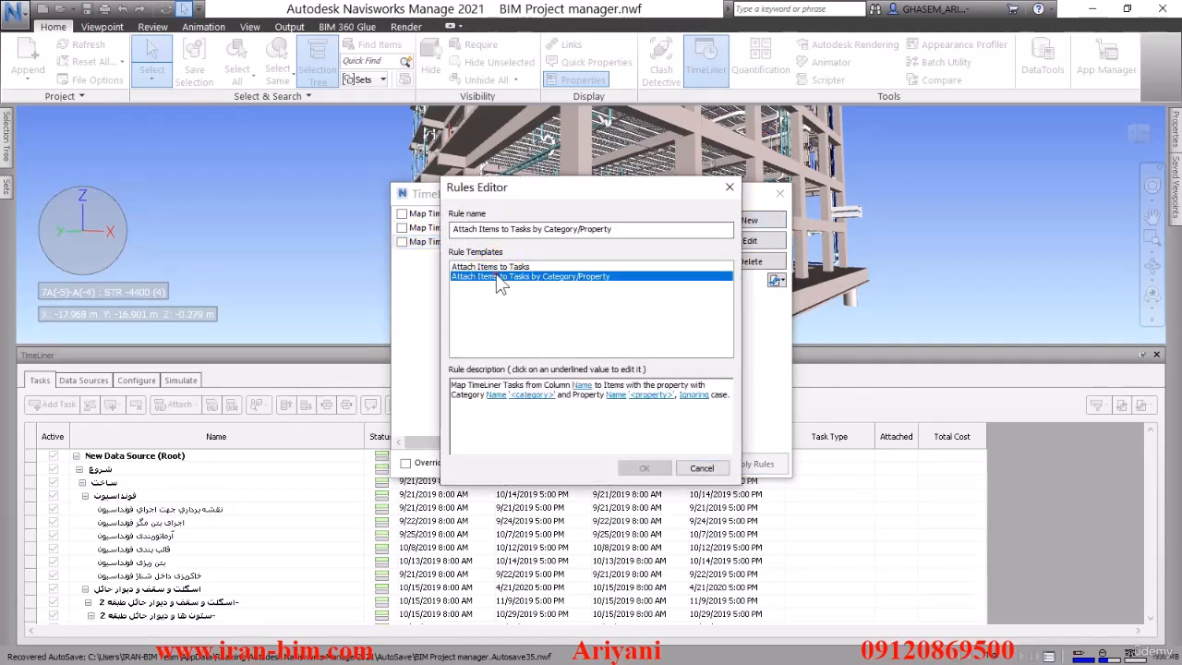
left_click_drag(517, 186, 442, 99)
Set the new rule's TimeLiner task column to User 1.
left_click(493, 296)
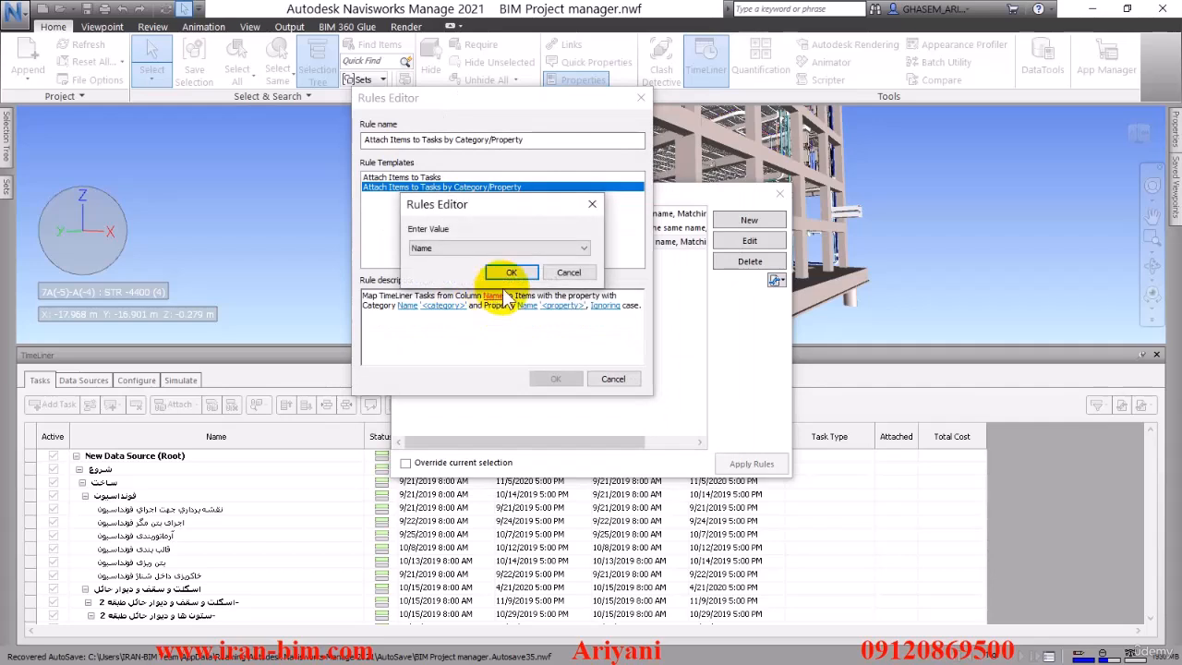
left_click(582, 249)
left_click(501, 309)
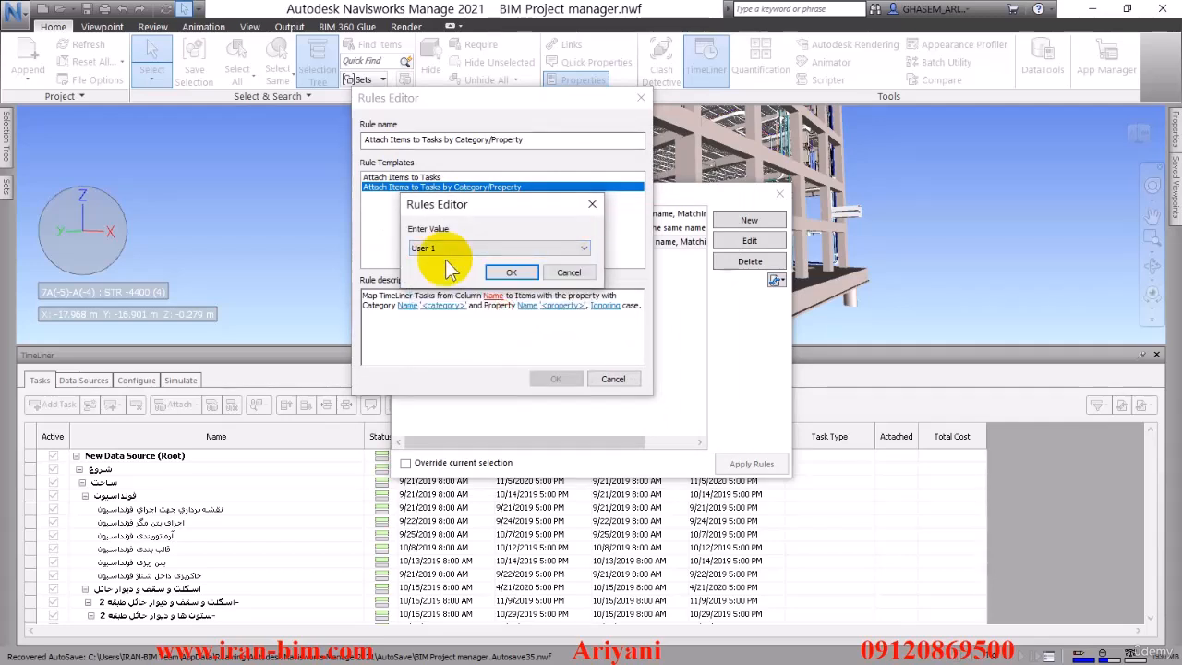
left_click(511, 272)
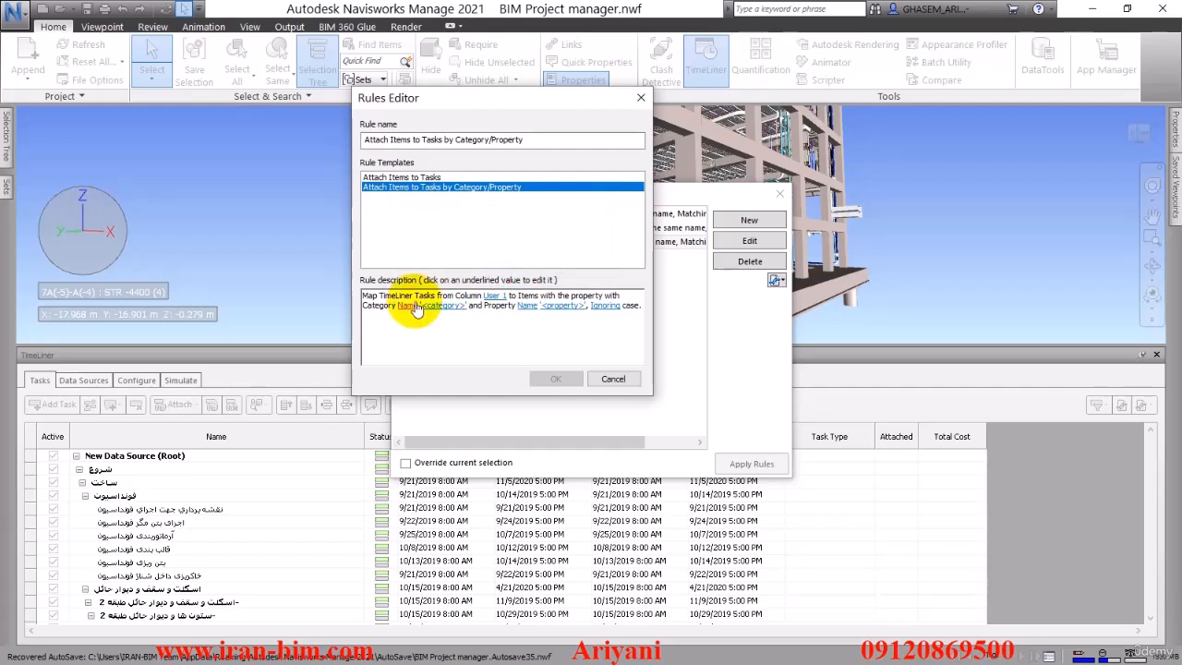
Set the new rule's category name to Element.
left_click(449, 306)
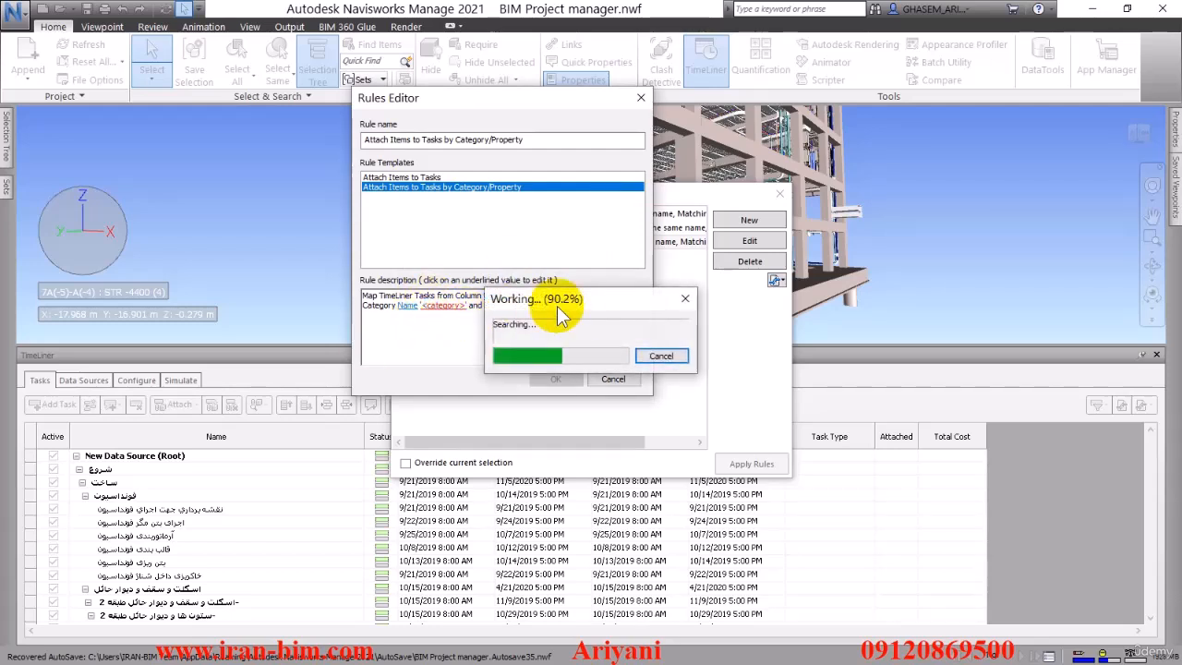
left_click(592, 247)
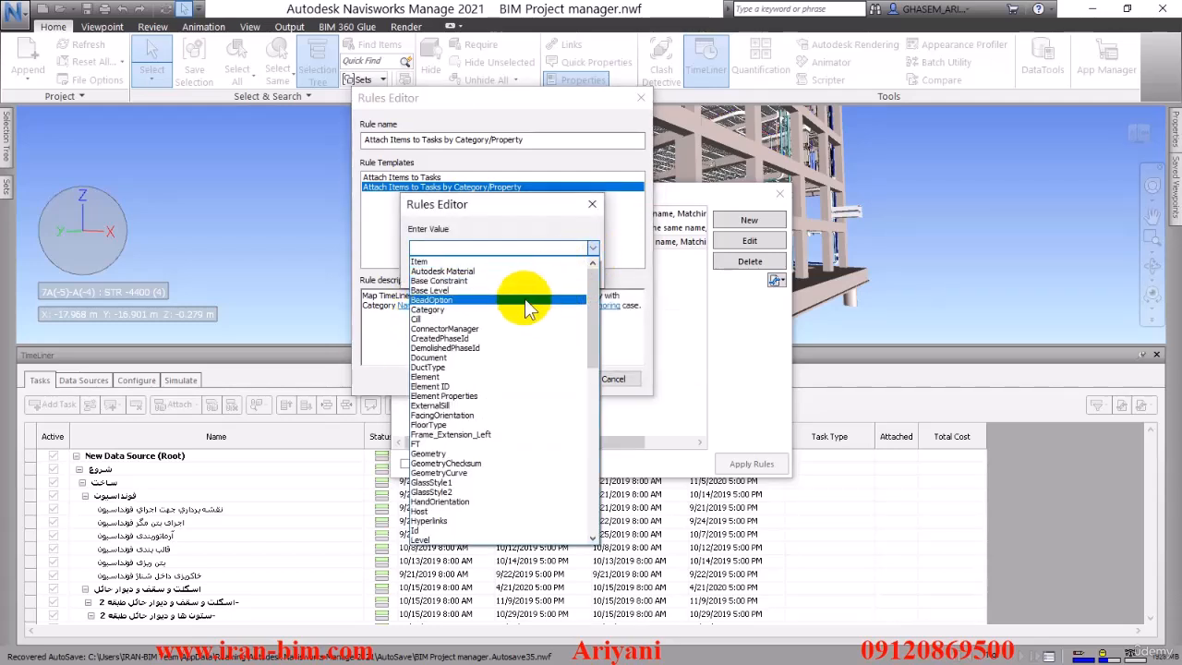
left_click(454, 378)
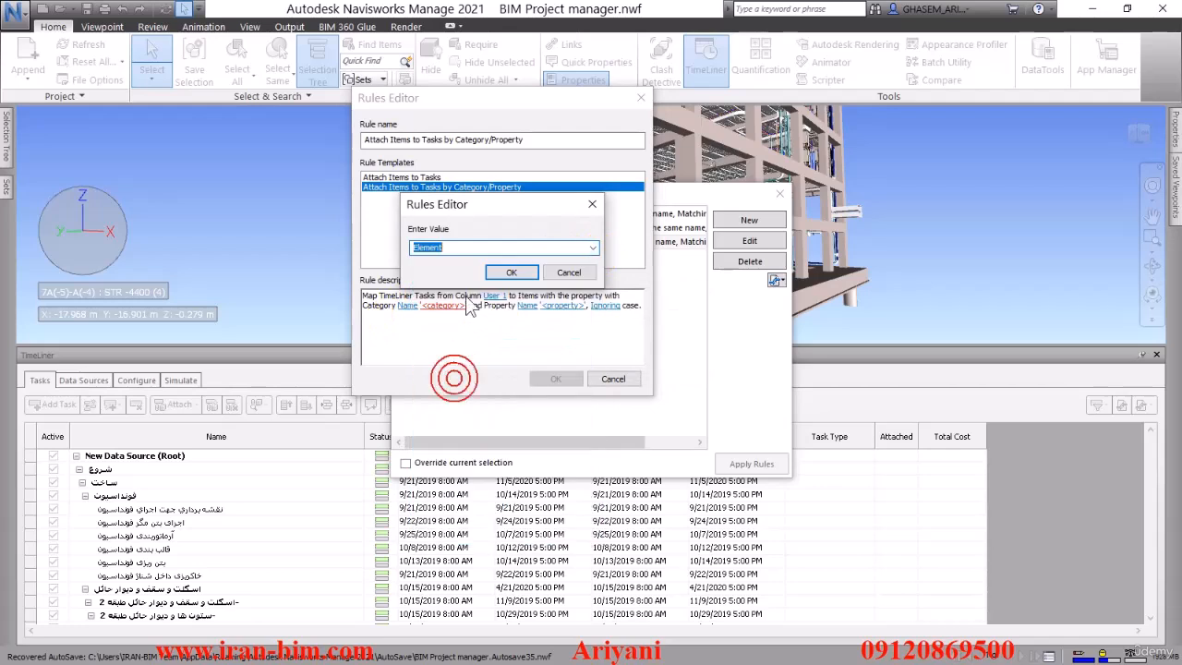
left_click(439, 271)
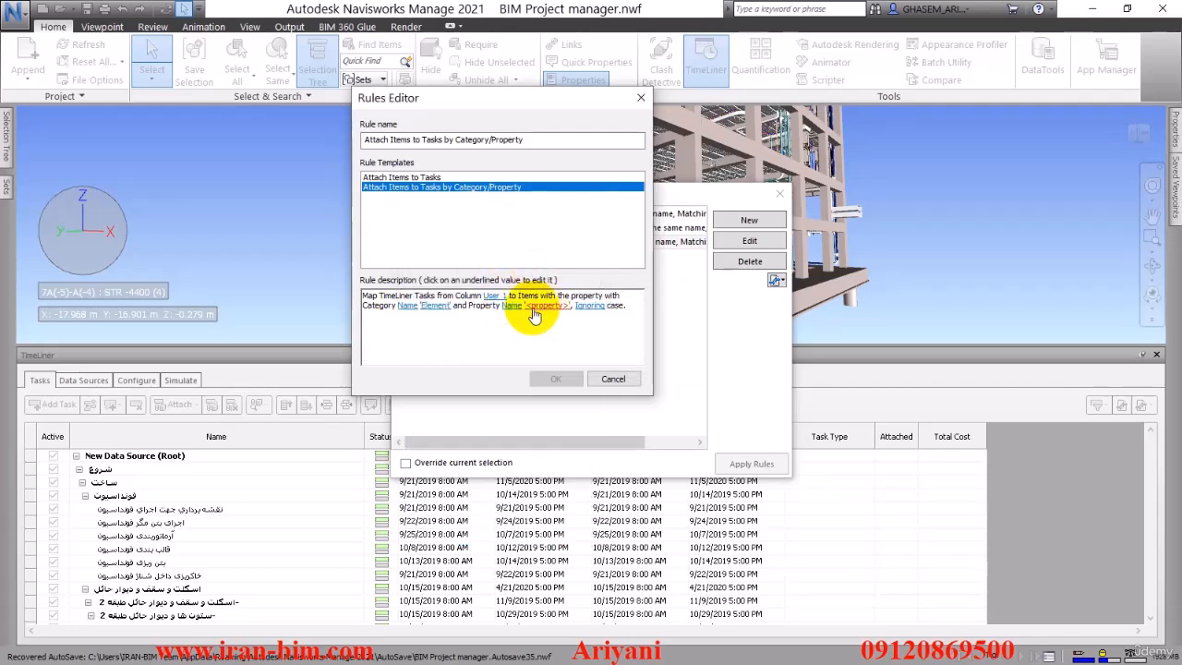
Set the rule's property name to SimulationPart and save the new TimeLiner rule.
left_click(547, 306)
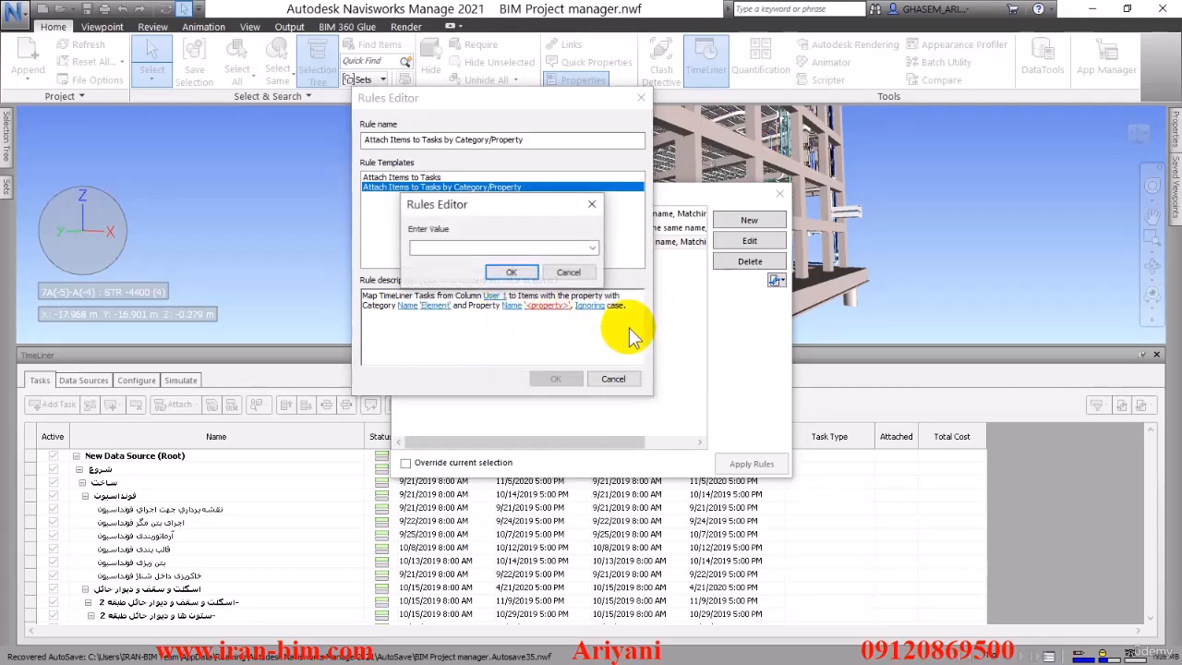
left_click(592, 248)
type("s")
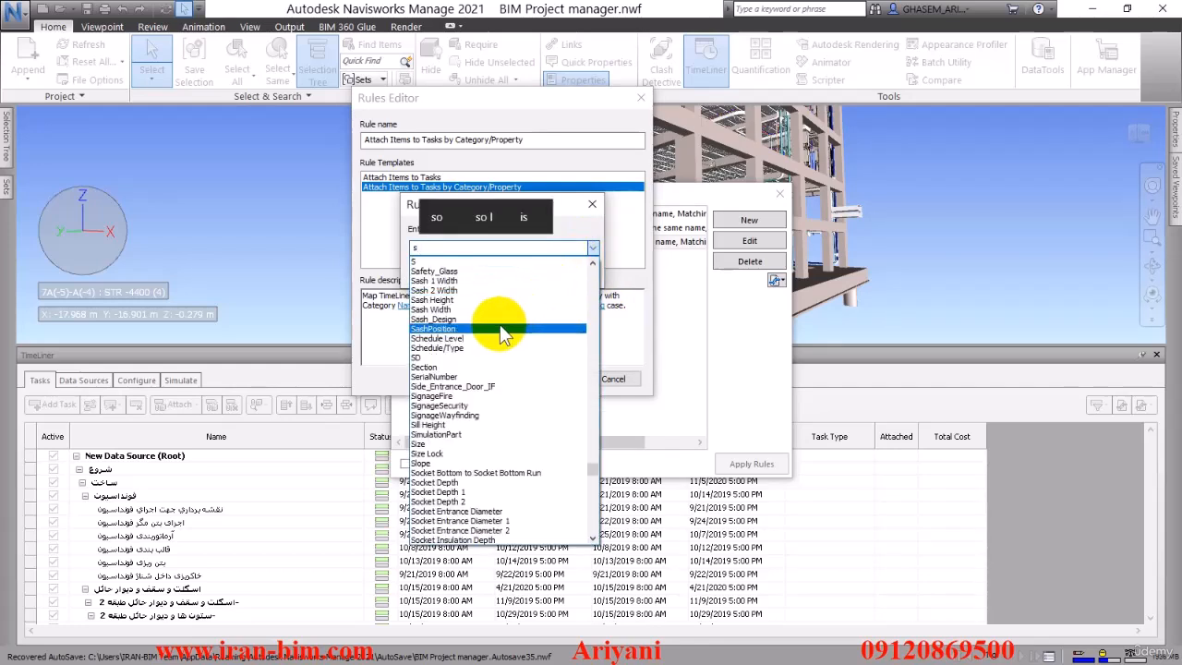
left_click(456, 435)
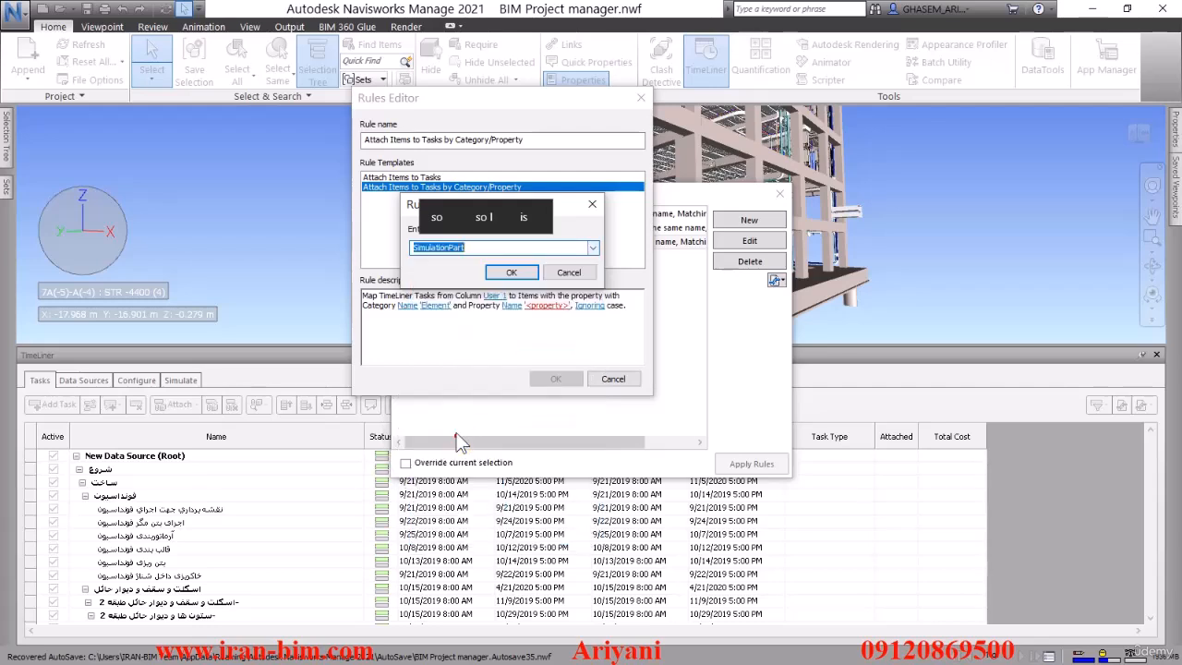
left_click(511, 271)
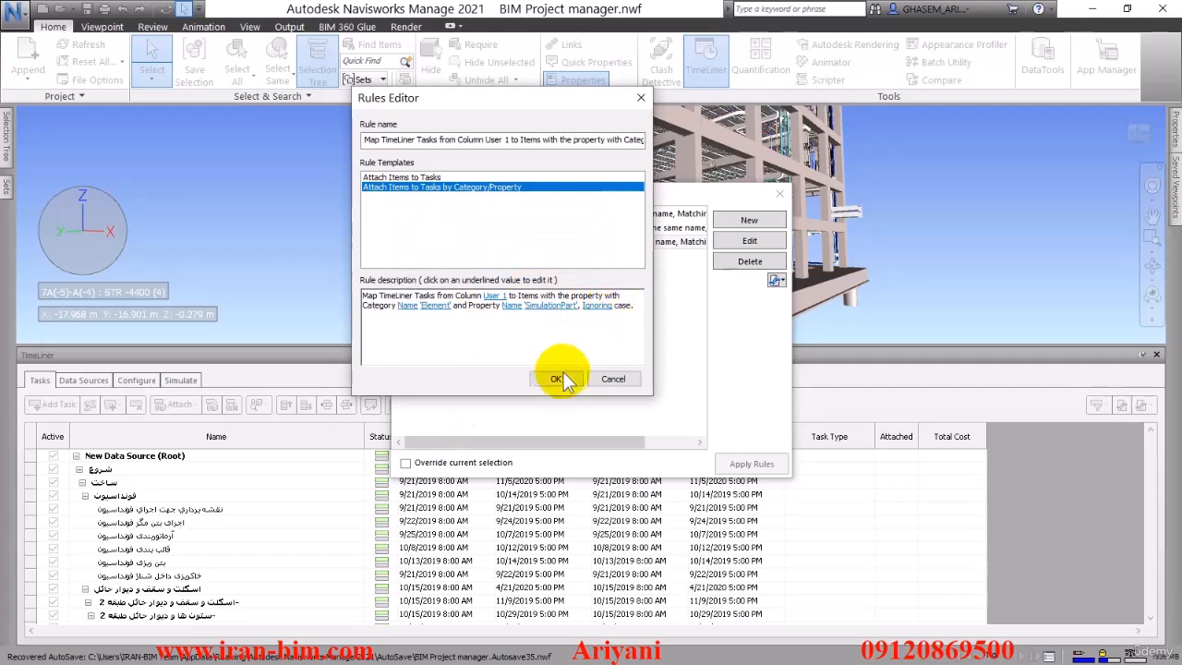
left_click(557, 379)
Enable the new User 1 mapping rule, apply it with Override current selection off, and close the rules.
left_click(402, 256)
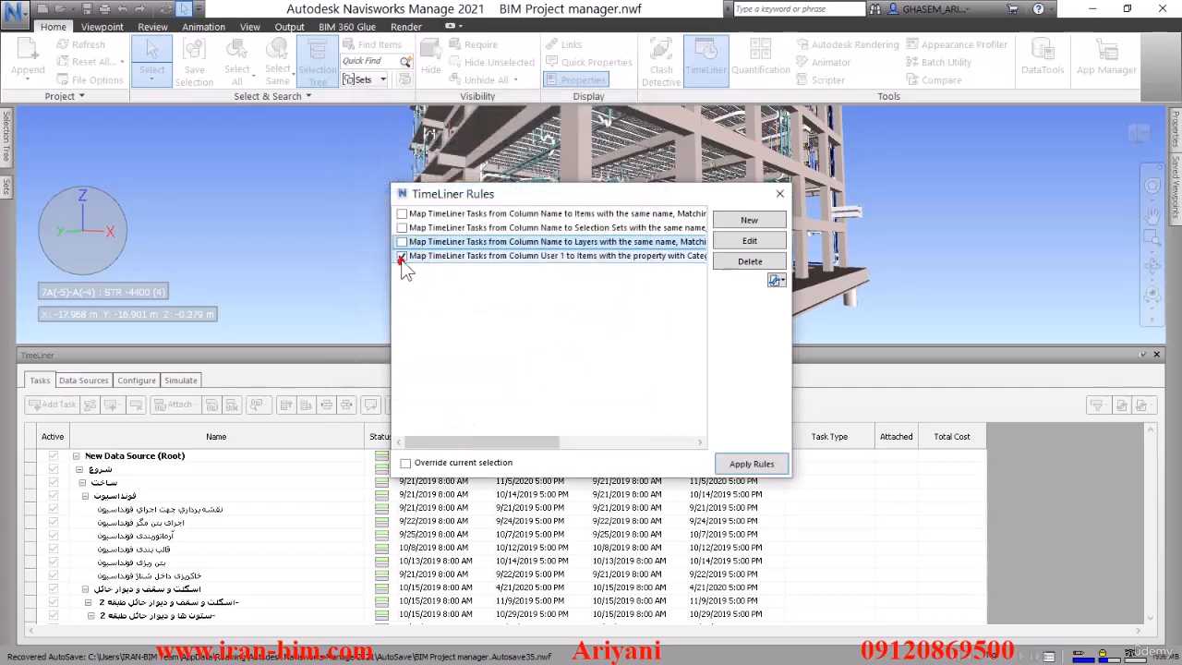
left_click(403, 462)
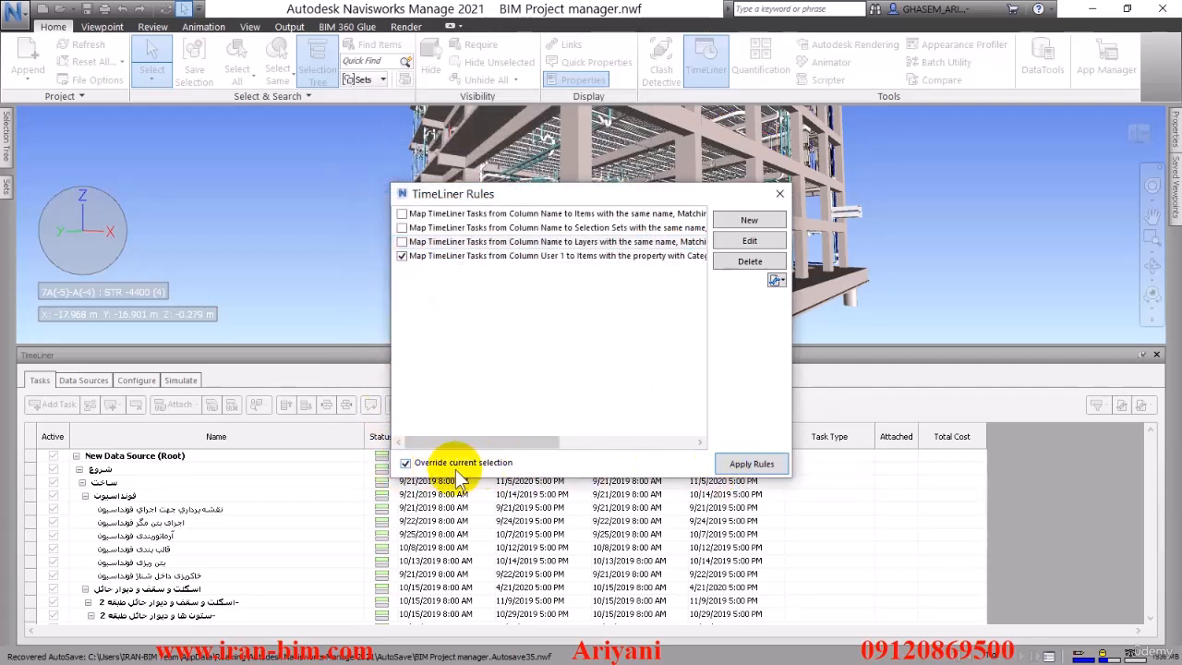
left_click(406, 463)
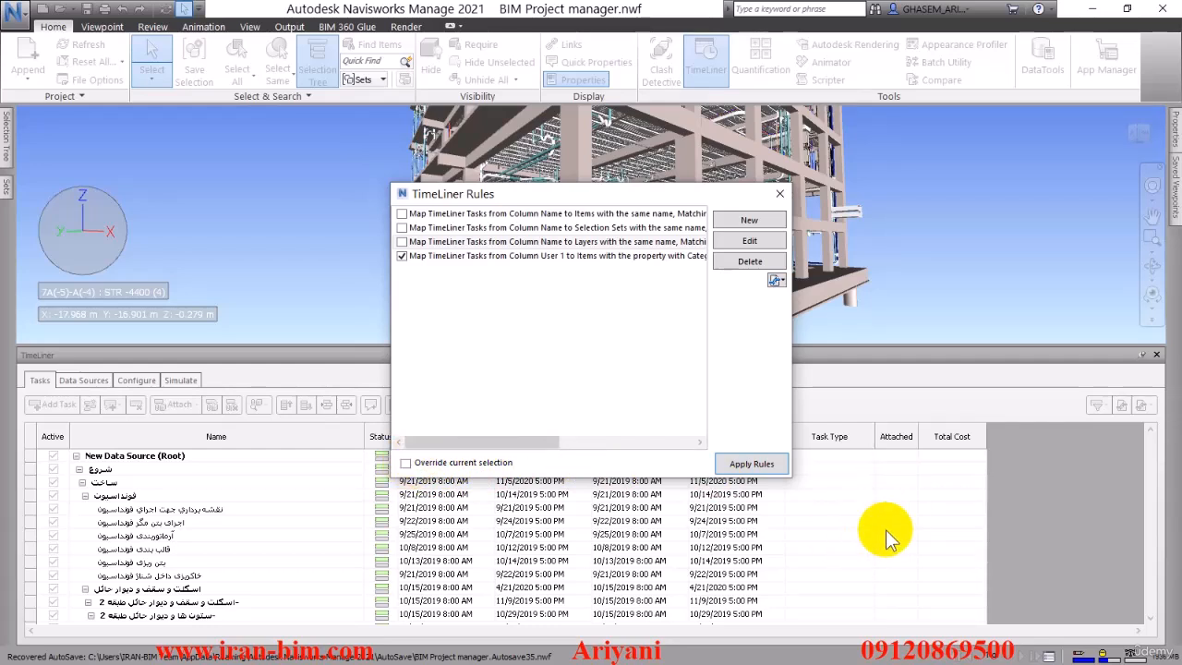
left_click(453, 470)
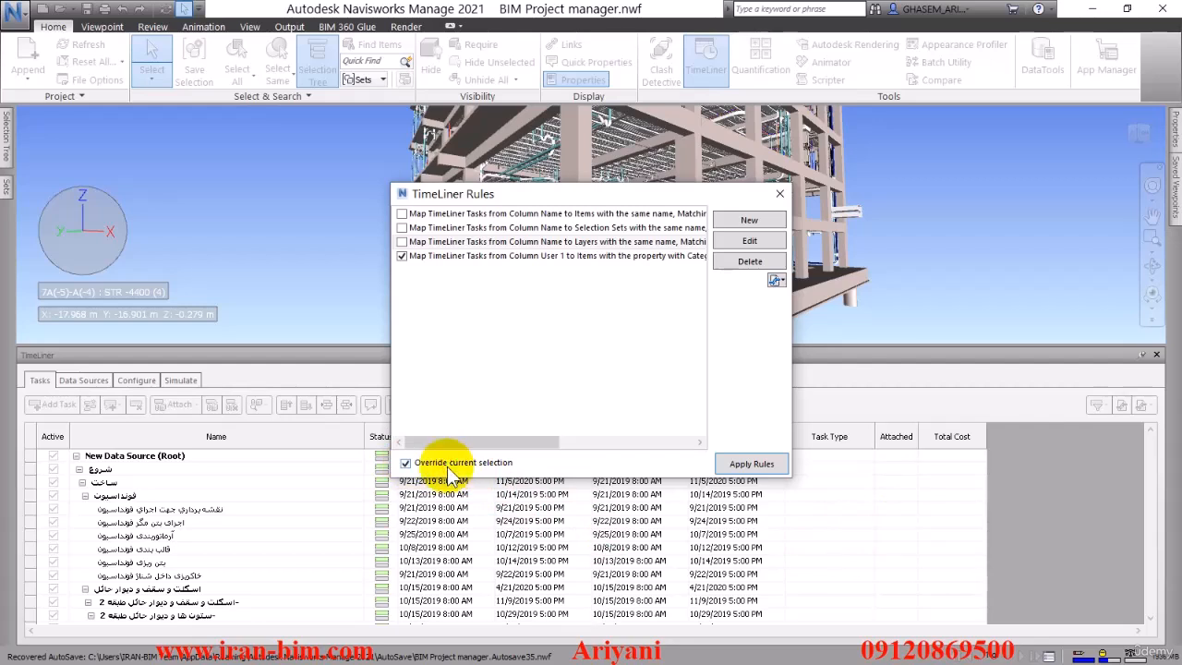
left_click(451, 467)
left_click(763, 469)
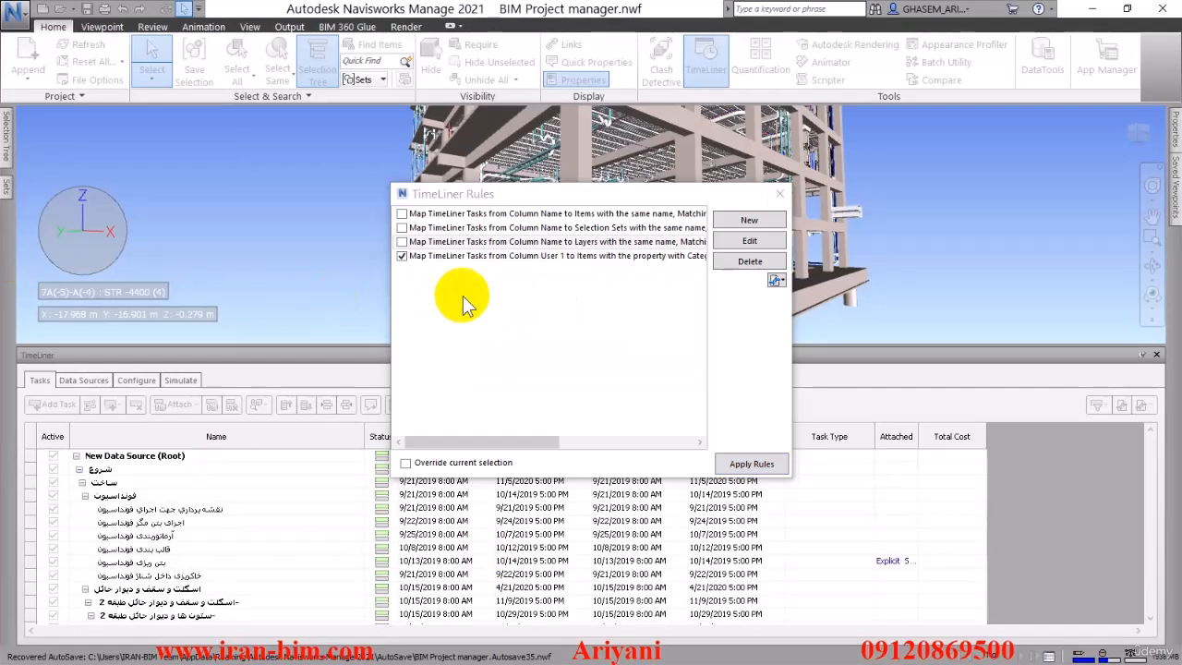
left_click(780, 194)
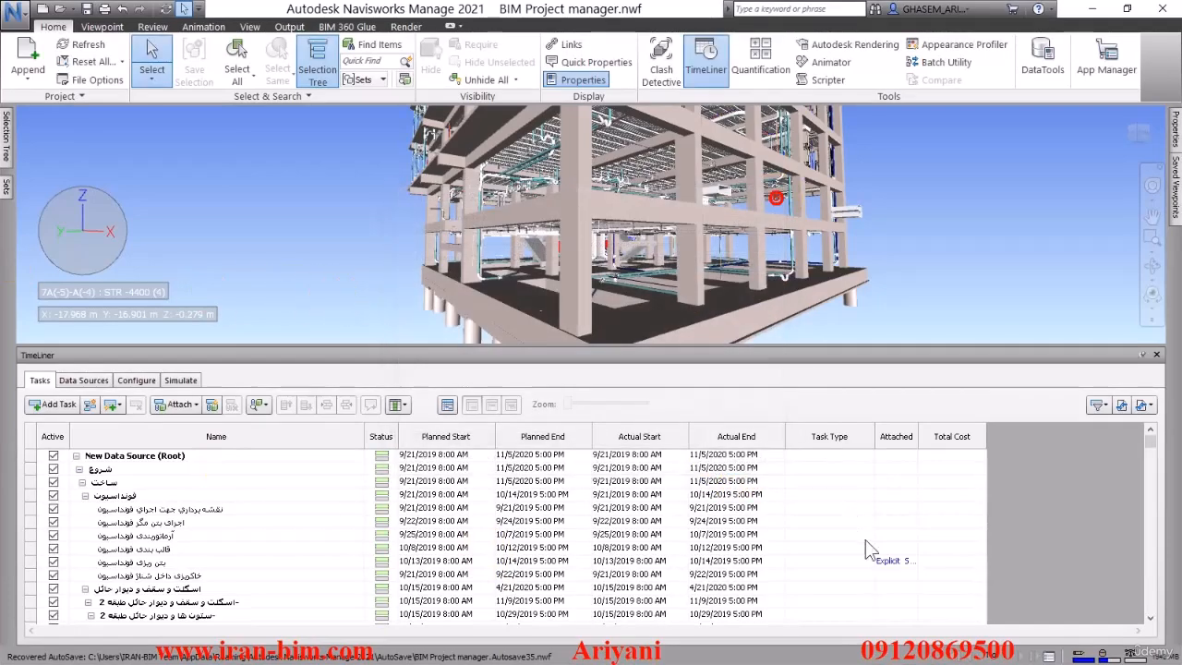
Check the tasks' attachments, play the TimeLiner simulation and stop it partway, and return to the task list.
mouse_move(1150, 446)
left_mouse_down()
mouse_move(1152, 476)
mouse_move(1151, 445)
left_mouse_up()
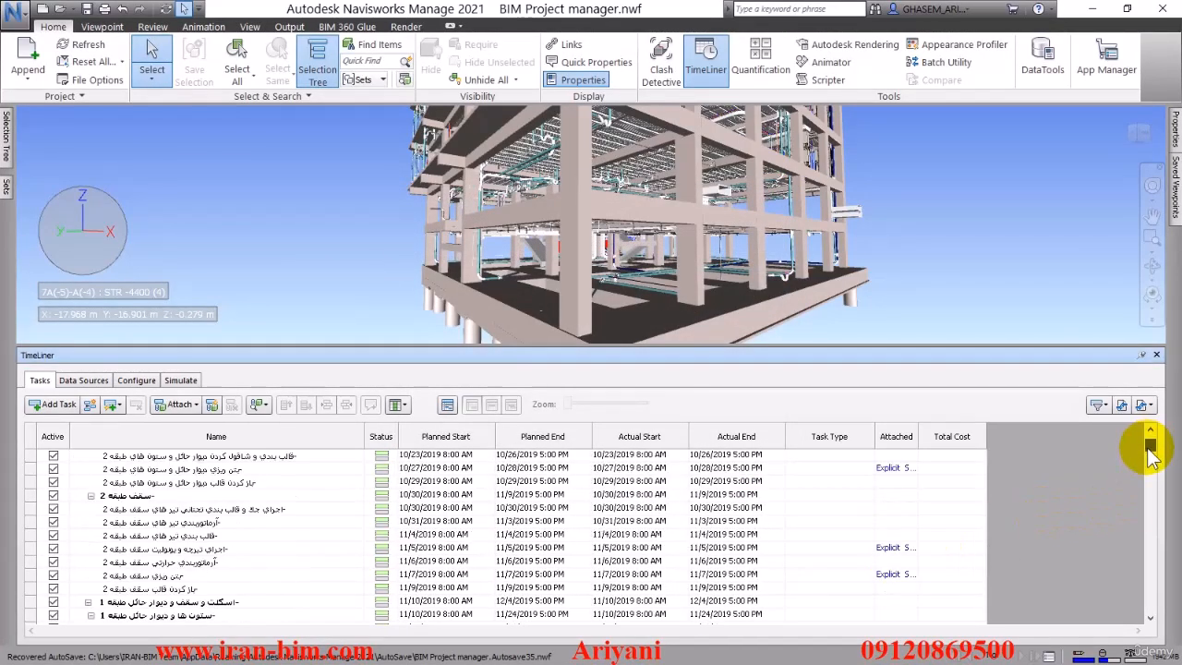
left_click(910, 521)
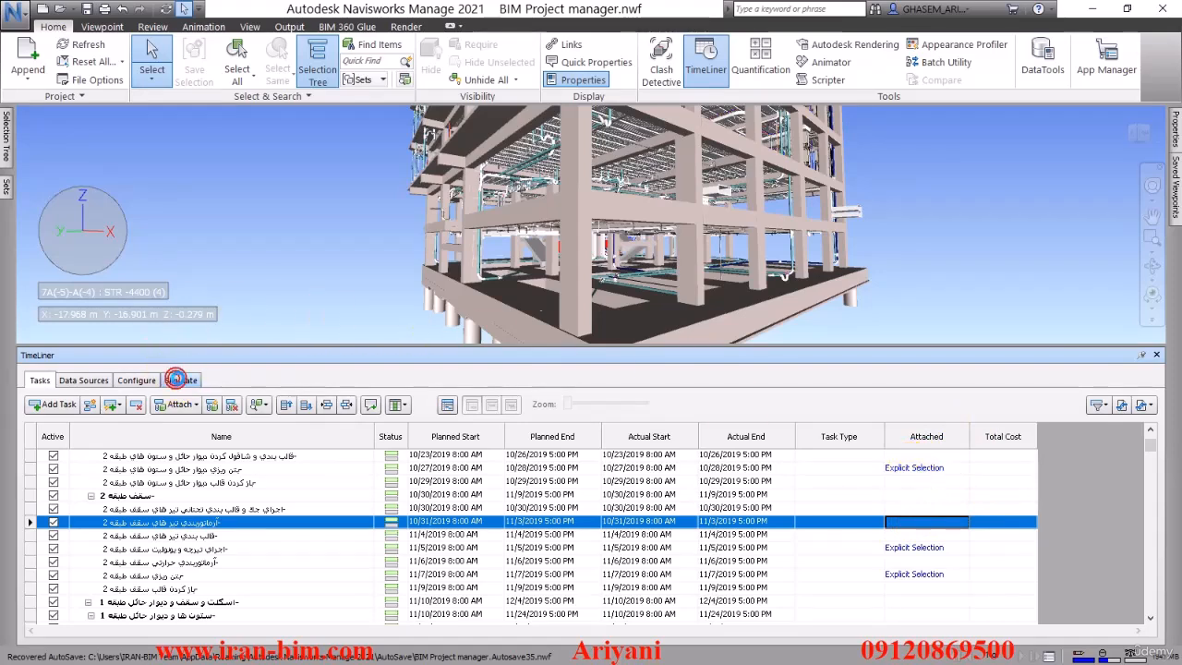
left_click(187, 383)
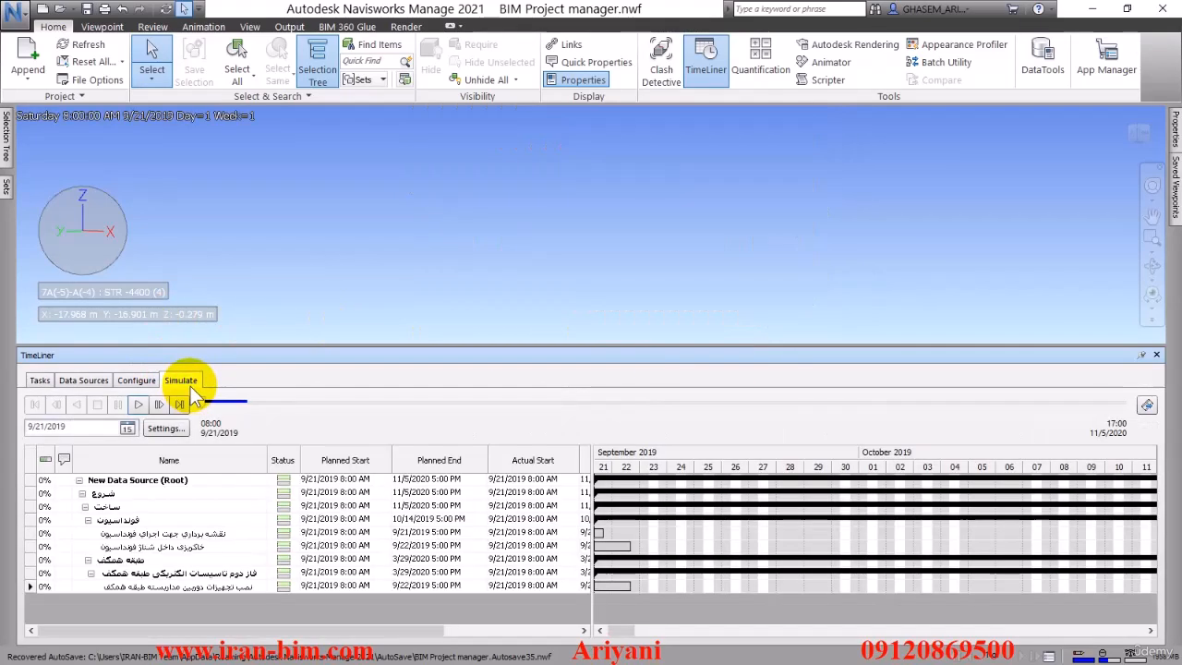
left_click(139, 405)
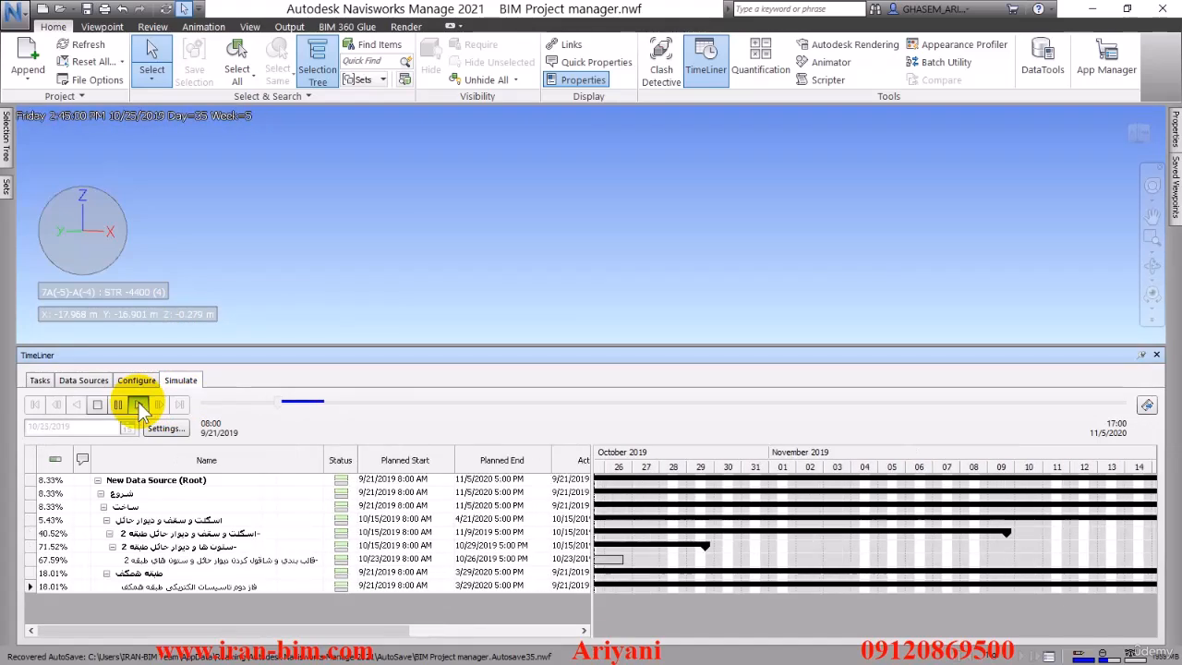
left_click_drag(367, 343, 591, 620)
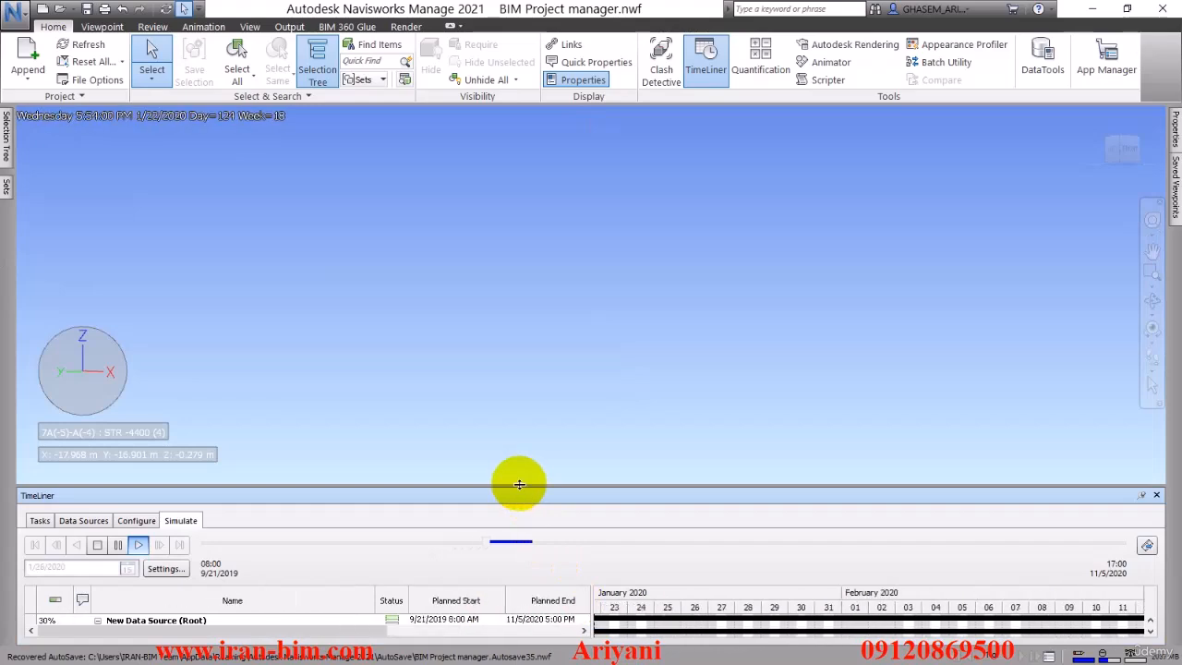
left_click_drag(525, 478, 514, 455)
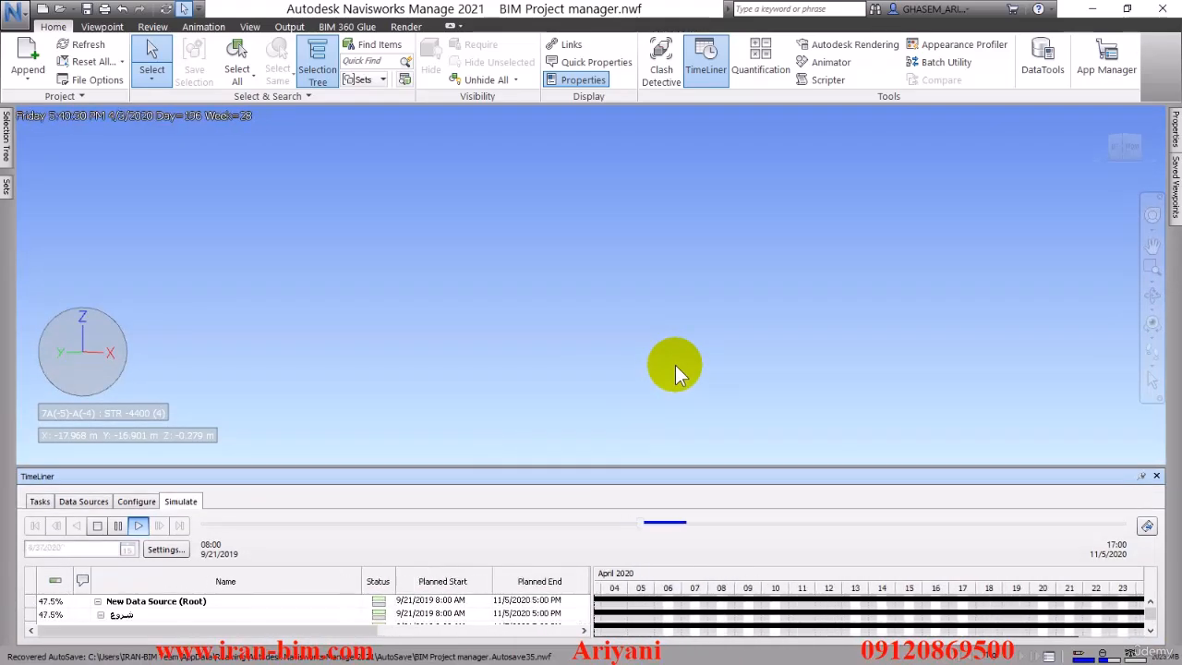
left_click(97, 526)
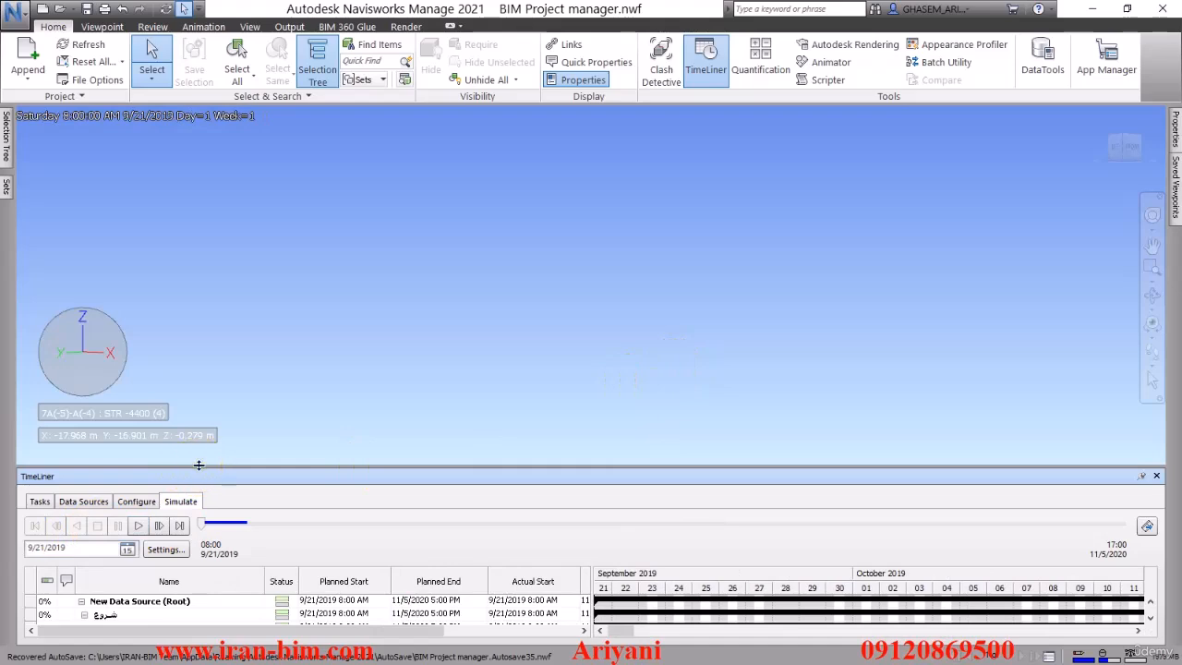
left_click_drag(199, 468, 194, 334)
left_click(41, 368)
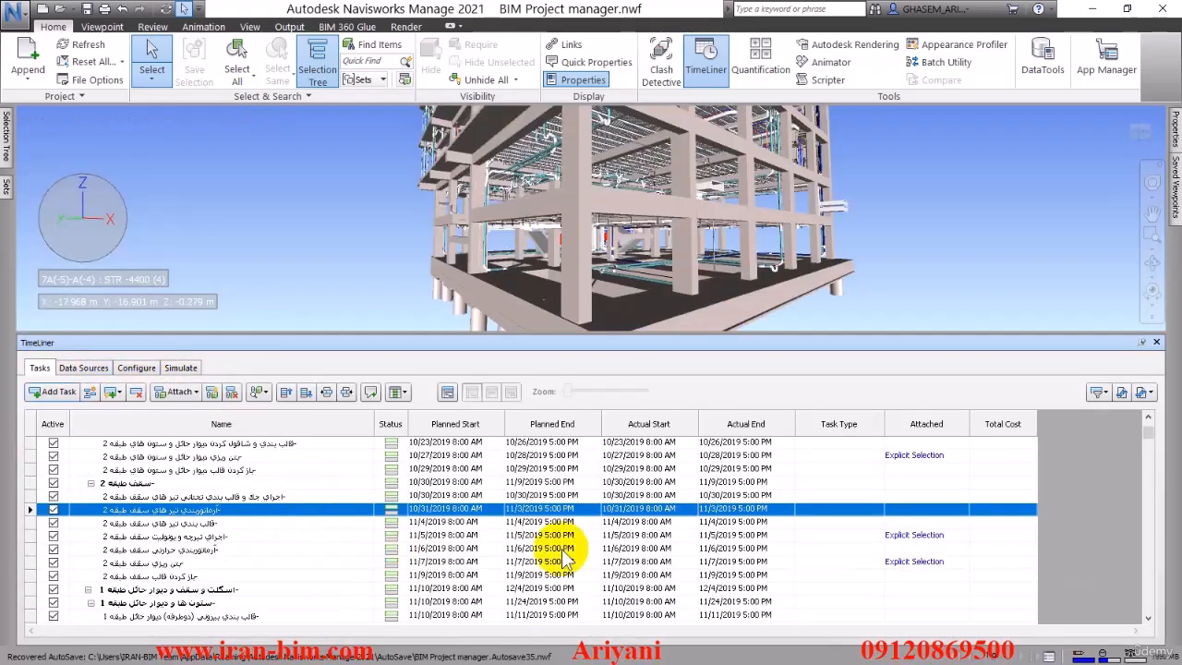
left_click(845, 446)
left_click(857, 449)
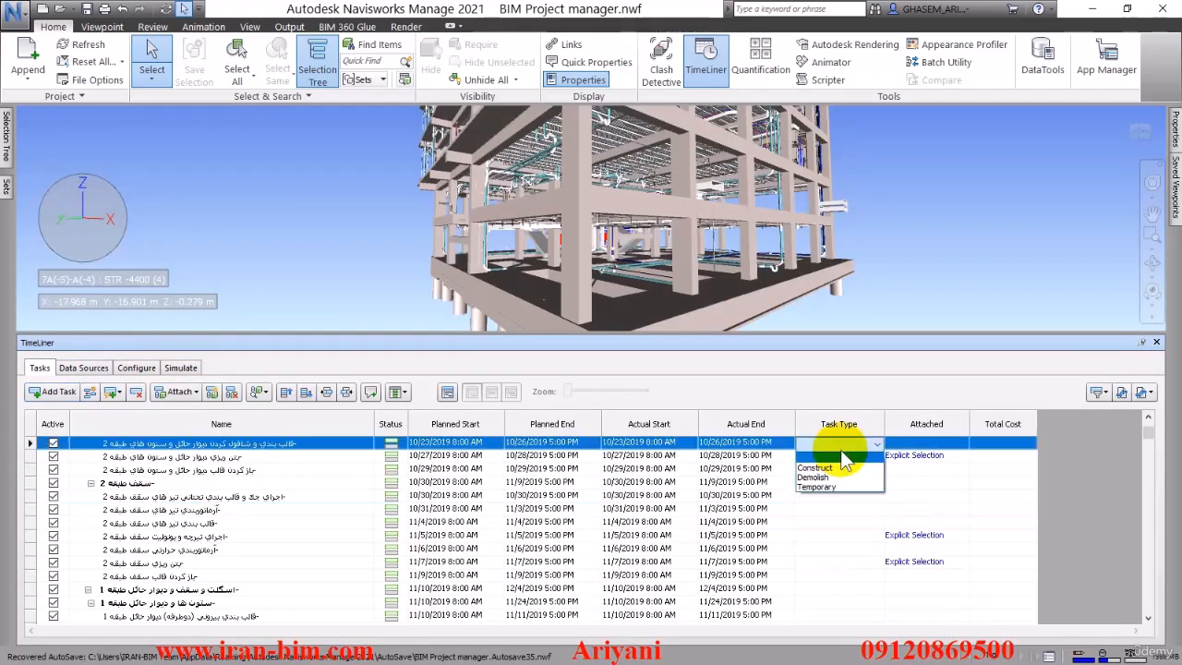
left_click(827, 458)
left_click_drag(1150, 441, 1142, 620)
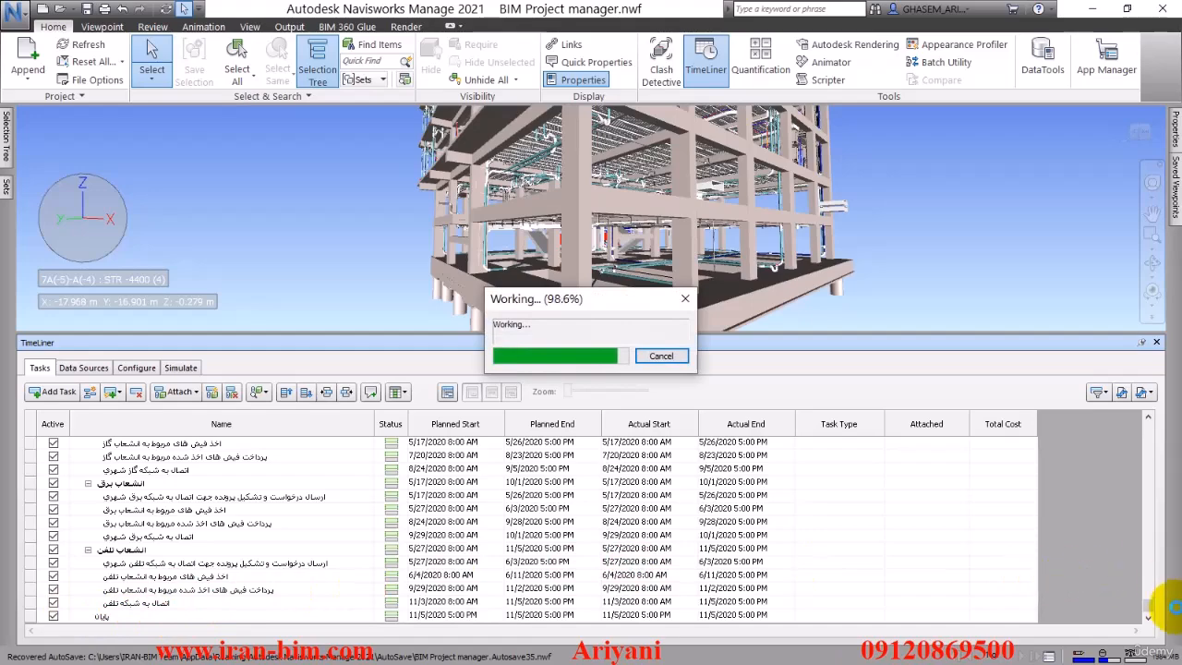
left_click_drag(1144, 603, 1156, 418)
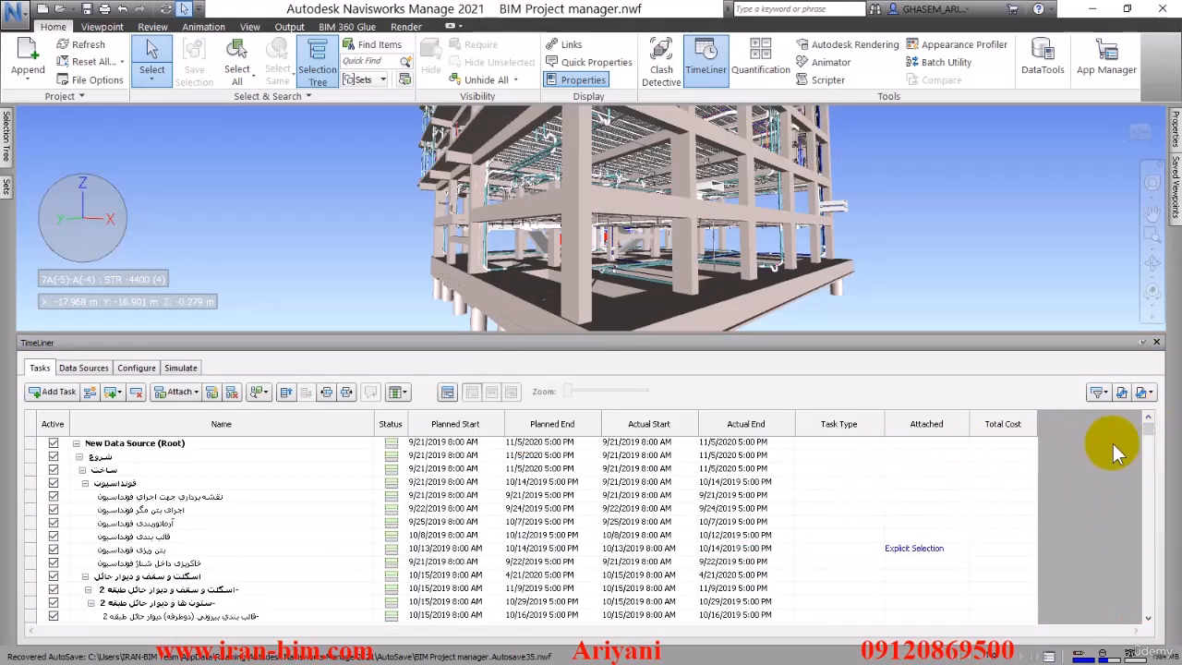
mouse_move(1146, 433)
left_mouse_down()
mouse_move(1146, 447)
mouse_move(1145, 411)
mouse_move(1146, 445)
mouse_move(1149, 430)
left_mouse_up()
Set the task type of New Data Source (Root) to Construct.
left_click(851, 441)
left_click(851, 441)
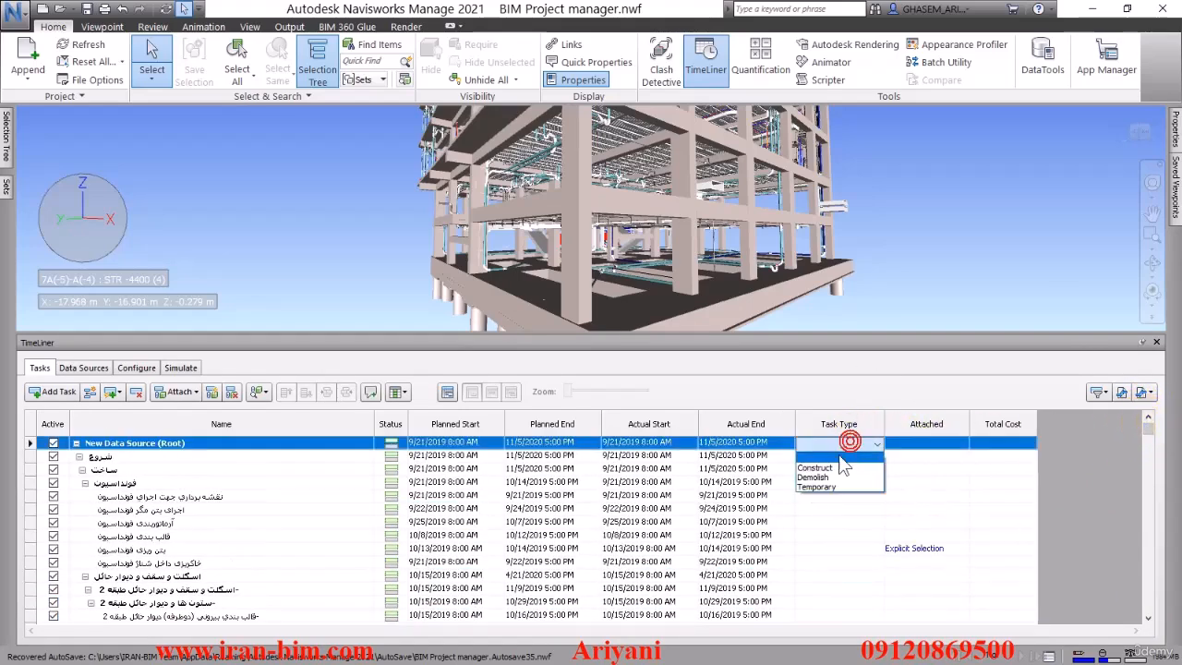
left_click(835, 463)
left_click(834, 447)
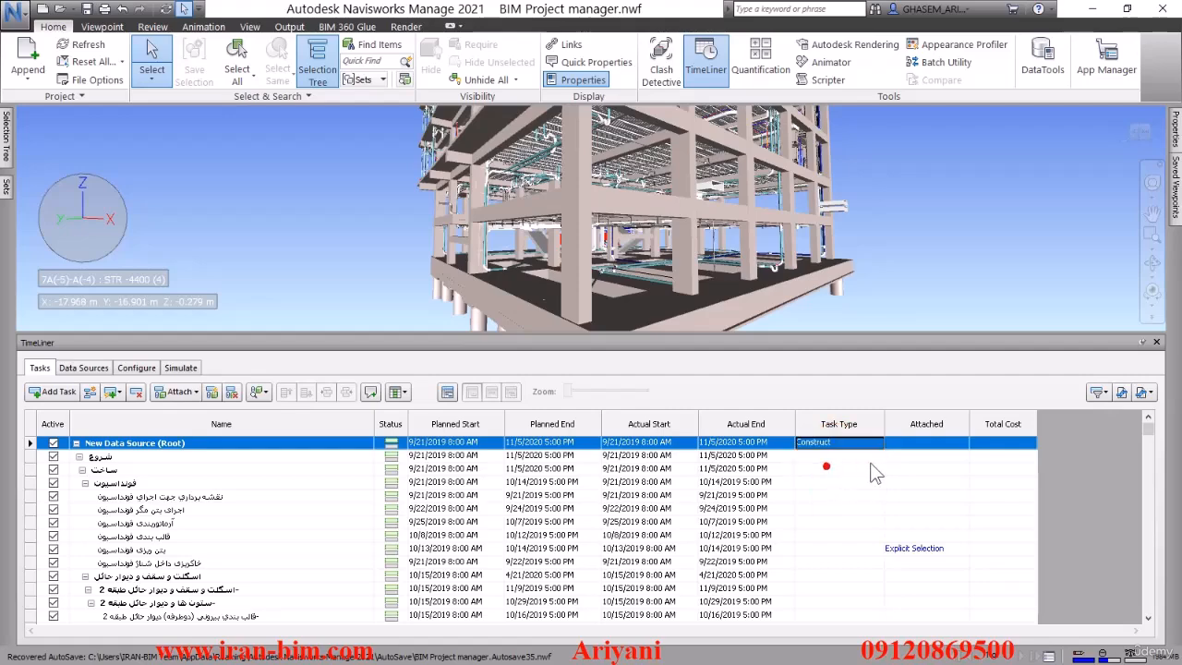
Select every task from the root to the last row and fill the Construct task type down to all of them.
left_click_drag(1146, 427, 1141, 611)
left_click(90, 618)
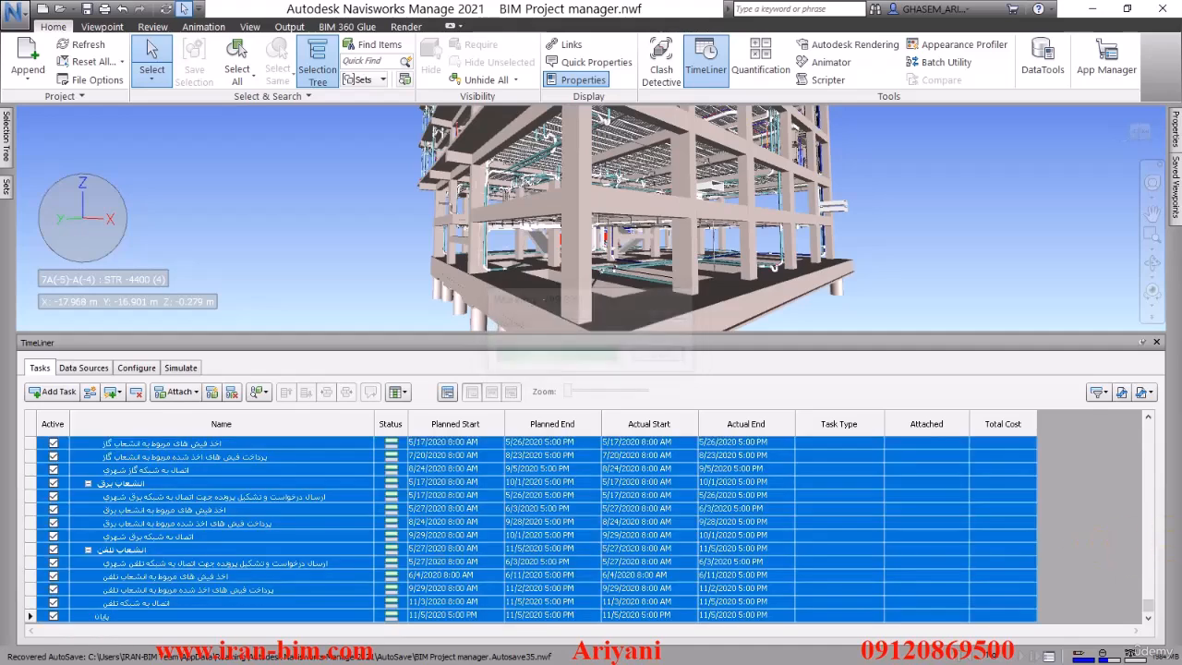
left_click_drag(1147, 606, 1147, 428)
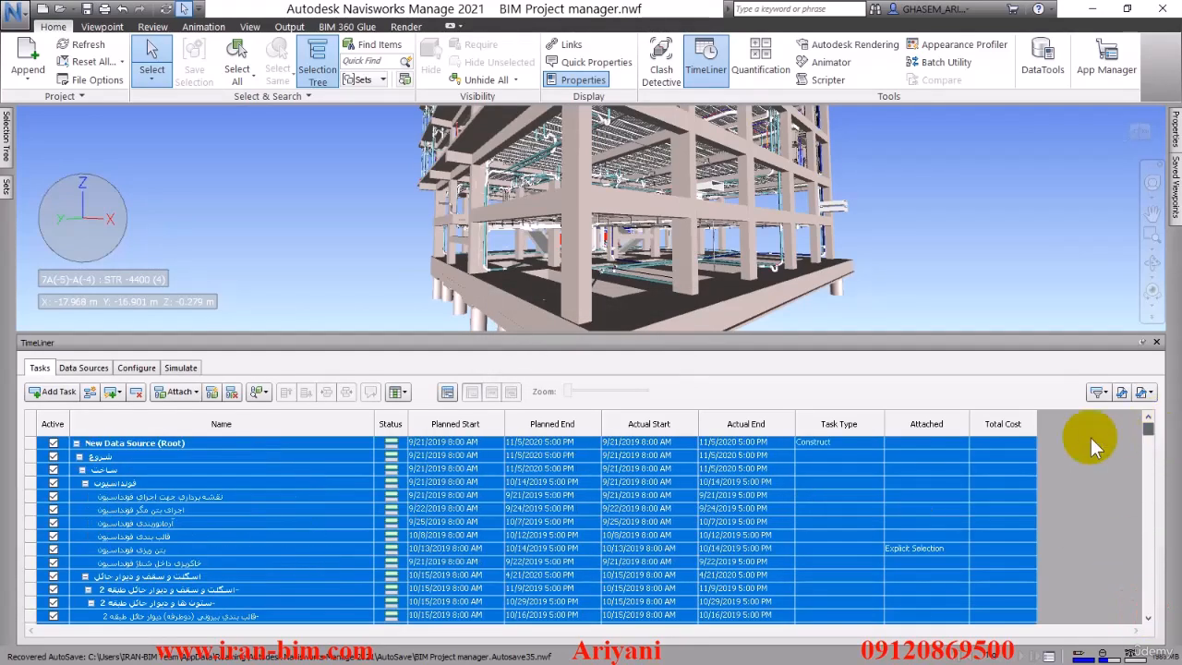
right_click(807, 449)
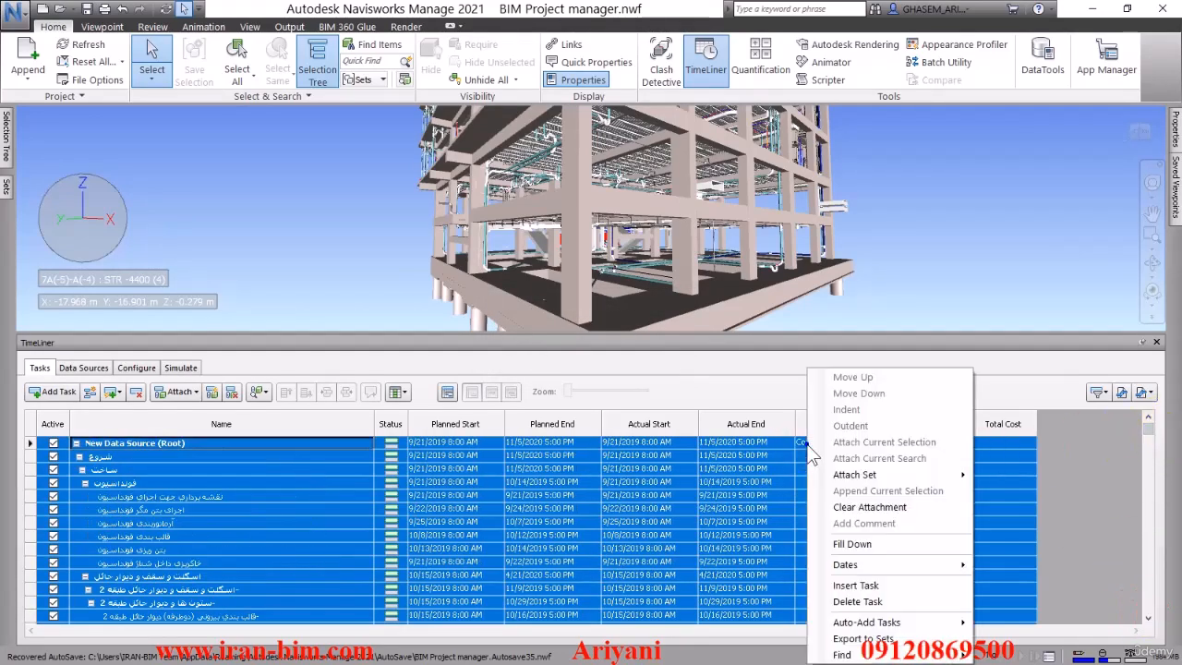
left_click(858, 543)
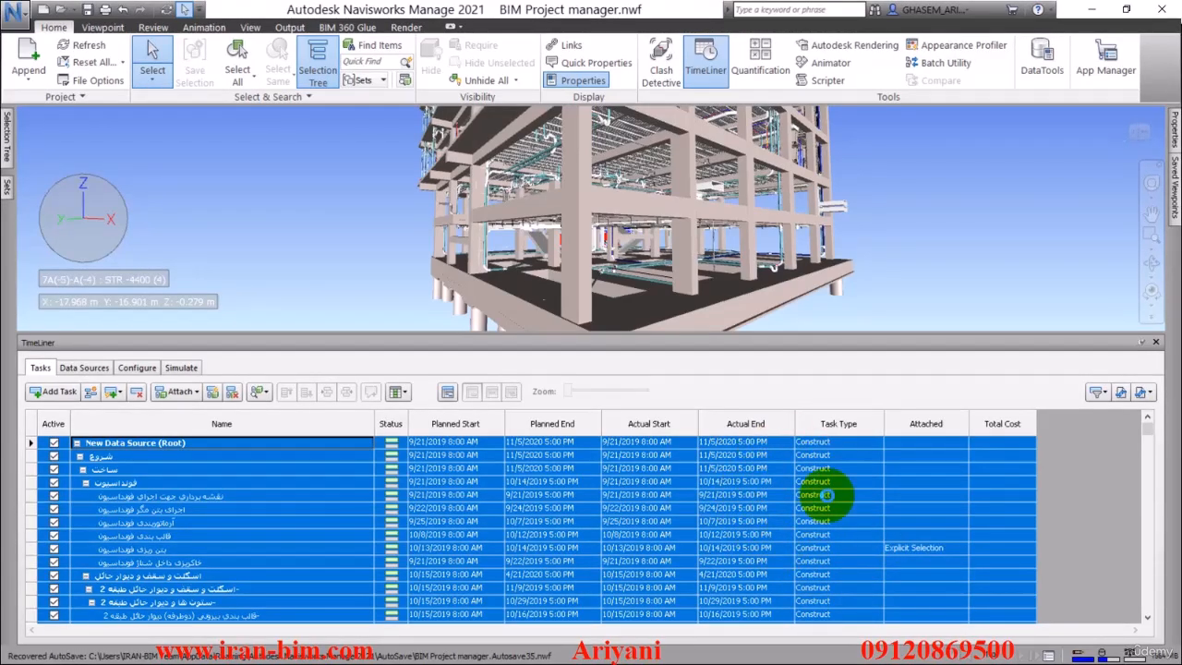
scroll(856, 536, "down", 5)
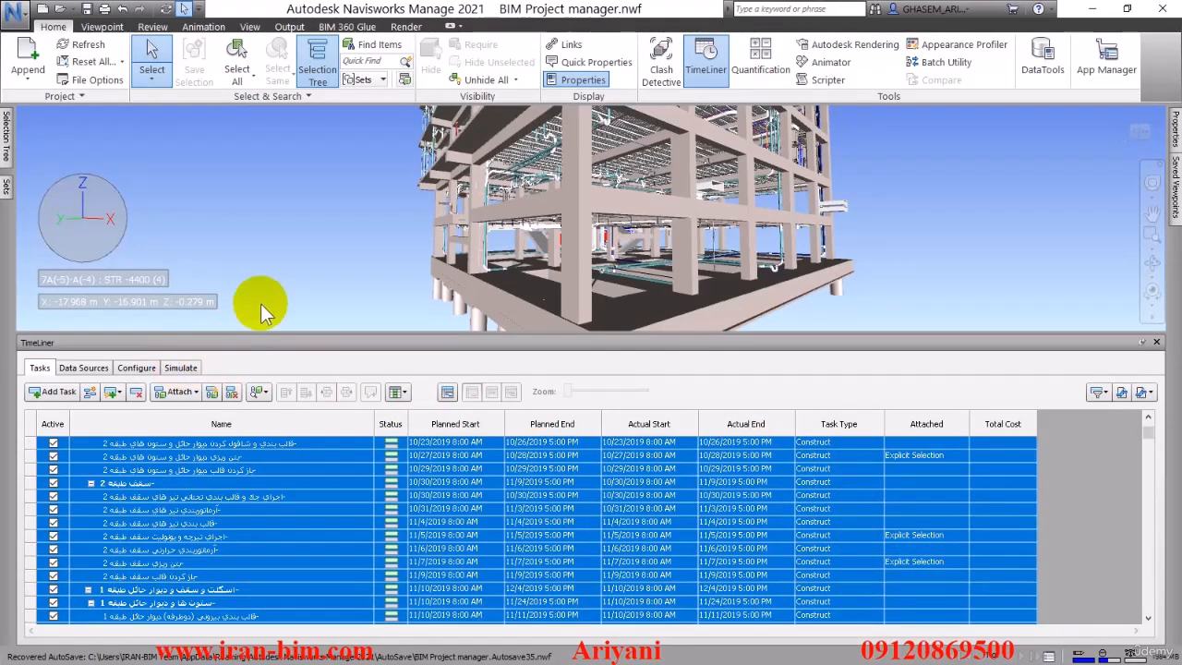
left_click(268, 481)
Enlarge the model view, play the construction simulation and pause it partway.
left_click(181, 367)
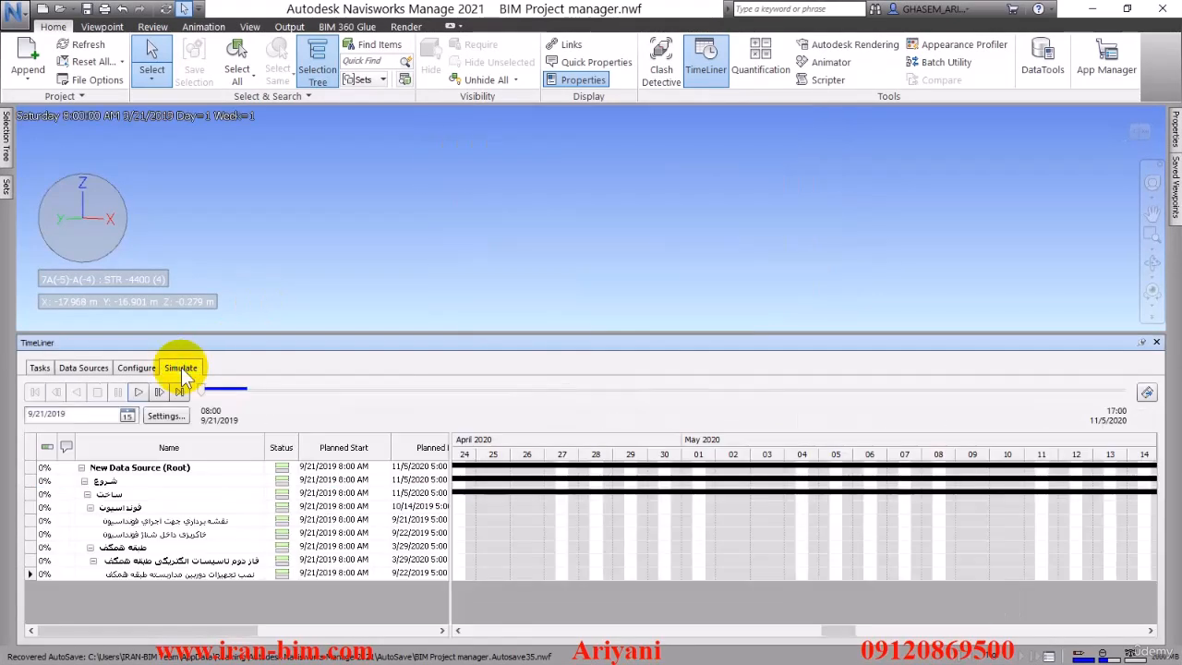
left_click_drag(341, 332, 343, 394)
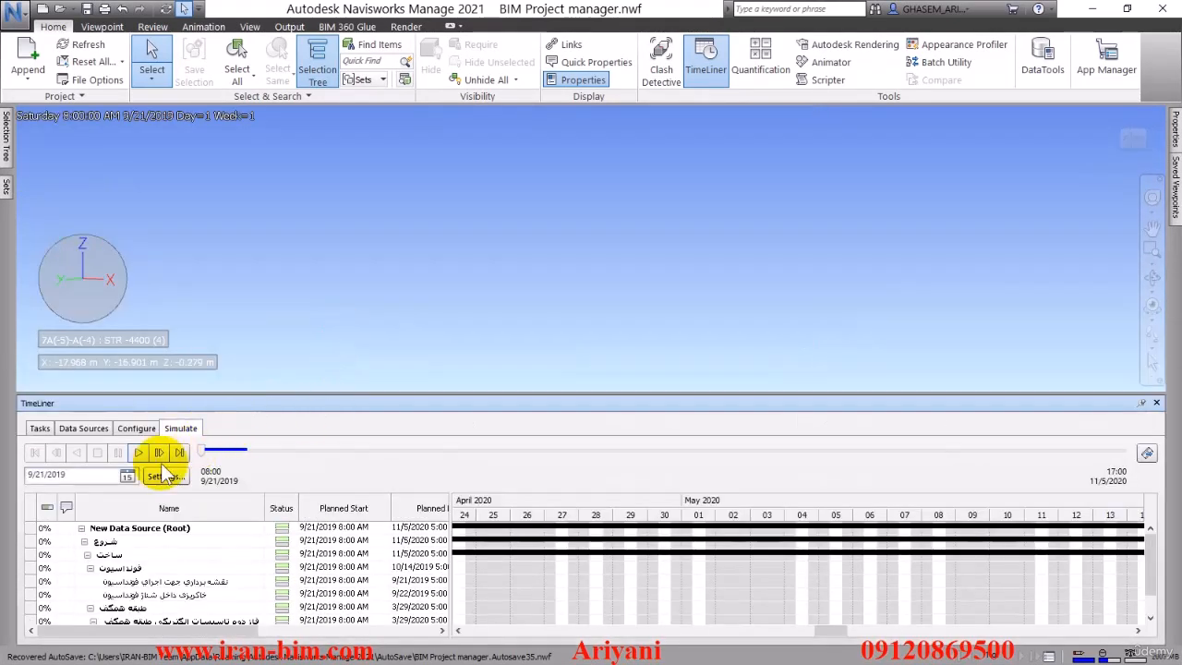
left_click(139, 451)
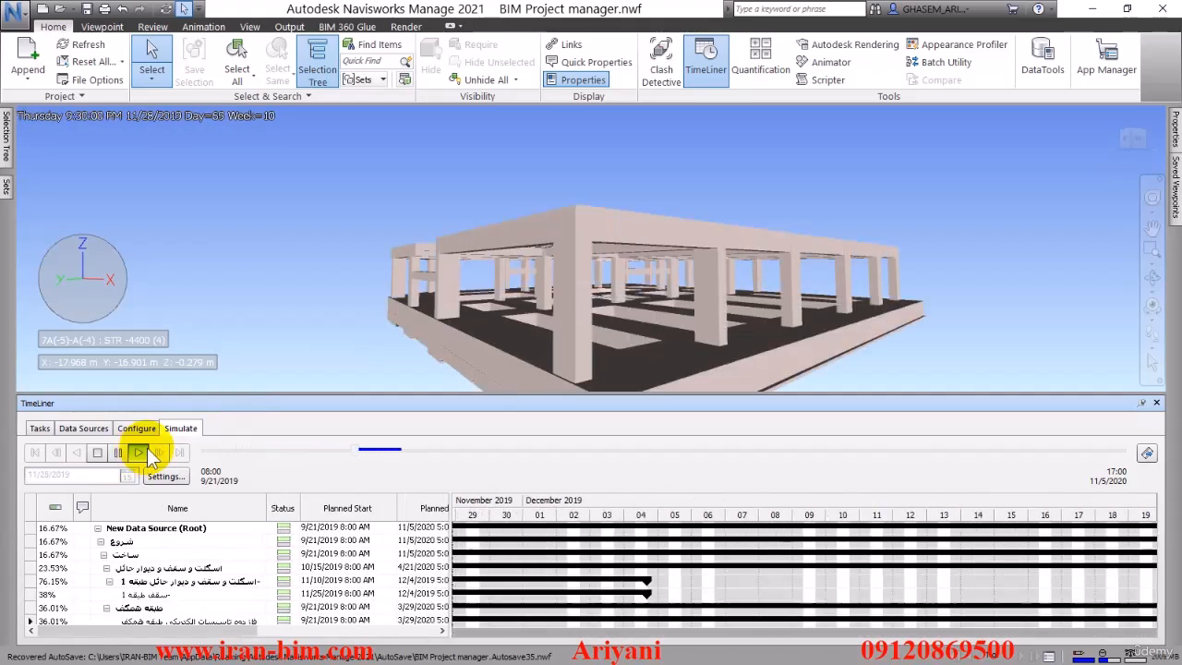
left_click(116, 452)
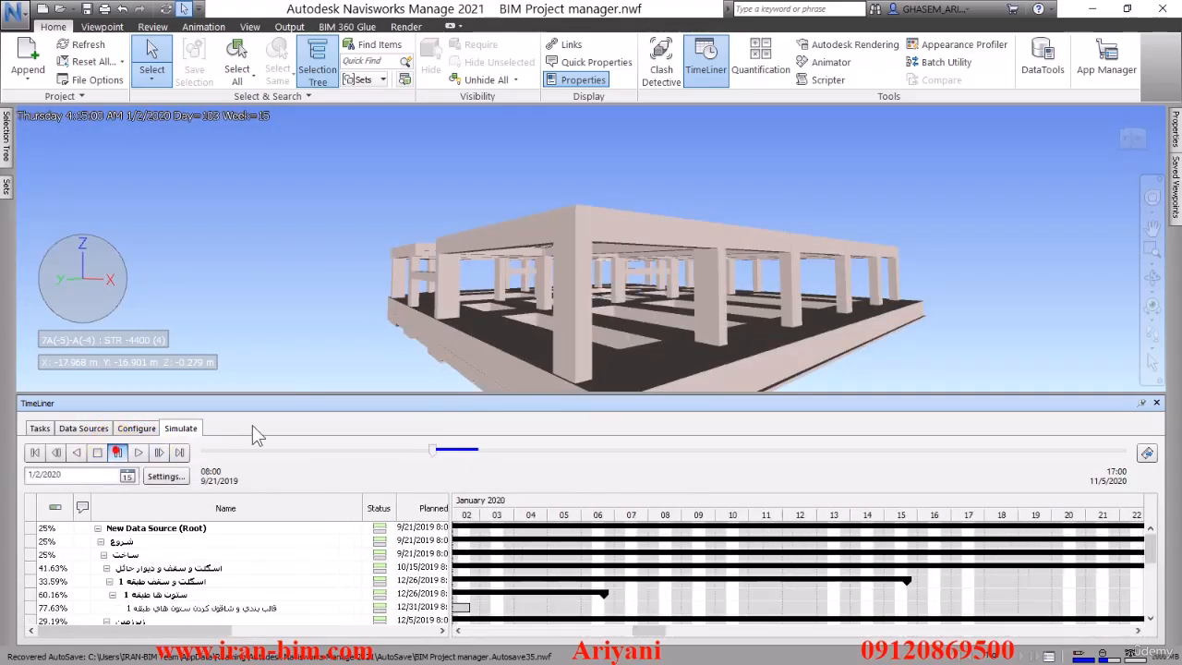
In the simulation settings, set the interval size to 25 percent and show all tasks in the interval.
left_click(166, 475)
left_click_drag(552, 119, 756, 76)
left_click(725, 110)
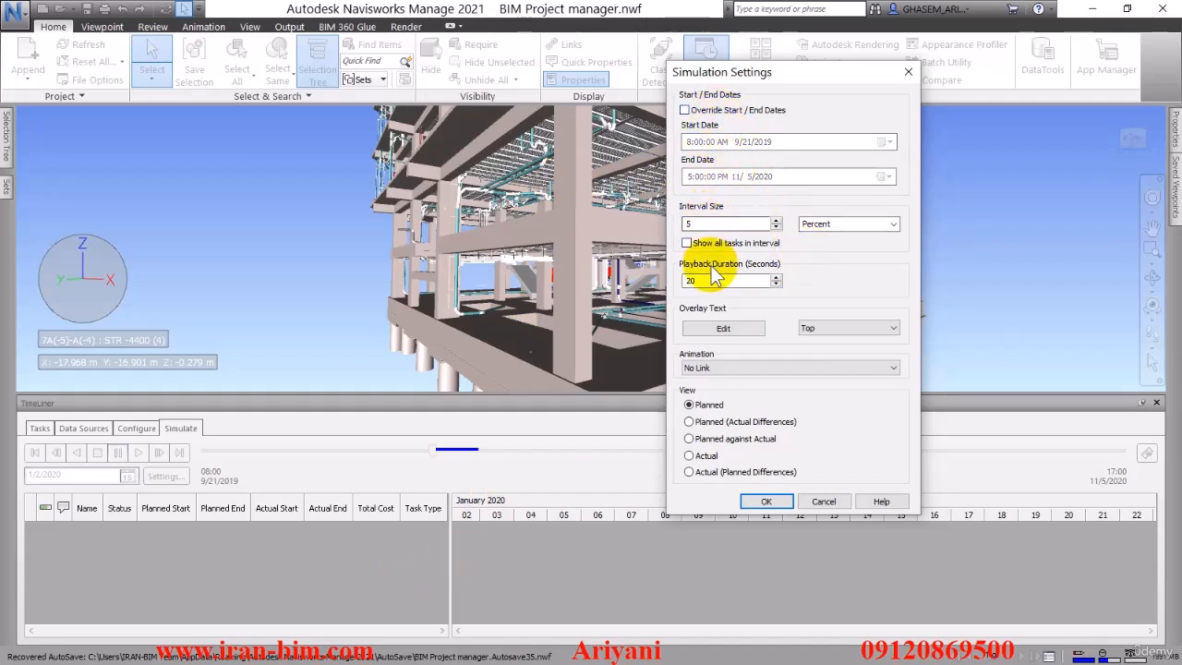
double_click(697, 223)
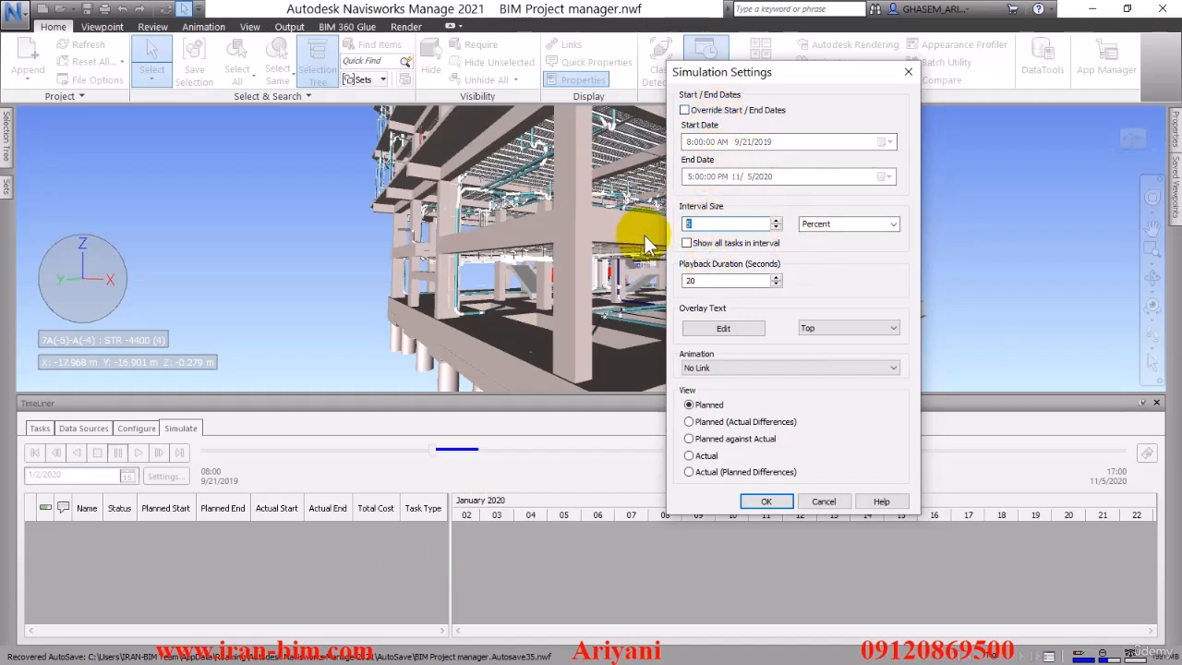
type("25")
left_click(894, 224)
left_click(894, 223)
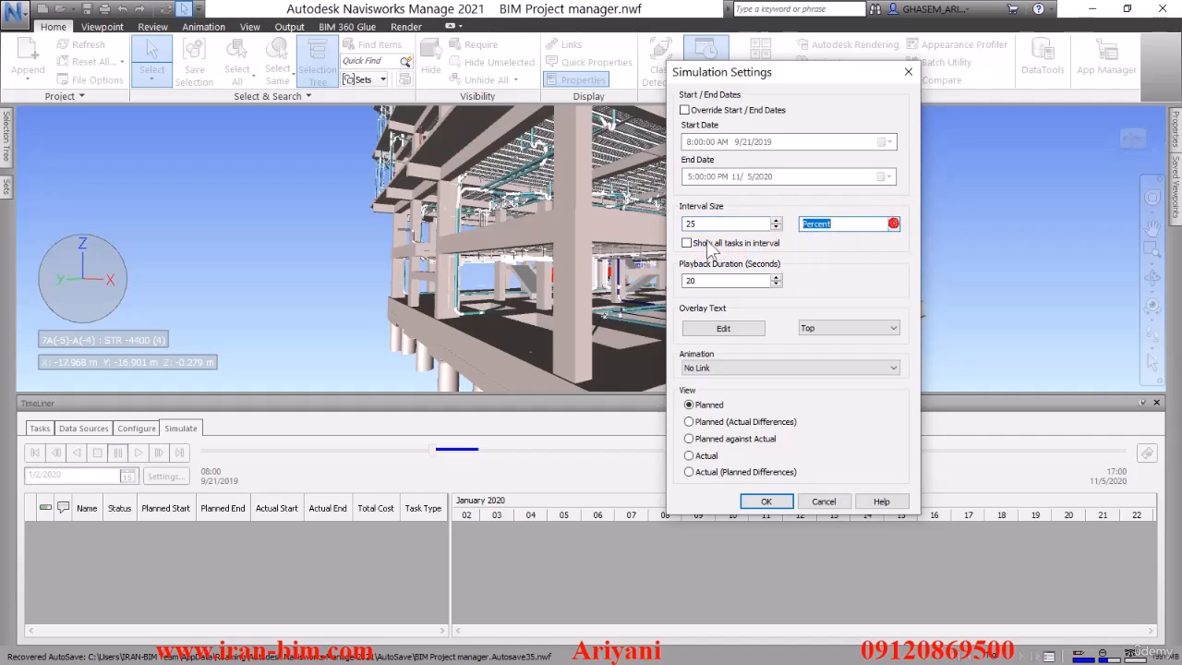
left_click(692, 223)
left_click(689, 245)
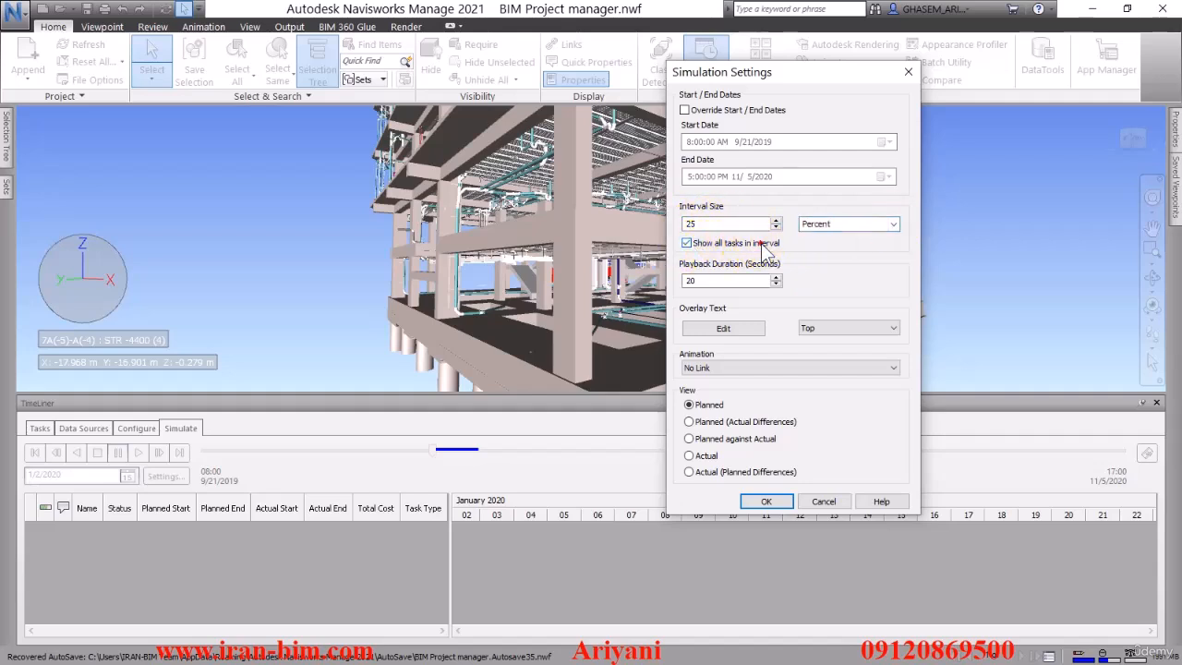
Set the simulation's playback duration to 60 seconds.
left_click(712, 281)
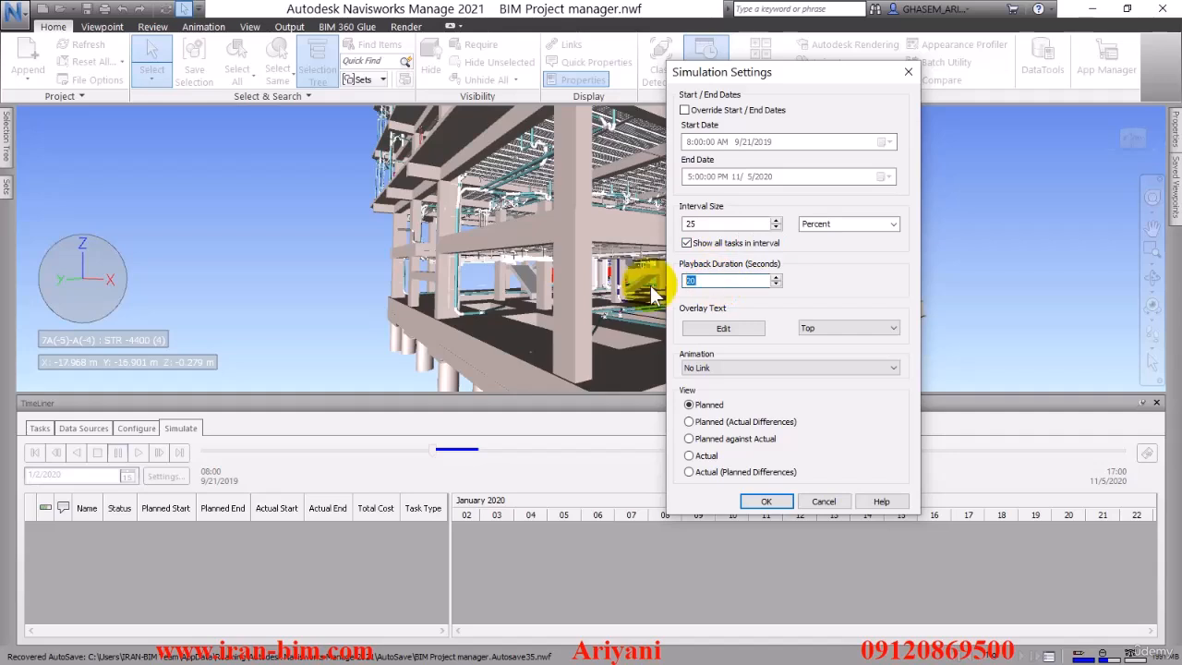
left_click(740, 335)
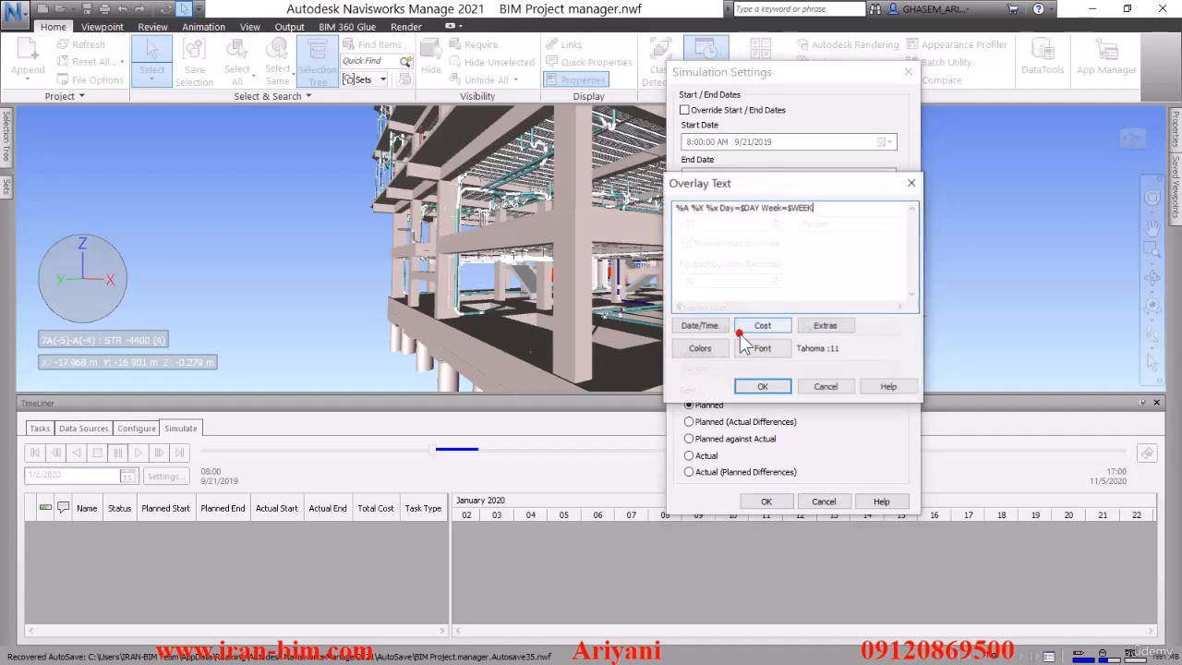
left_click(840, 224)
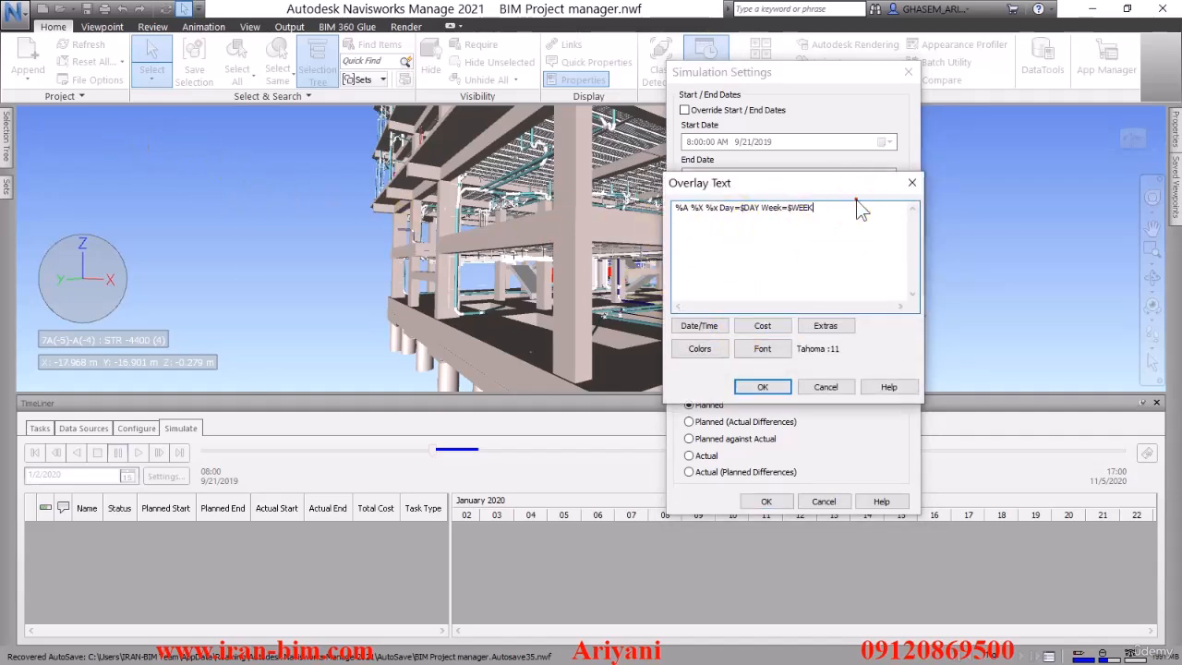
key("Return")
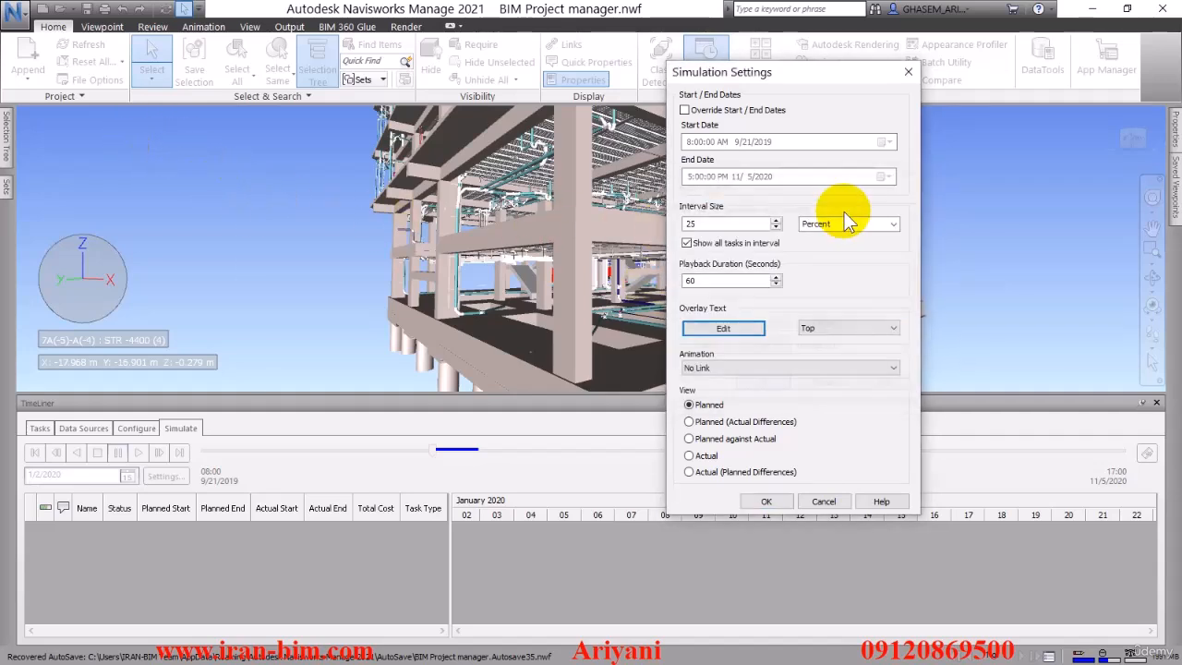
Color the overlay text's existing date, day and week line green.
left_click(727, 331)
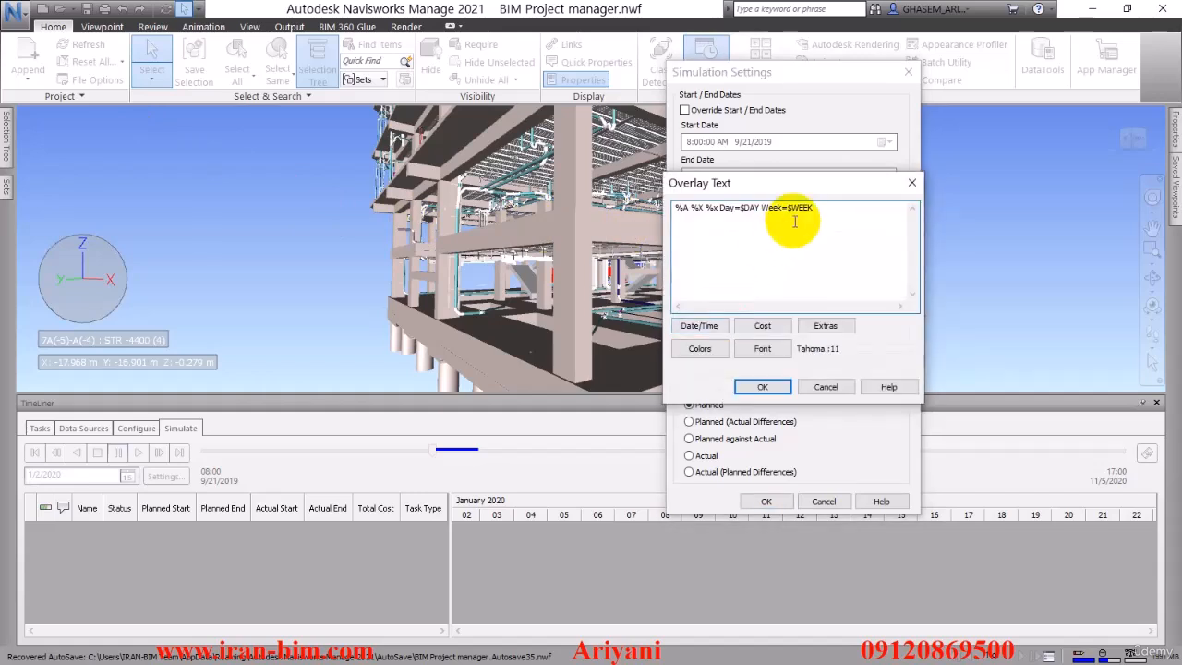
left_click(711, 329)
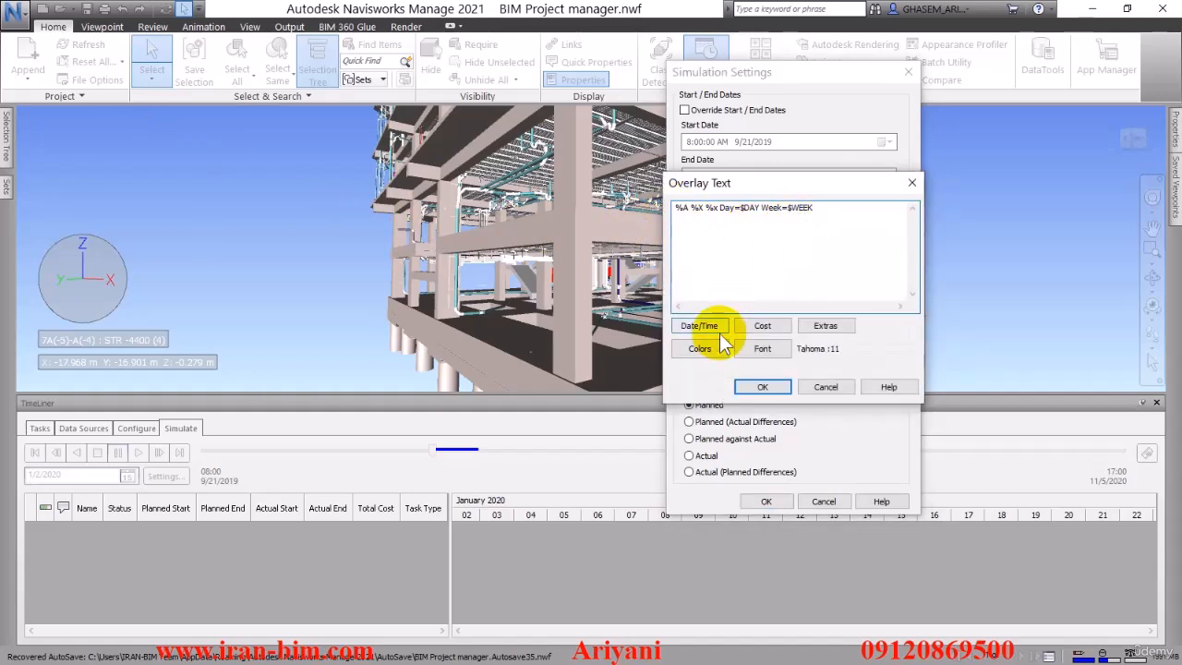
left_click(702, 349)
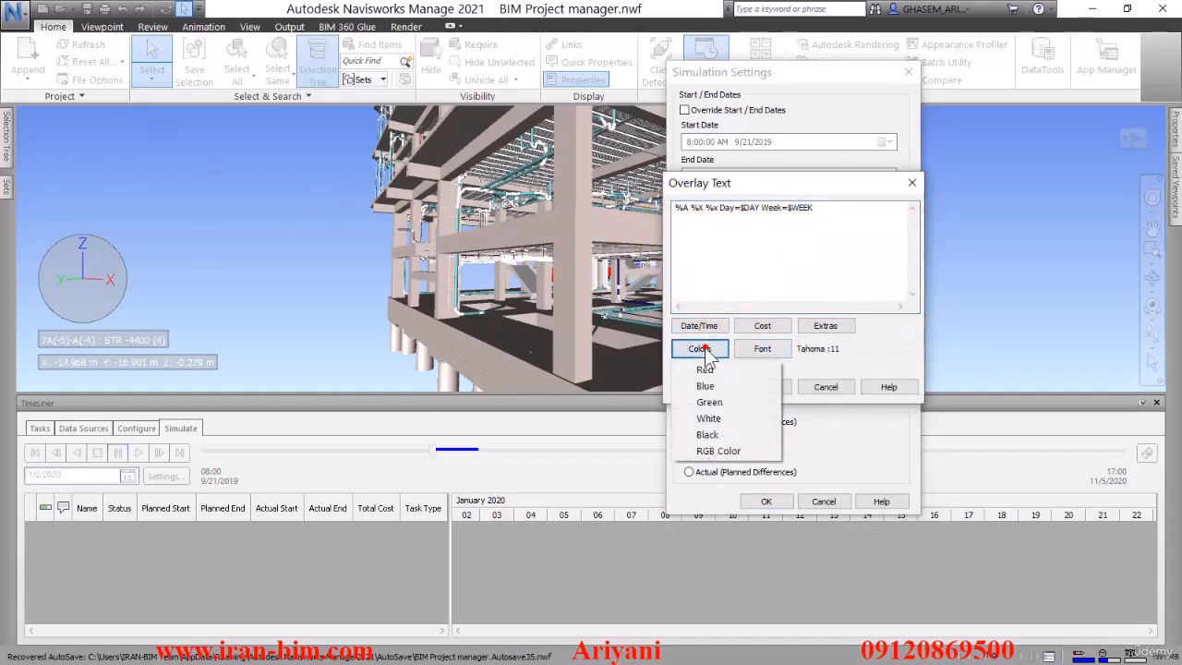
left_click(710, 401)
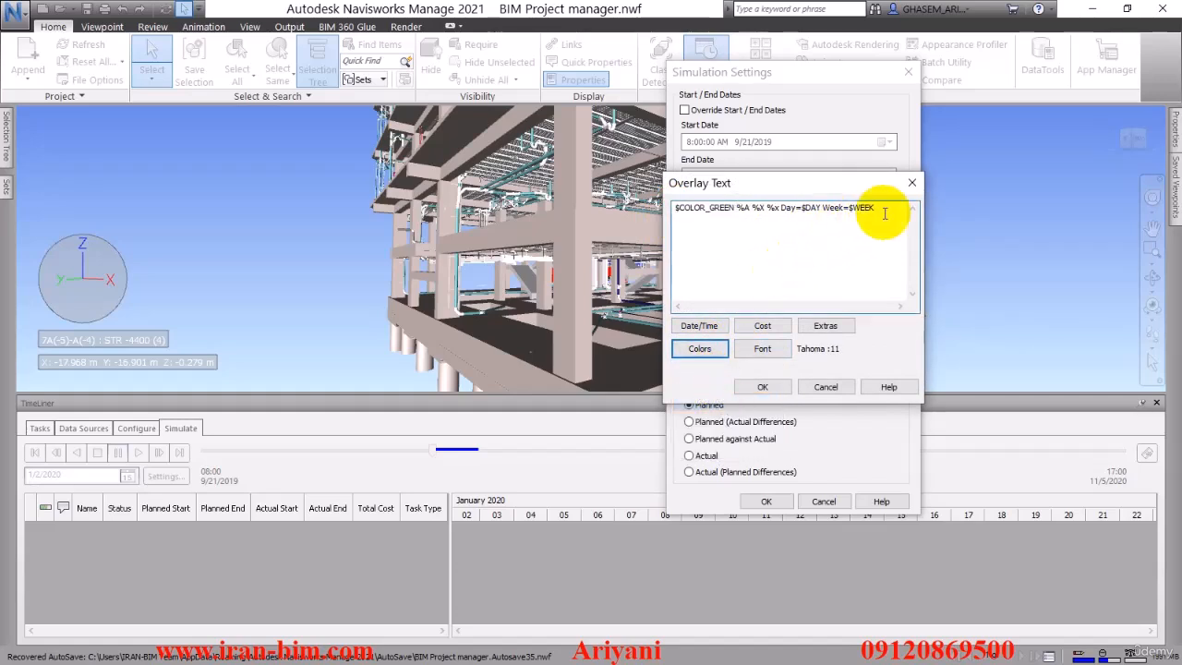
Add a second overlay text line in red containing a percent sign, and apply the simulation settings.
left_click(698, 351)
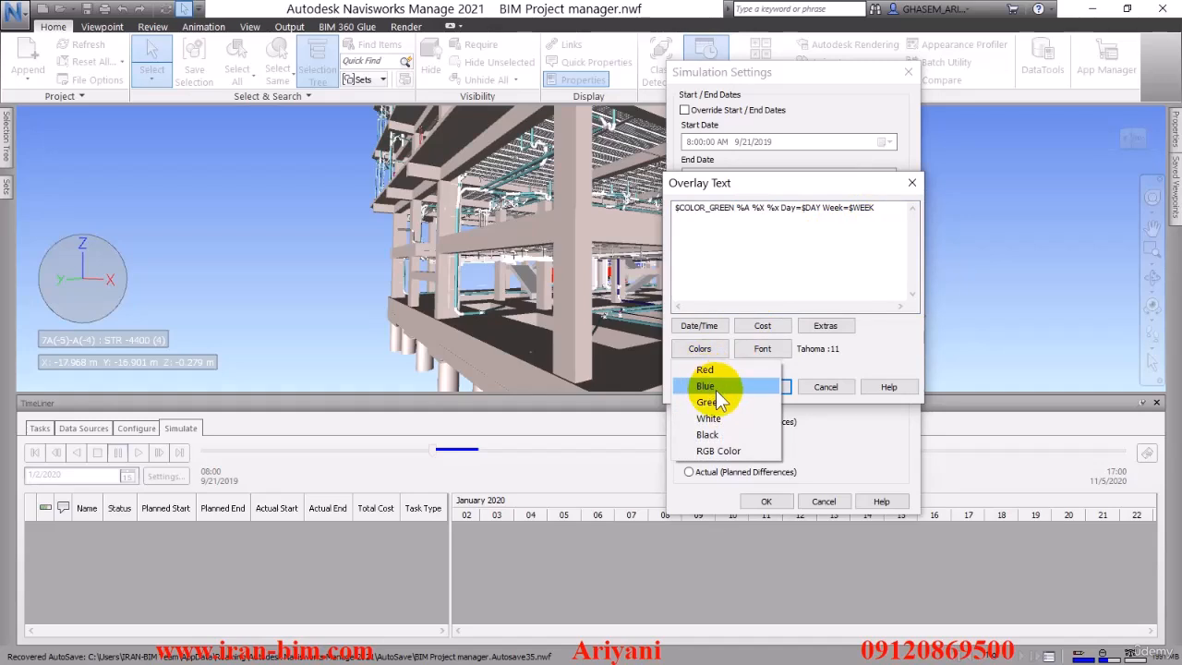
left_click(711, 371)
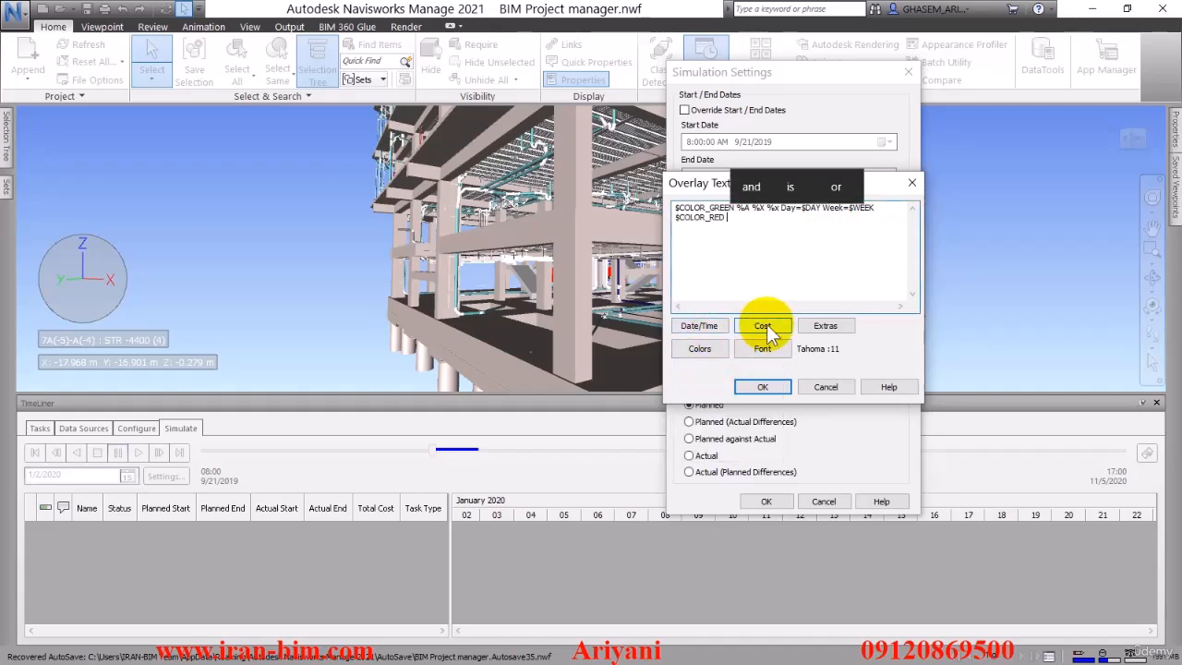
left_click(822, 329)
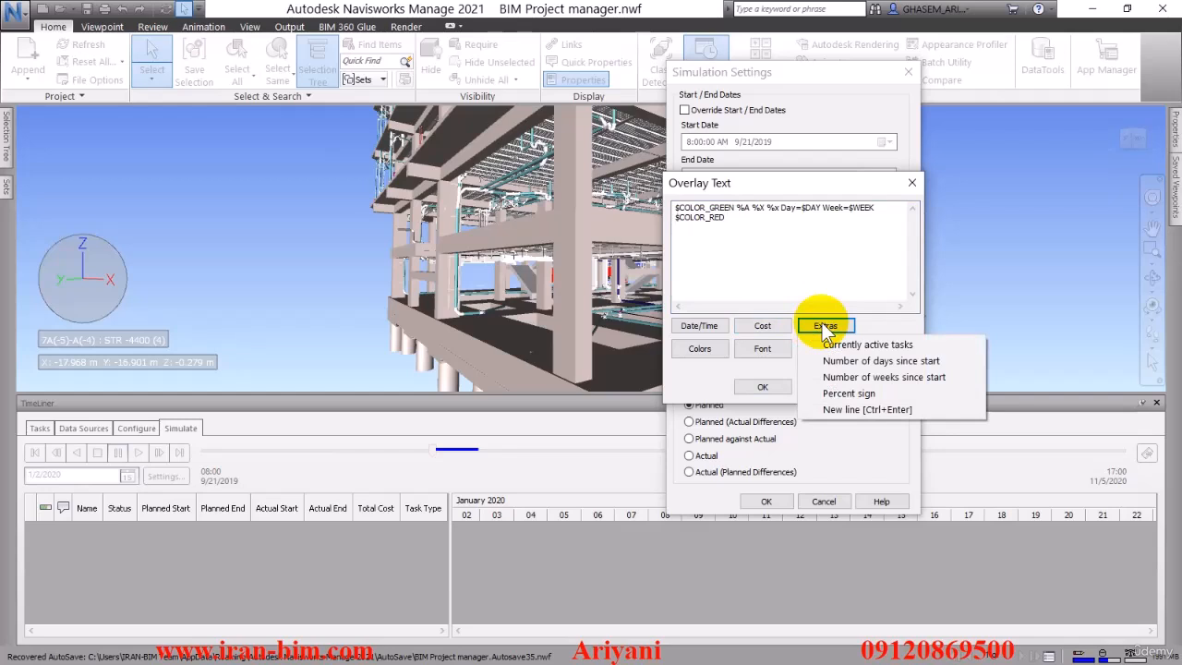
left_click(908, 397)
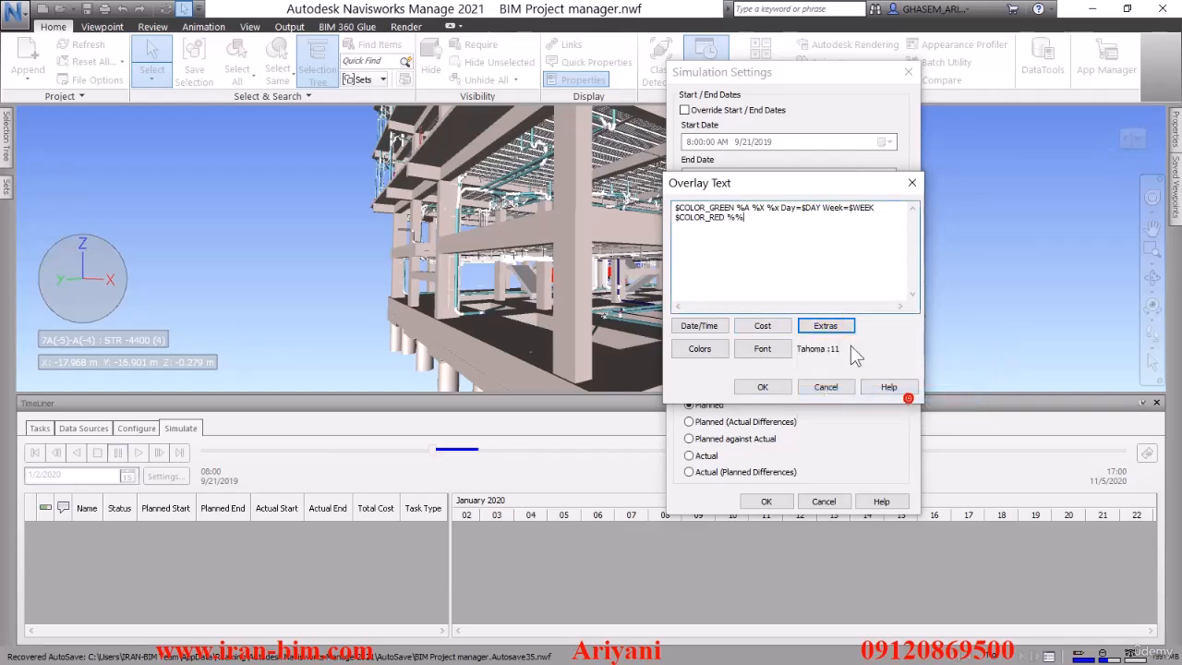
left_click(756, 390)
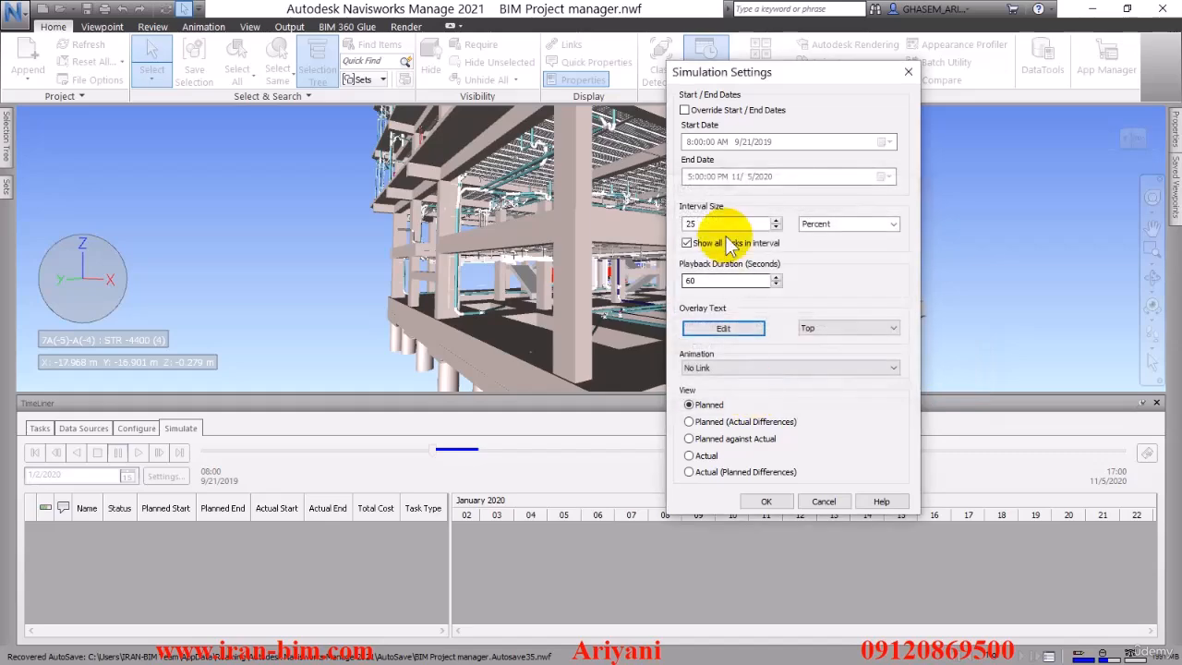
left_click(767, 500)
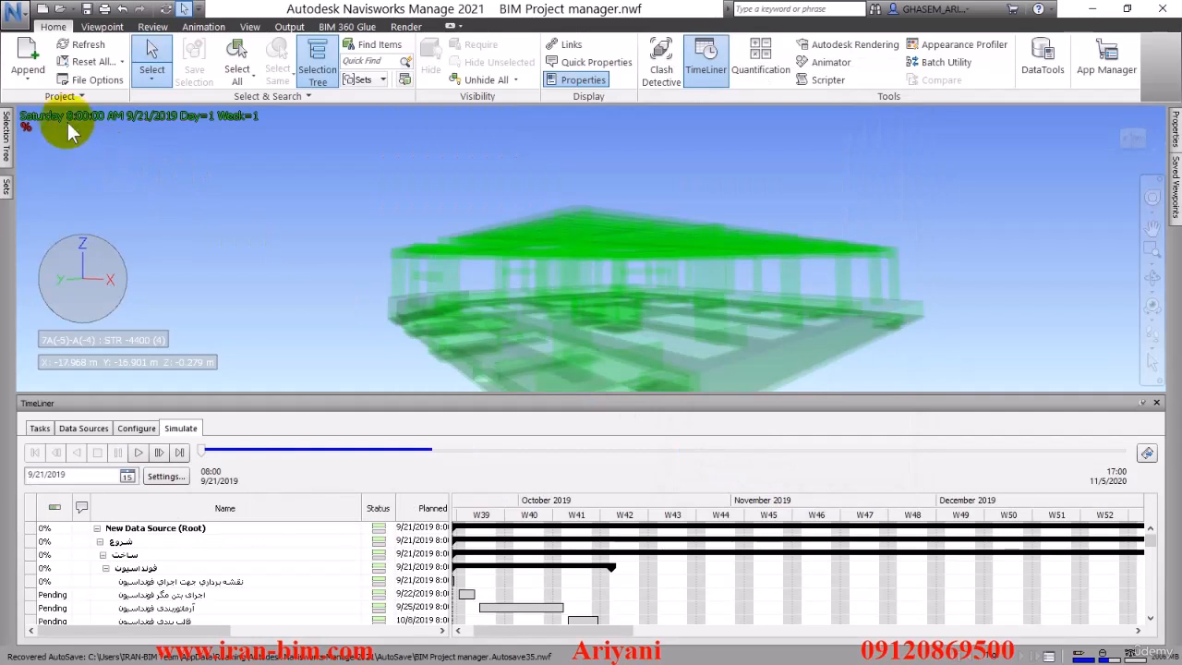
Play the construction simulation, replay it from the start, pause it partway and examine the built structure from above and below.
left_click(137, 452)
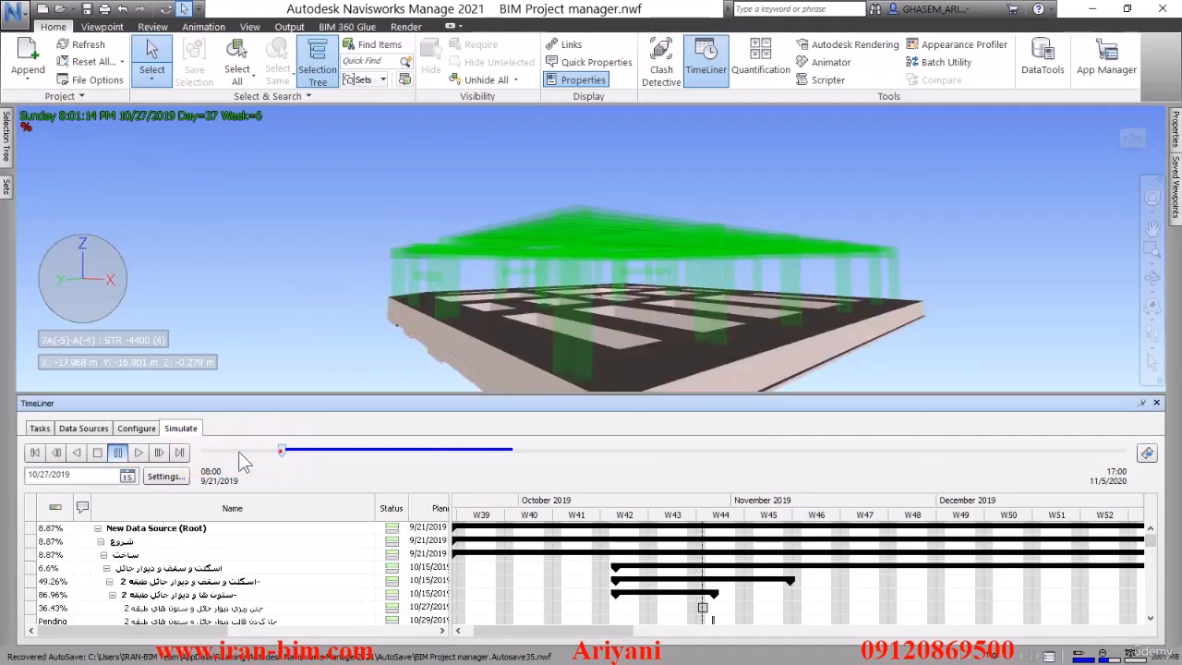
left_click_drag(241, 453, 191, 459)
left_click(139, 452)
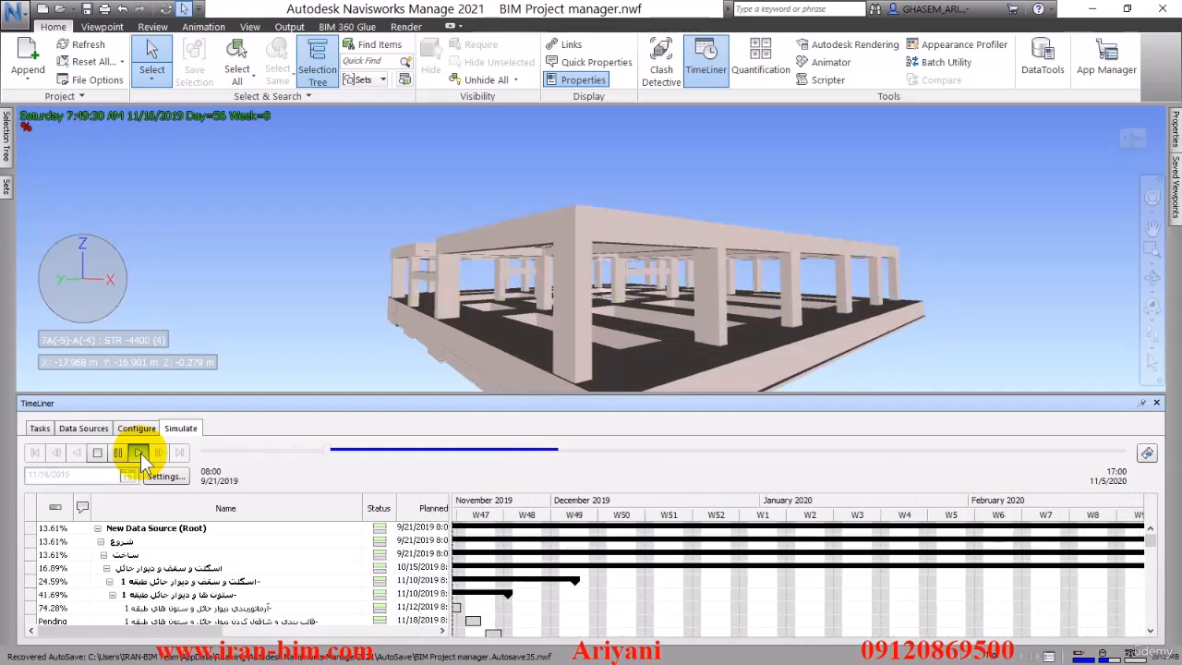
middle_click_drag(416, 317, 374, 272, "shift")
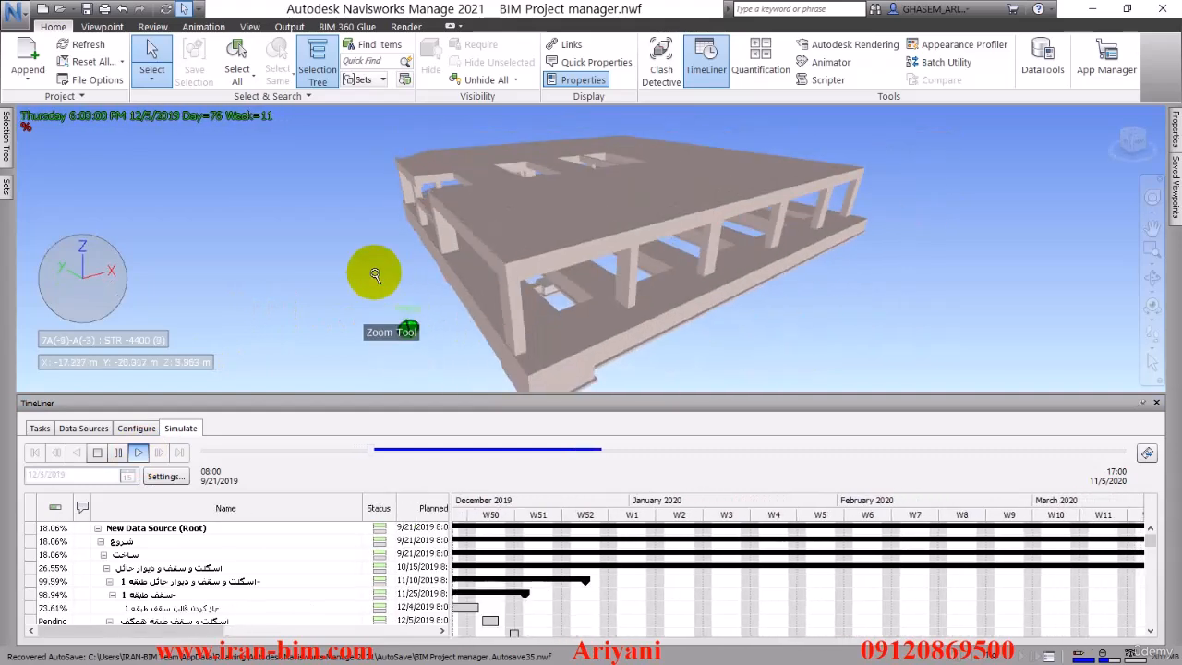
left_click(119, 452)
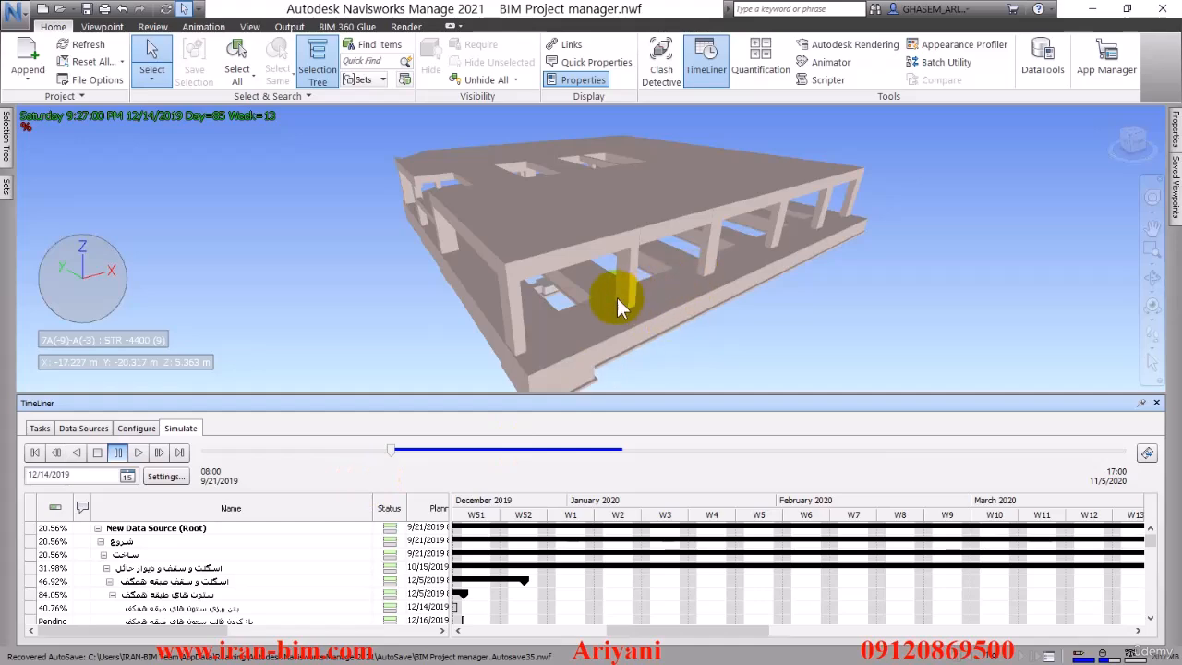
mouse_move(508, 328)
middle_mouse_down("shift")
mouse_move(502, 336)
mouse_move(501, 317)
mouse_move(471, 309)
middle_mouse_up("shift")
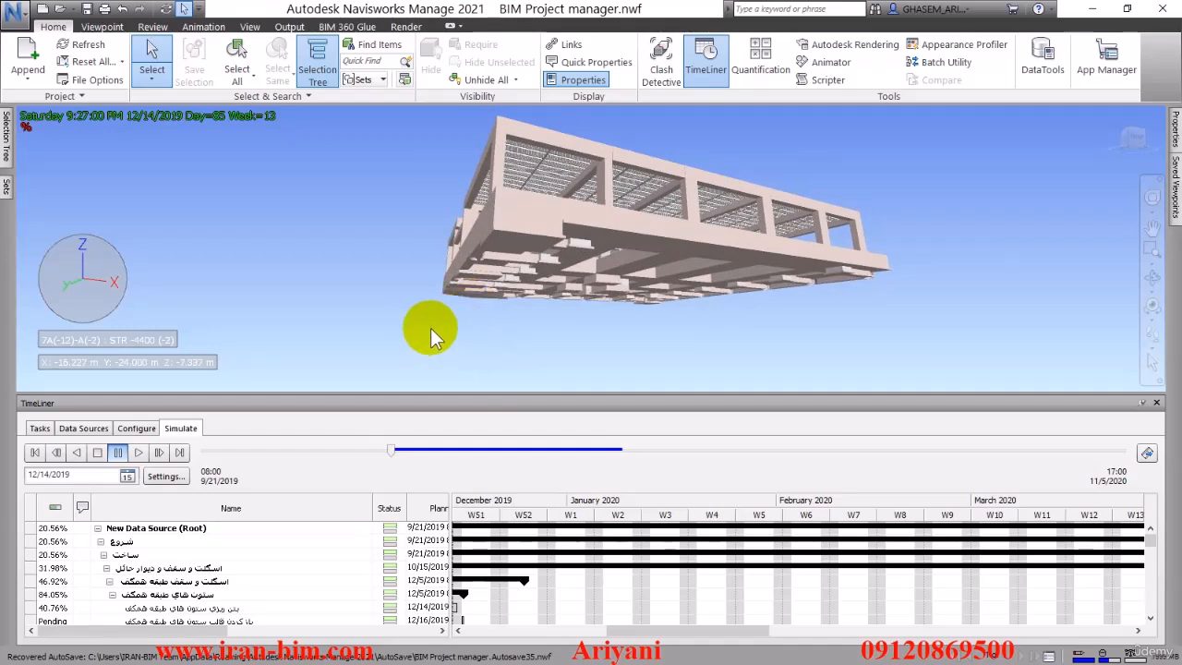
middle_click_drag(461, 298, 500, 316, "shift")
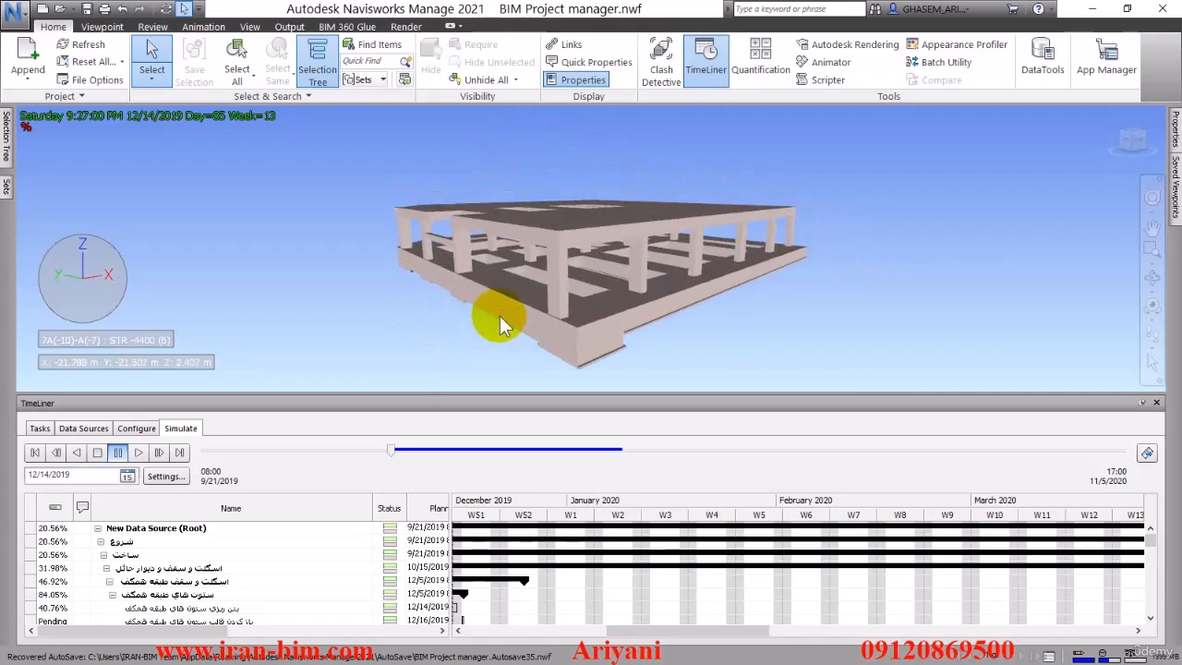